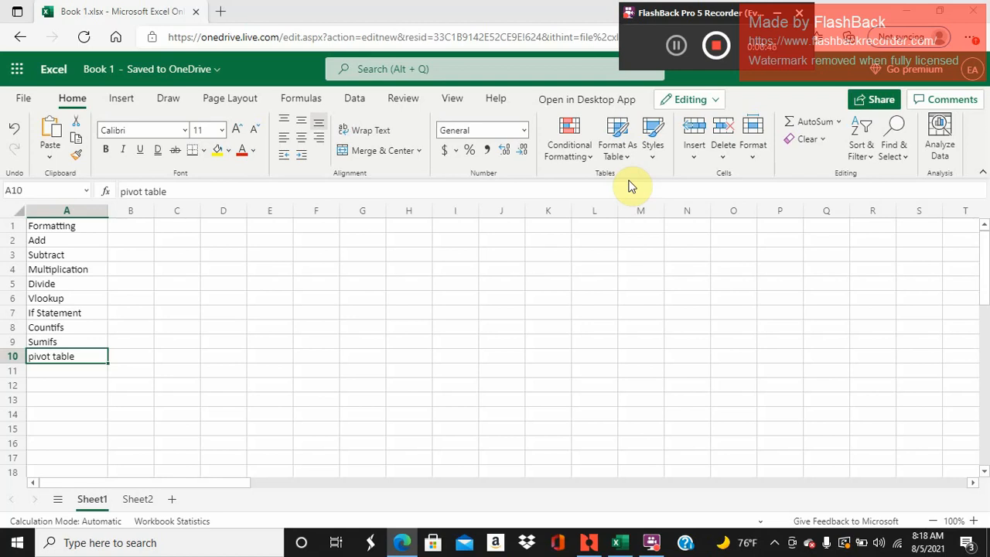
left_click(675, 45)
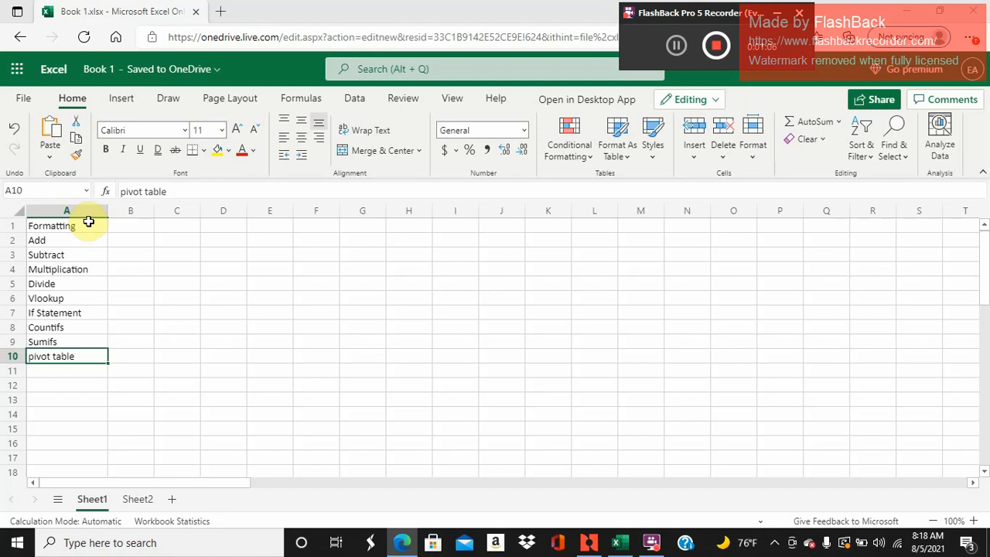
left_click(89, 222)
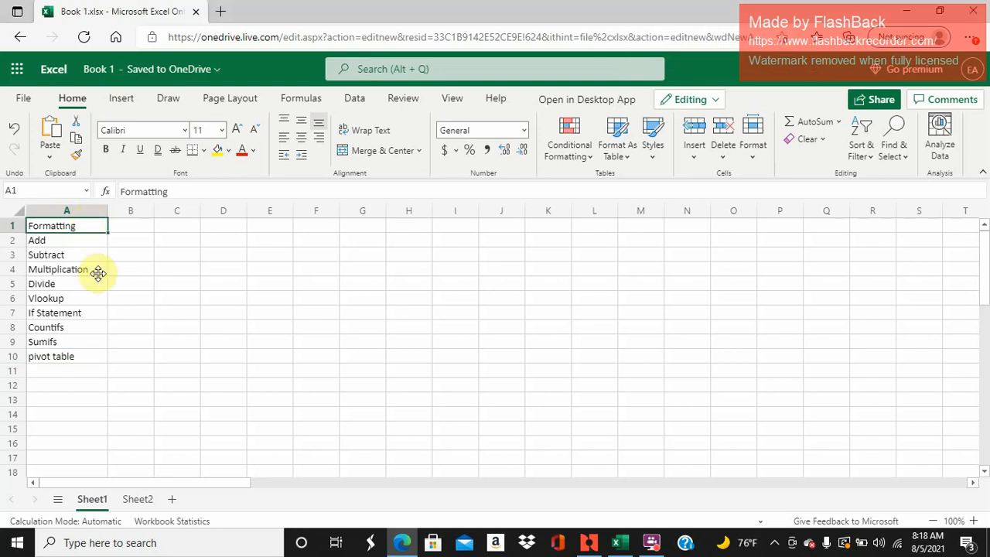
- Center the contents of the Sheet2 table A2:D12 both vertically and horizontally
left_click(133, 501)
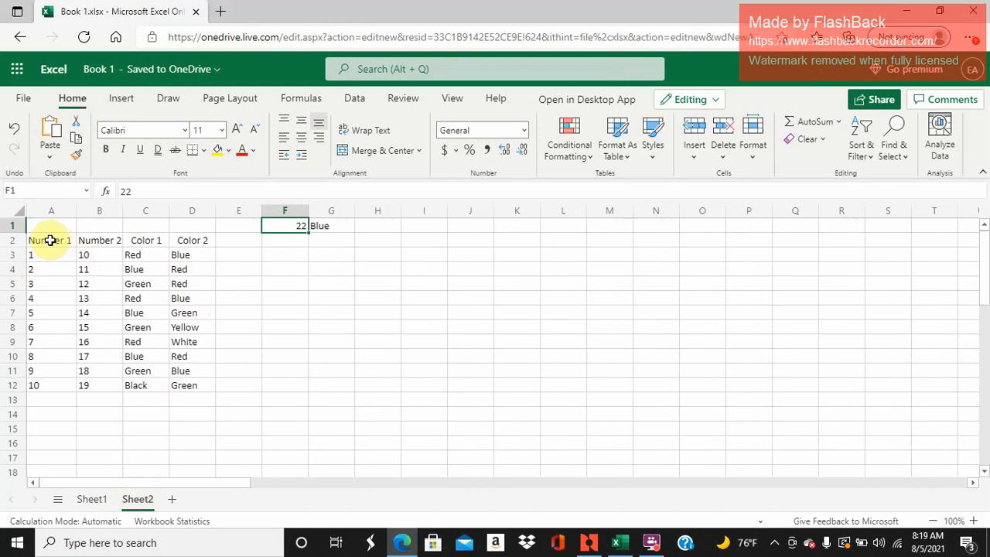
left_click(49, 241)
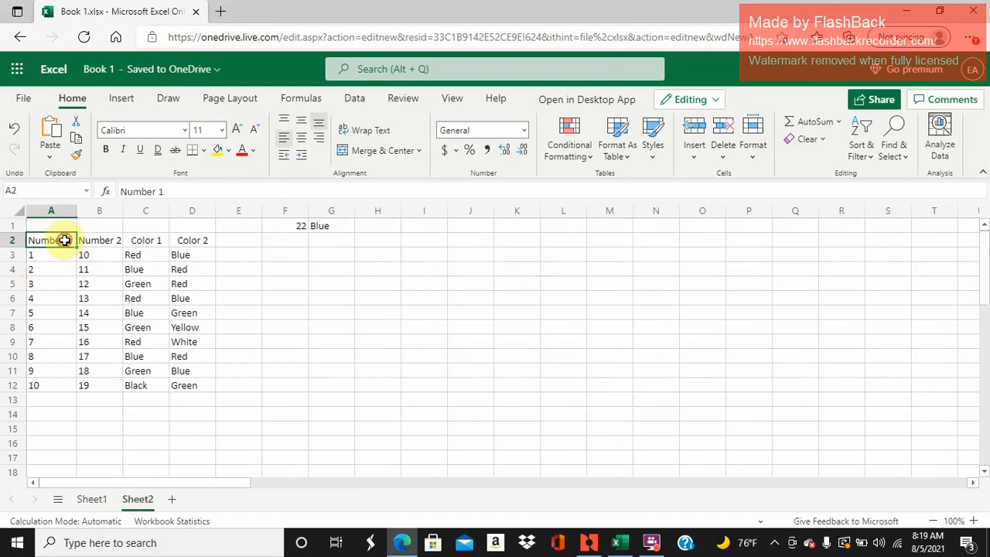
left_click_drag(70, 239, 186, 385)
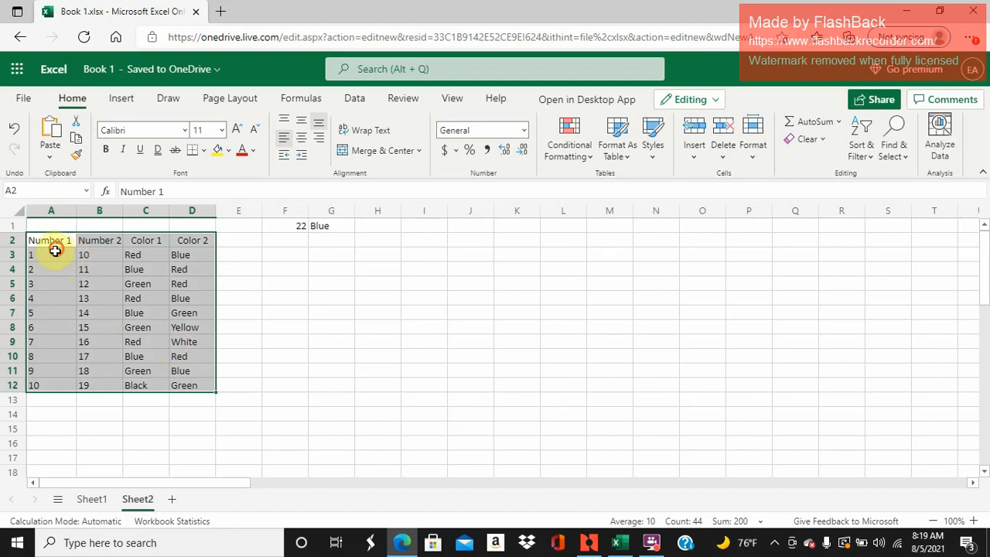
left_click(49, 254)
left_click_drag(84, 301, 88, 310)
left_click(94, 299)
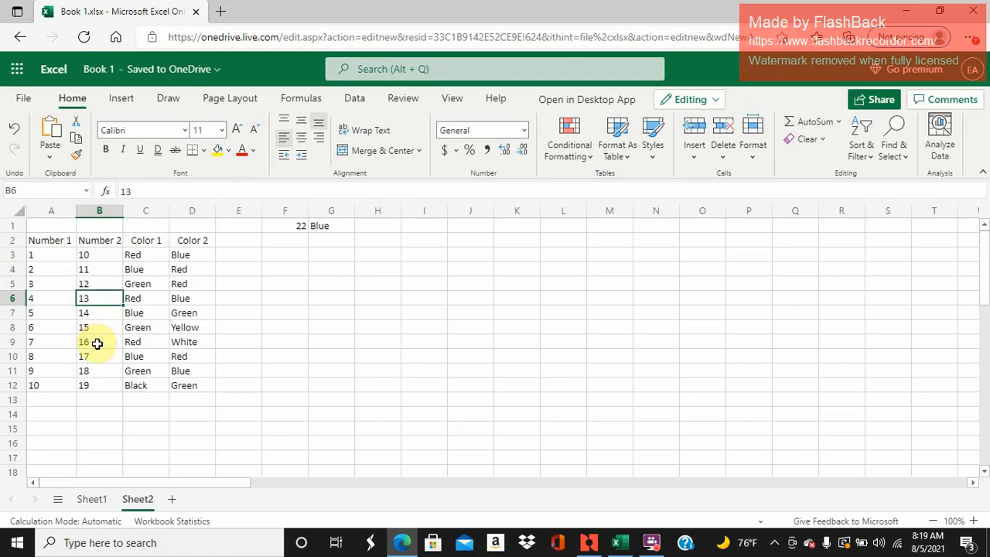
key("ctrl+a")
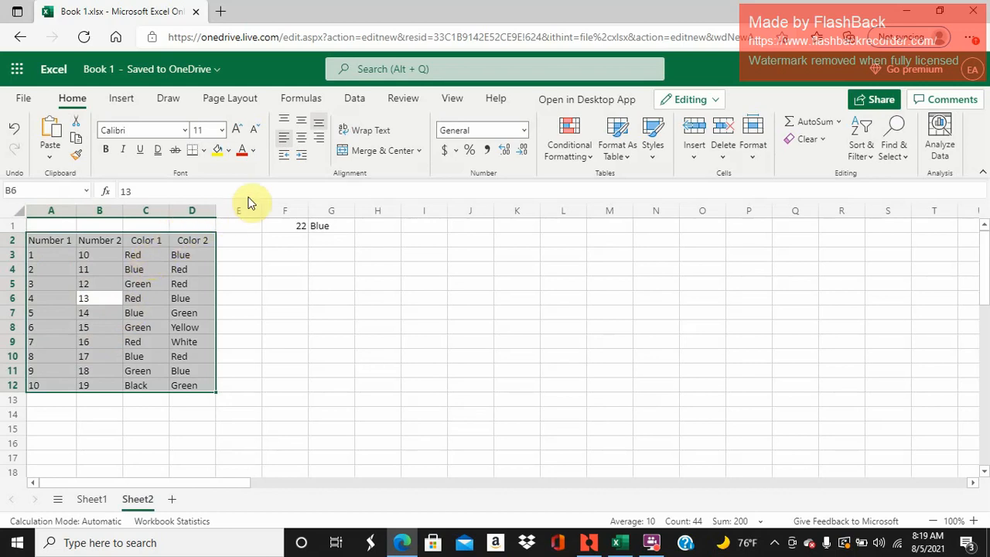
left_click(303, 128)
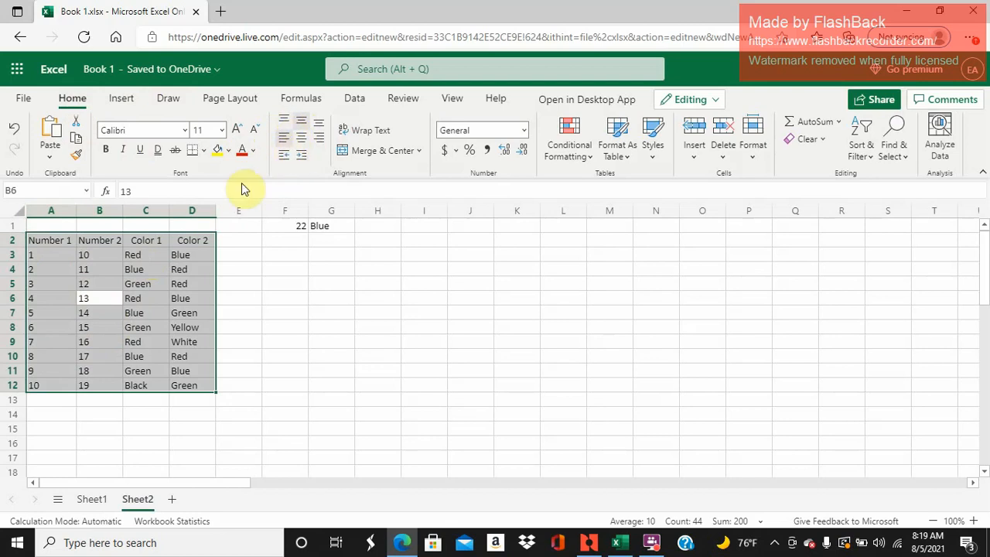
left_click(302, 144)
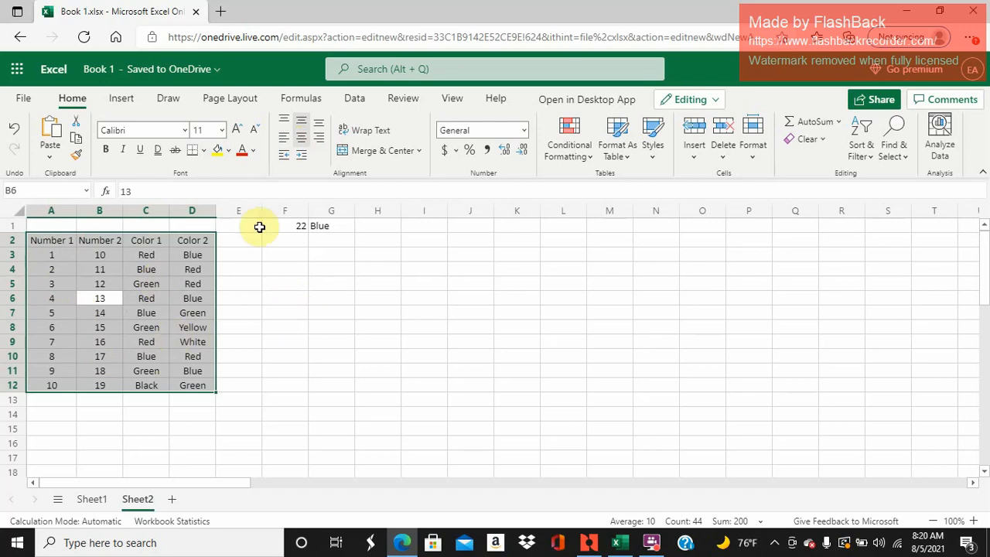
- Apply all borders to the table A2:D12
left_click(205, 151)
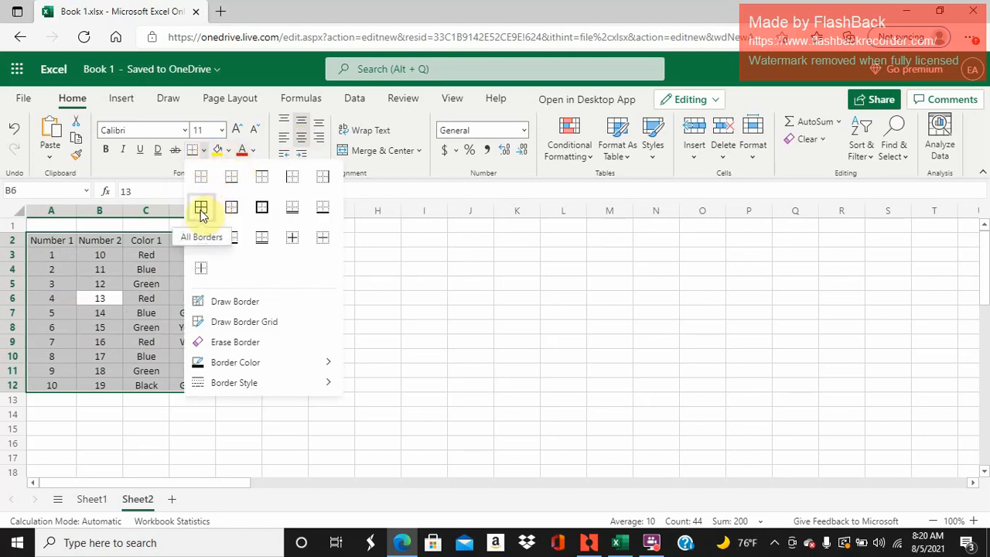
left_click(201, 209)
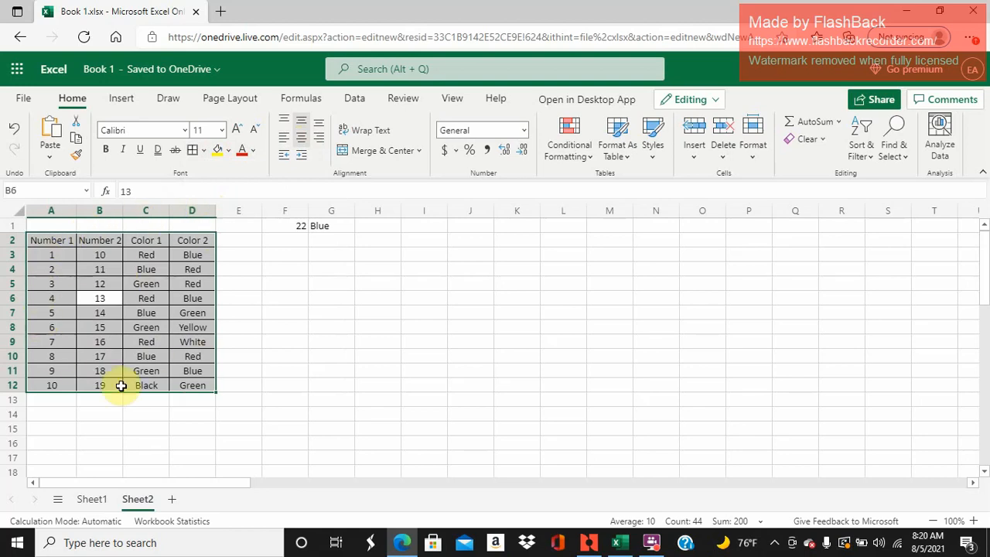
left_click(237, 327)
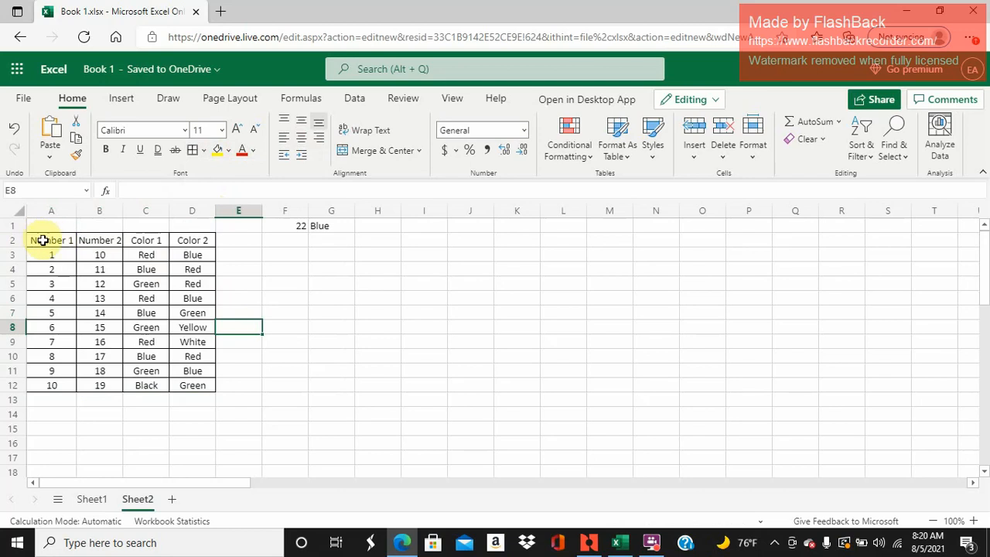
- Format the header row A2:D2 with a dark blue fill and bold white text
left_click_drag(42, 241, 178, 241)
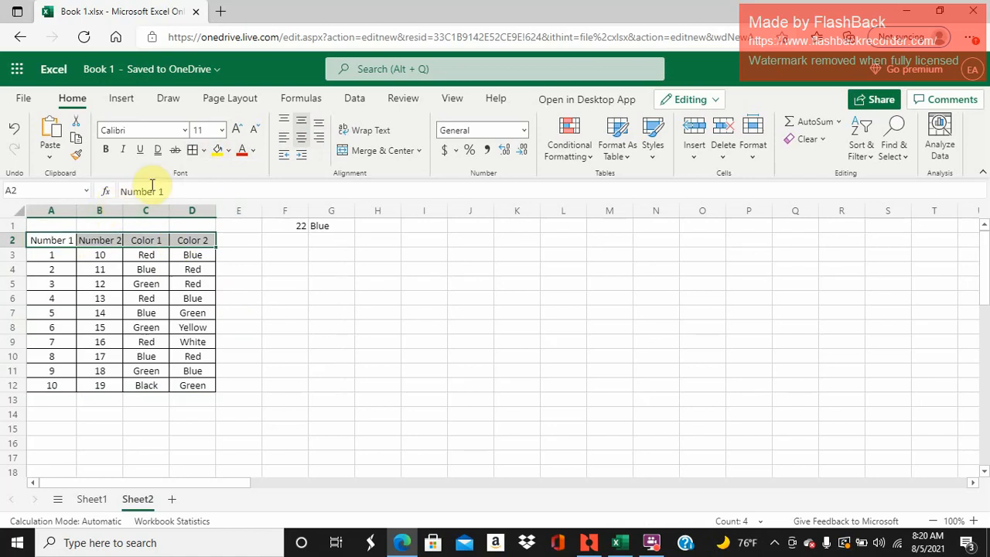
left_click(229, 154)
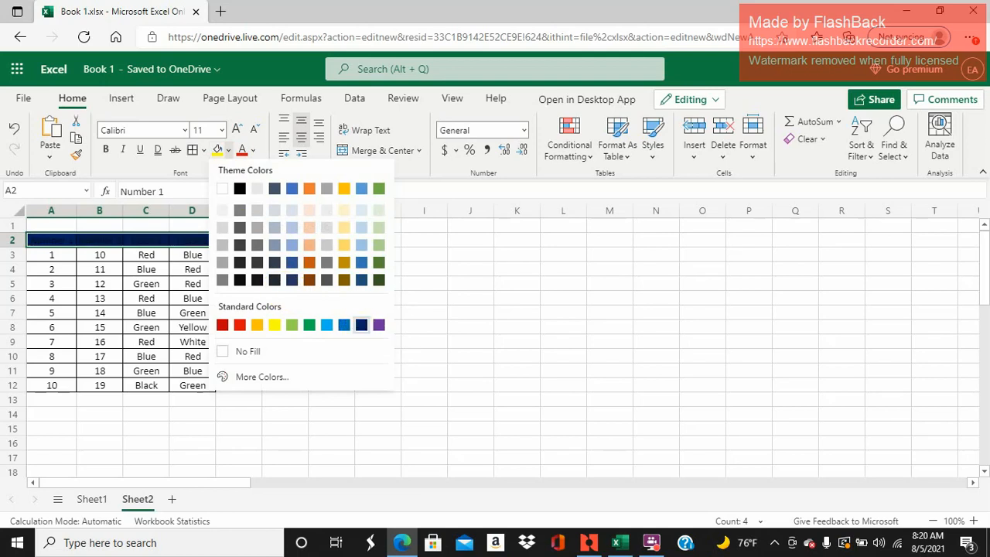
left_click(360, 327)
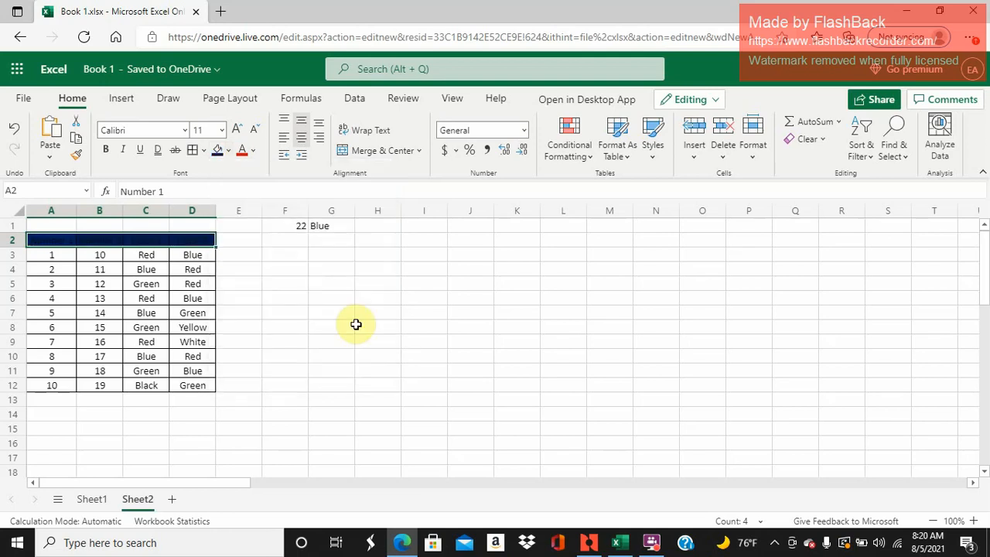
left_click(256, 151)
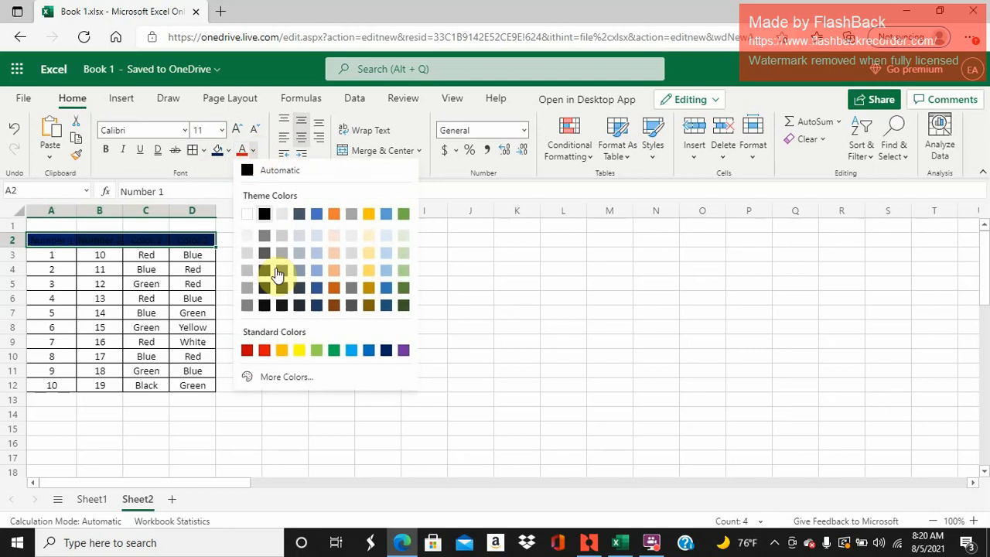
left_click(246, 219)
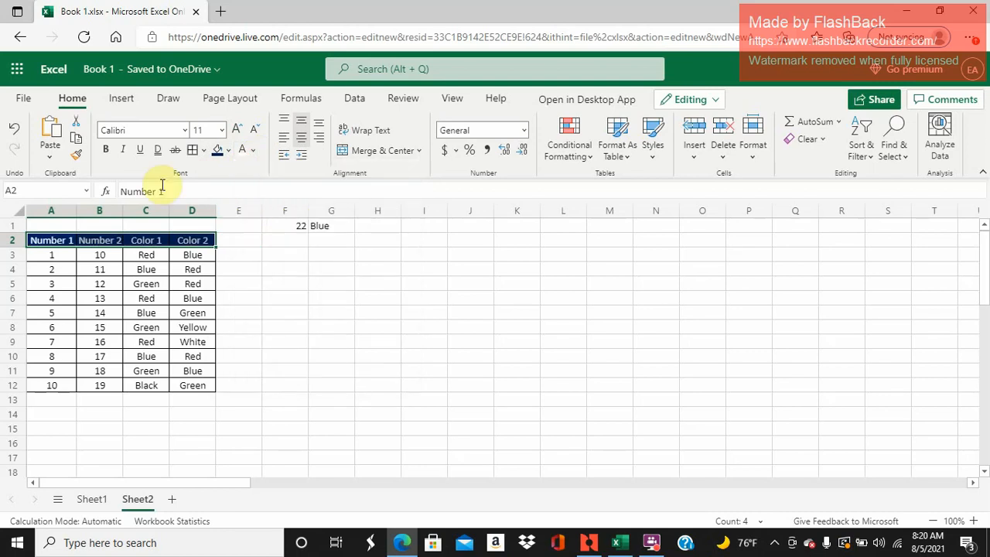
left_click(109, 153)
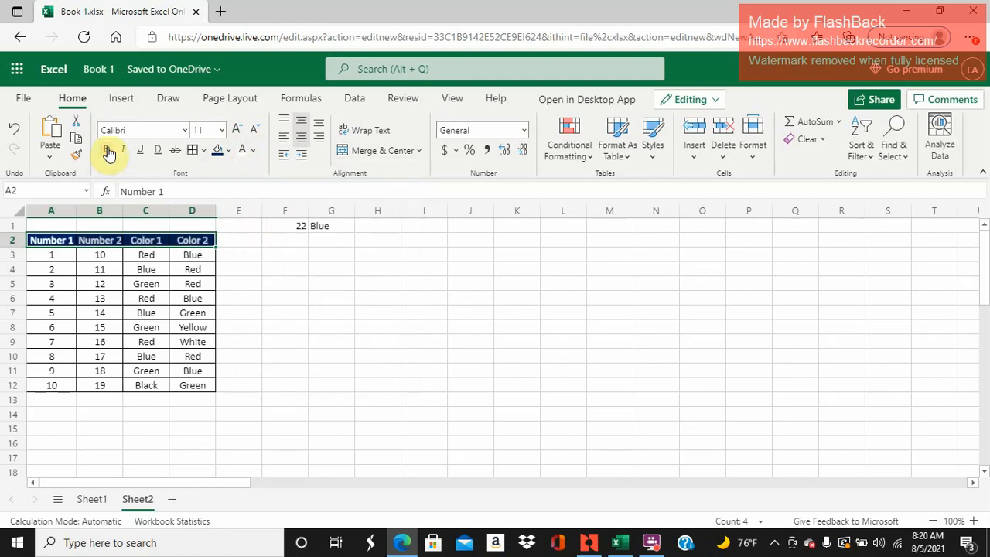
left_click(241, 267)
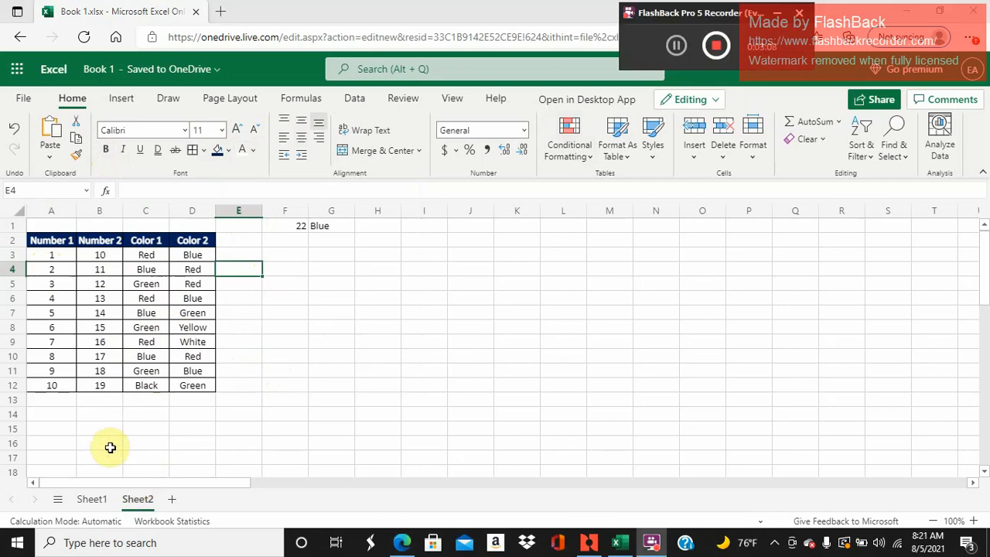
- Look up the Add topic in the Sheet1 list and return to Sheet2
left_click(92, 501)
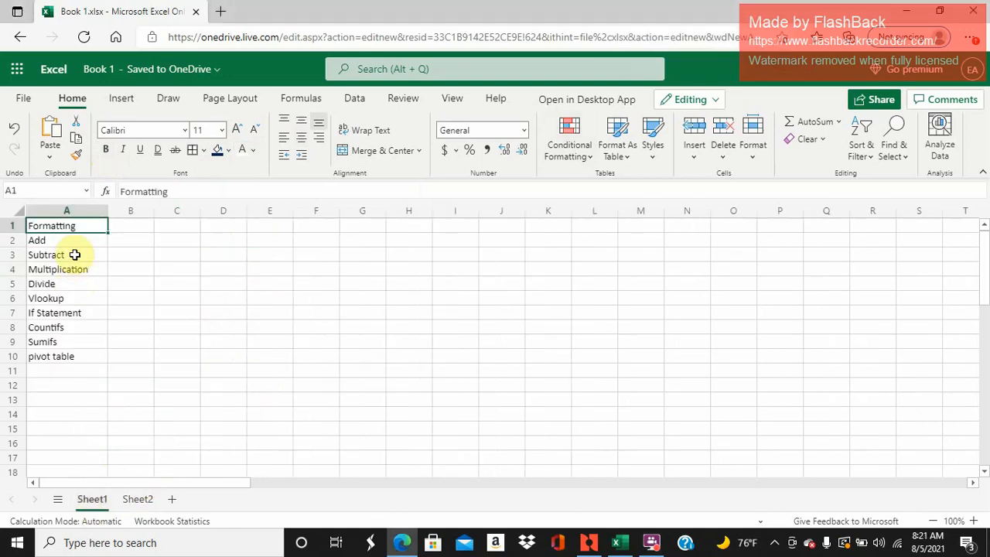
left_click(80, 243)
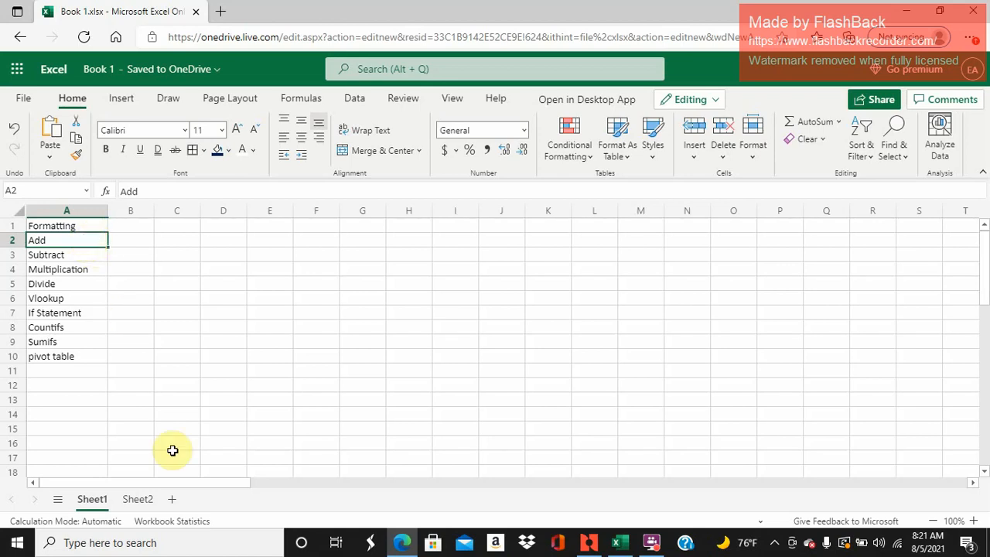
left_click(139, 496)
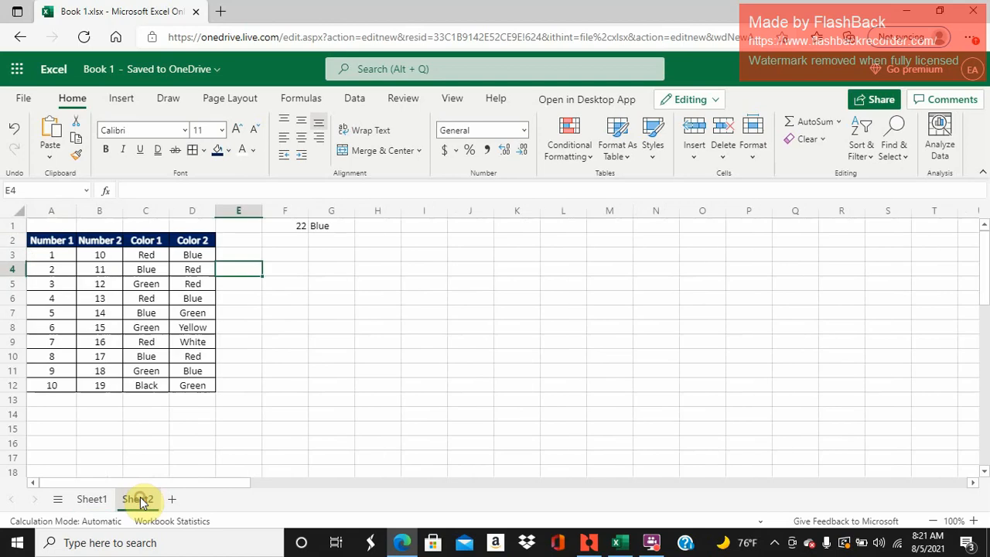
- Enter the heading "Adding Column A and B" in cell E2, beside the Color 2 header
left_click(247, 240)
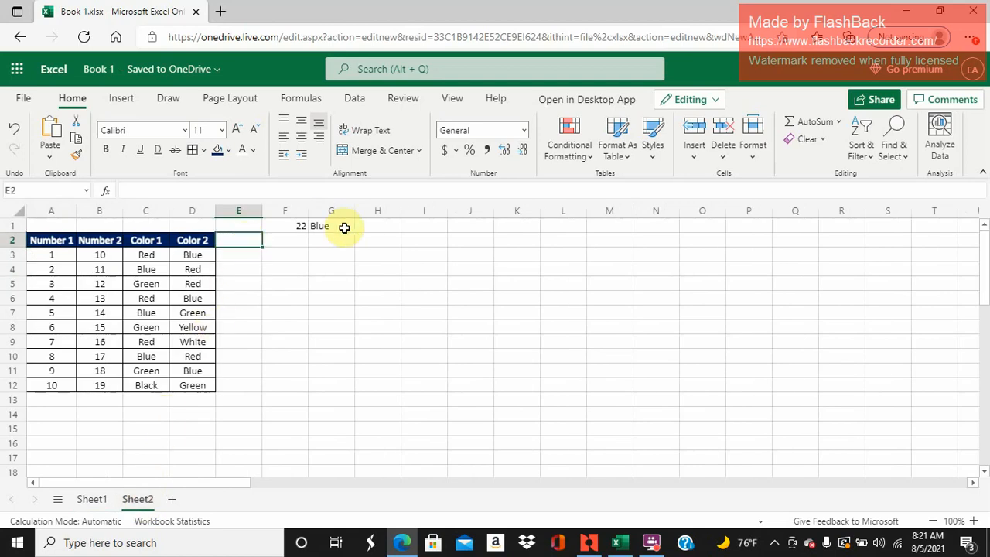
type("Add")
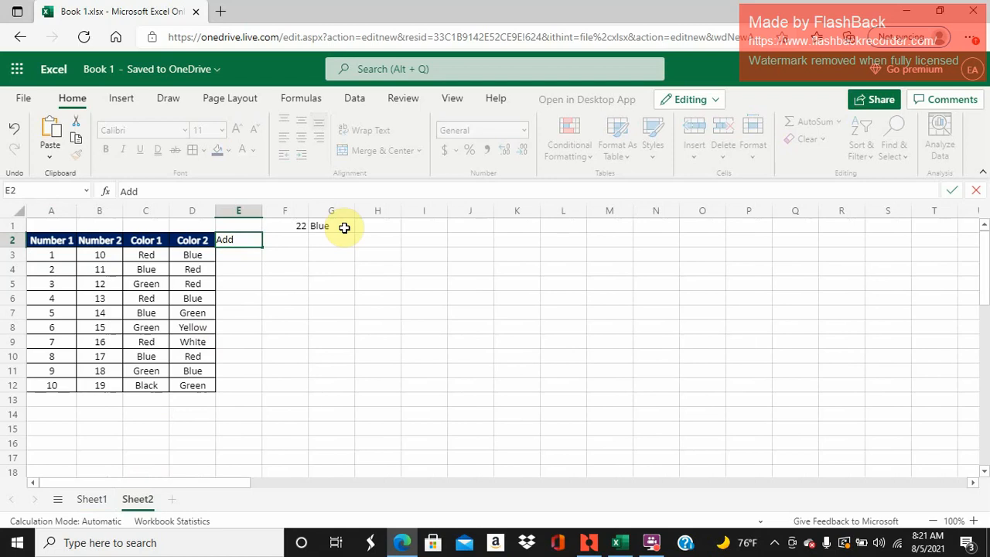
type("ing Column A")
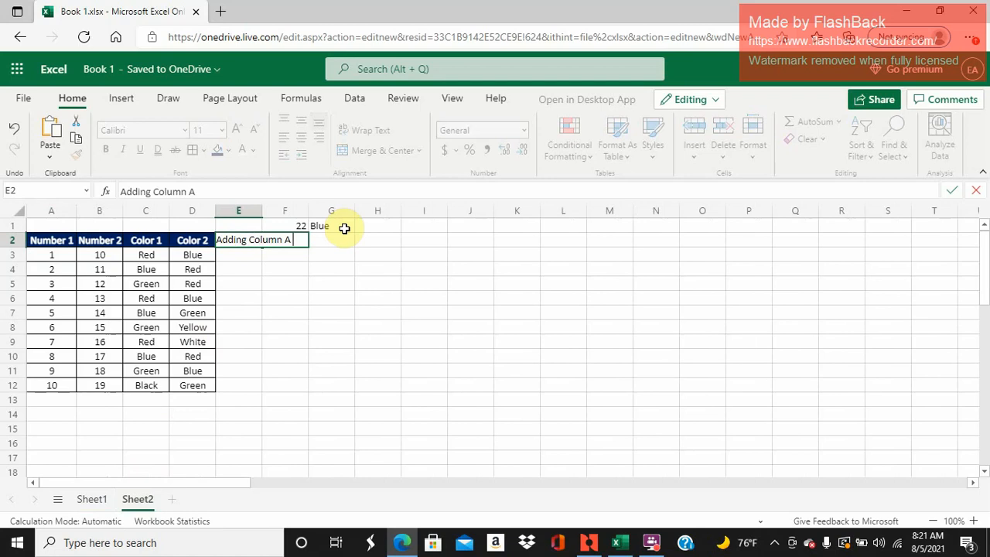
type(" and B")
key("Return")
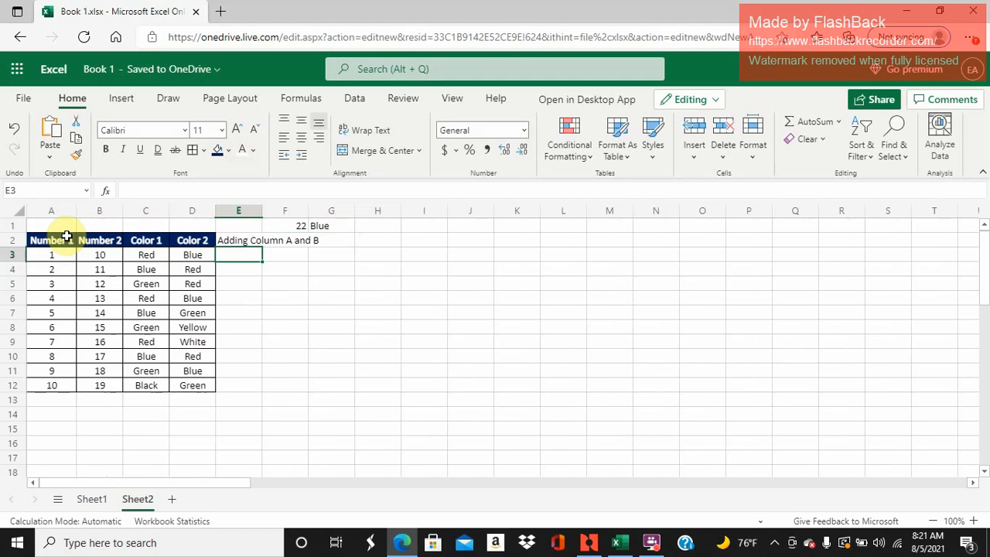
- Copy the formatting of A2:A12 onto E2:E12 with Format Painter and autofit the width of column E
left_click_drag(66, 236, 54, 385)
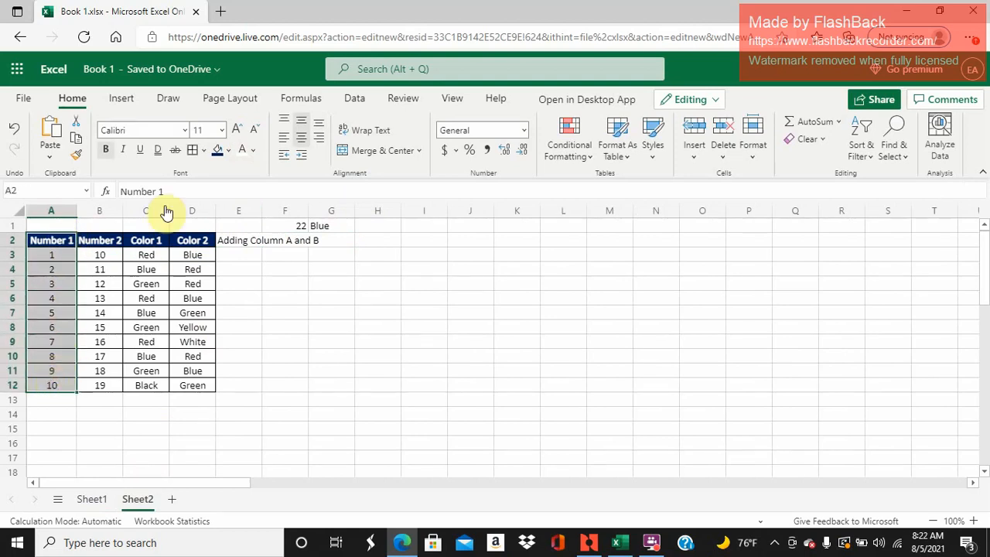
left_click(80, 159)
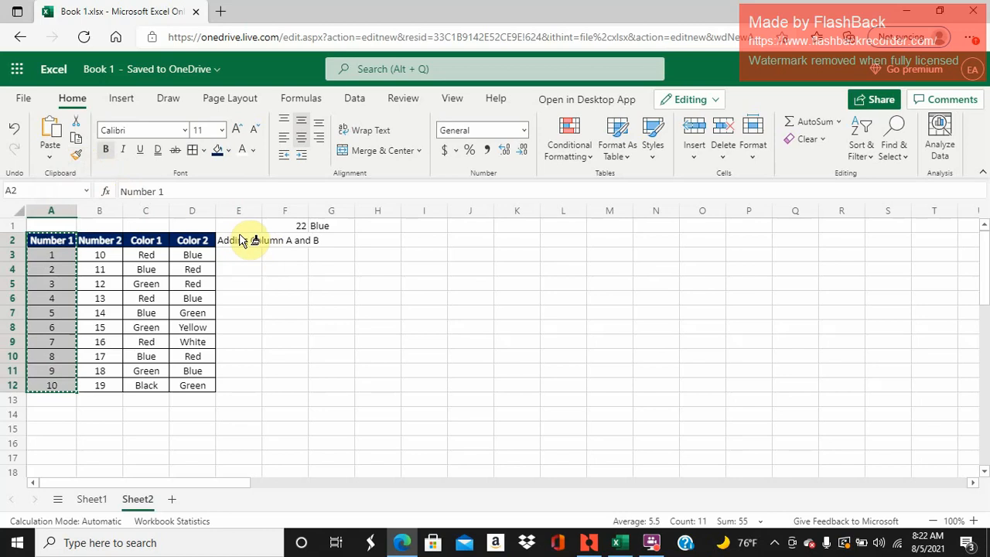
mouse_move(242, 240)
left_mouse_down()
mouse_move(230, 380)
mouse_move(221, 385)
left_mouse_up()
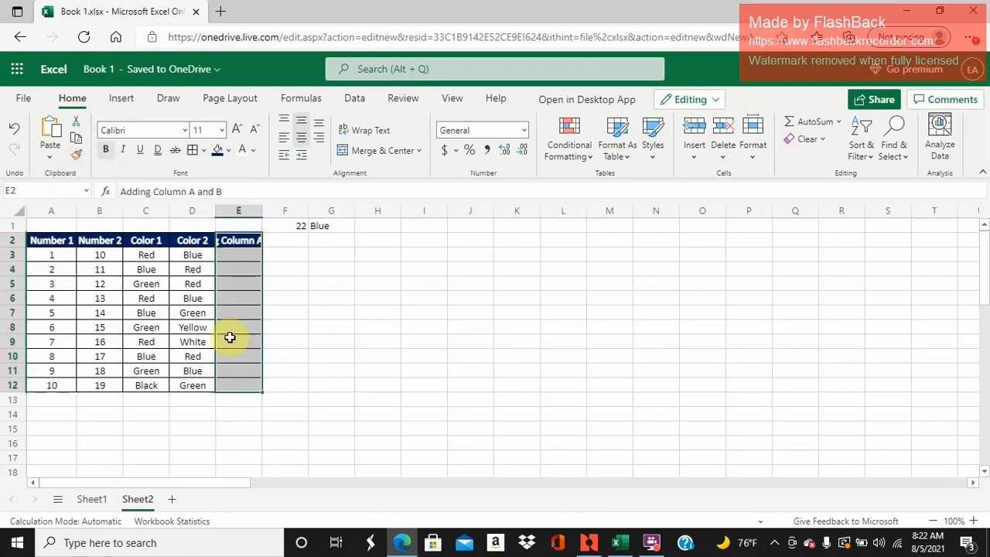
double_click(263, 210)
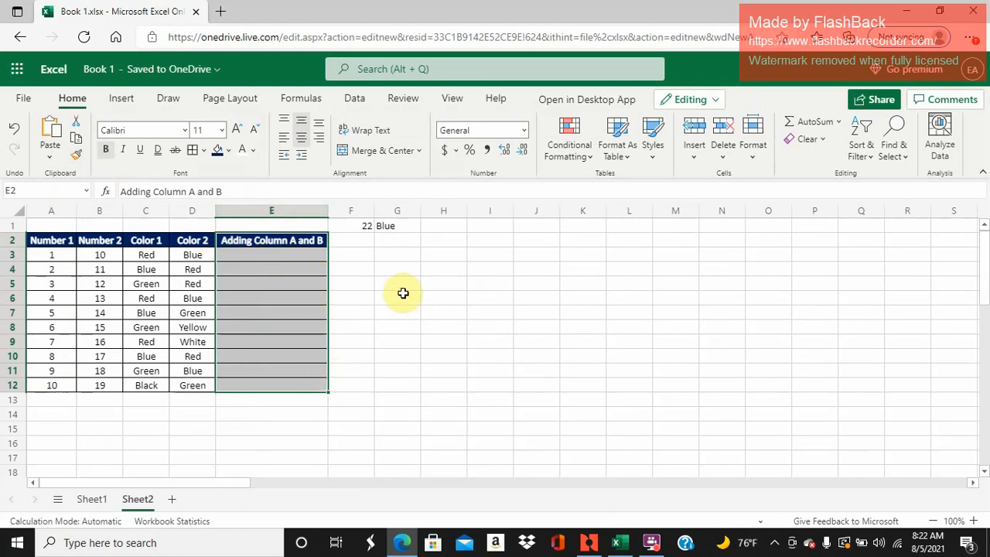
- Enter the formula =SUM(A3:B3) in cell E3 to add the first row's two numbers
left_click(288, 261)
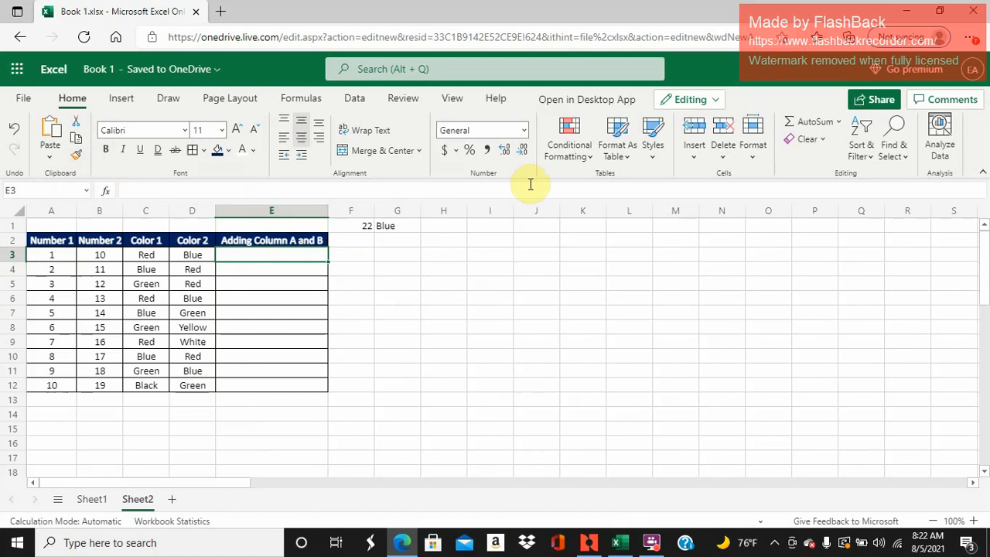
type("=sum")
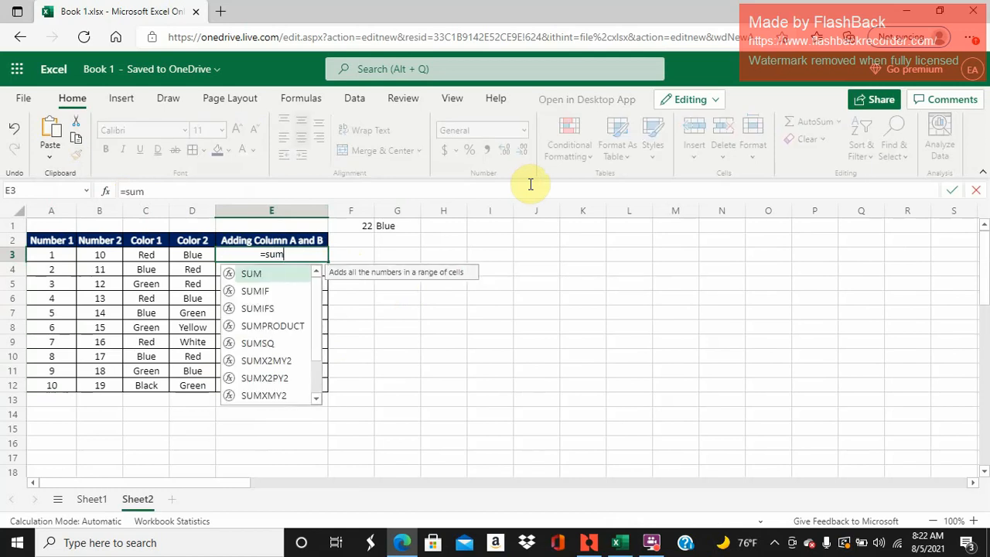
type("(")
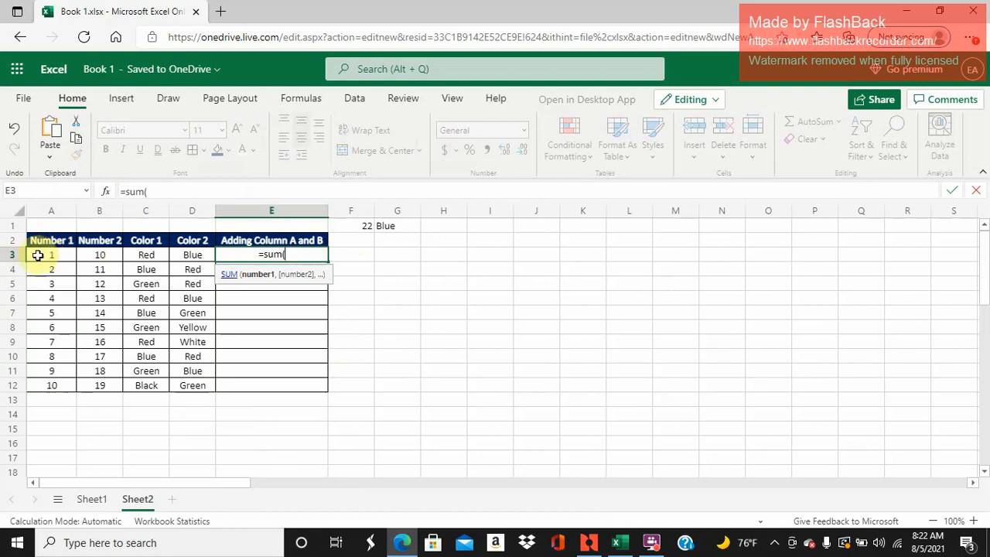
left_click_drag(38, 255, 84, 256)
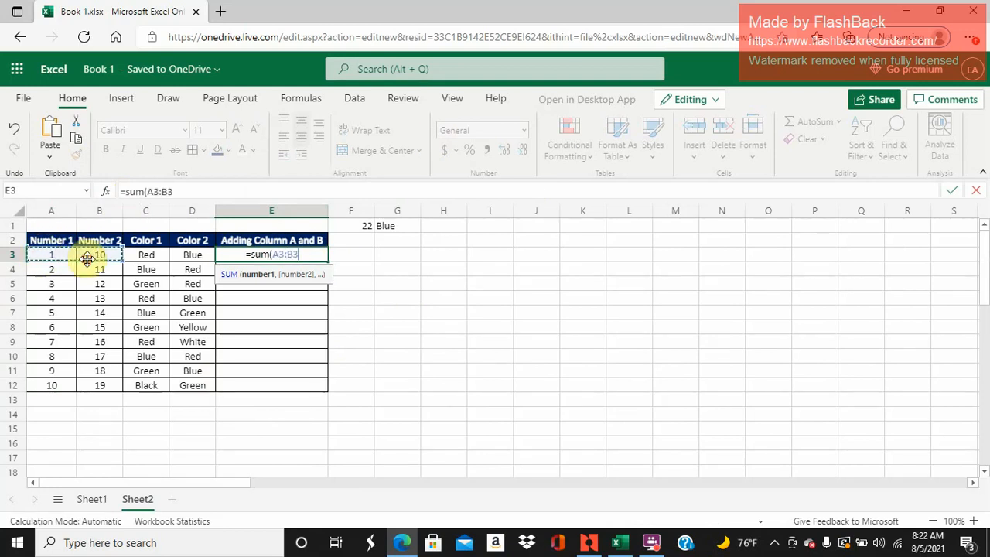
type(")")
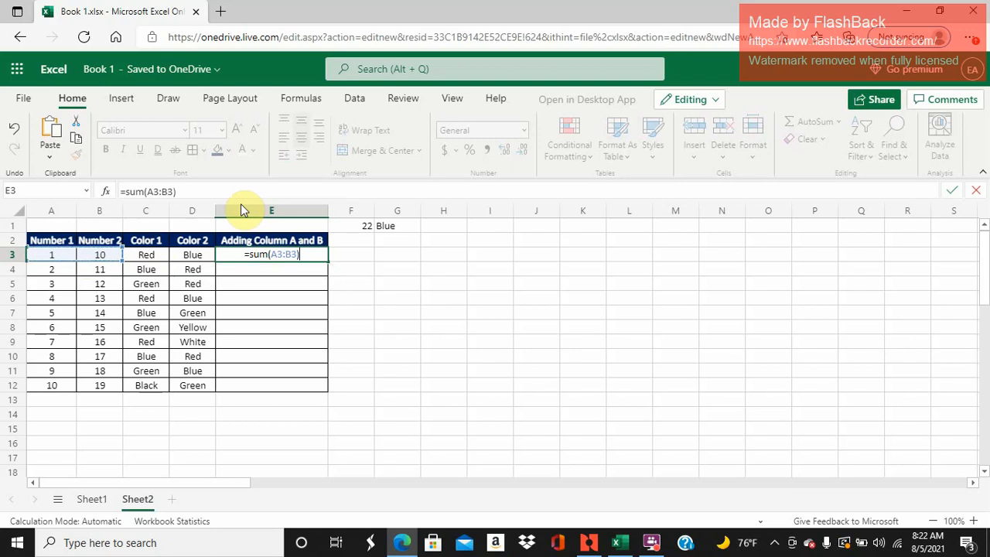
key("Return")
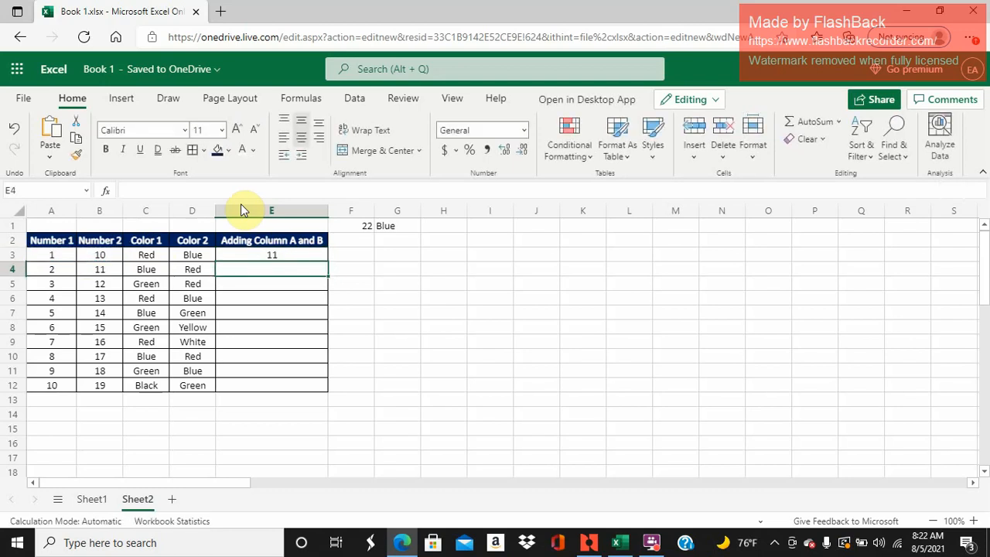
- Replace the formula in cell E3 with the direct addition =1+10
key("Up")
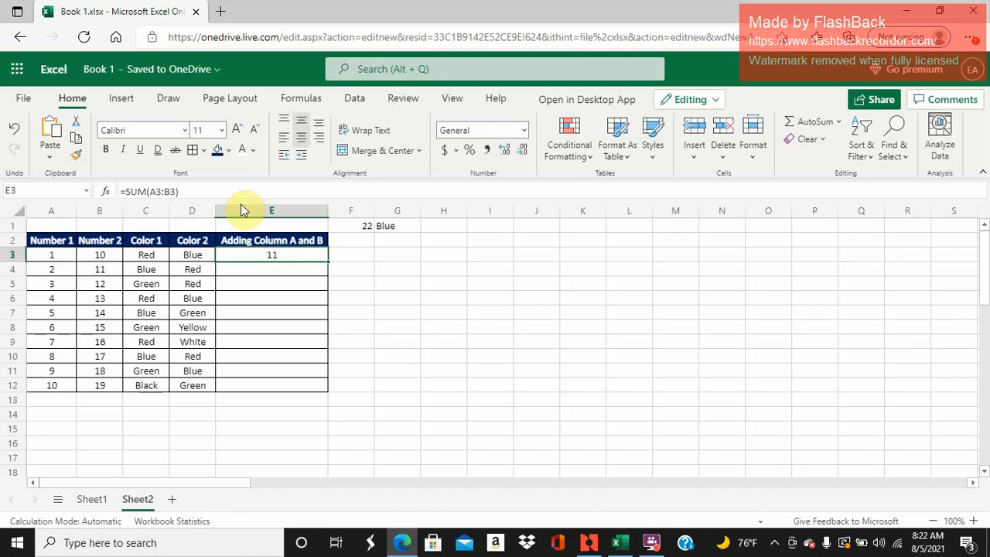
type("=")
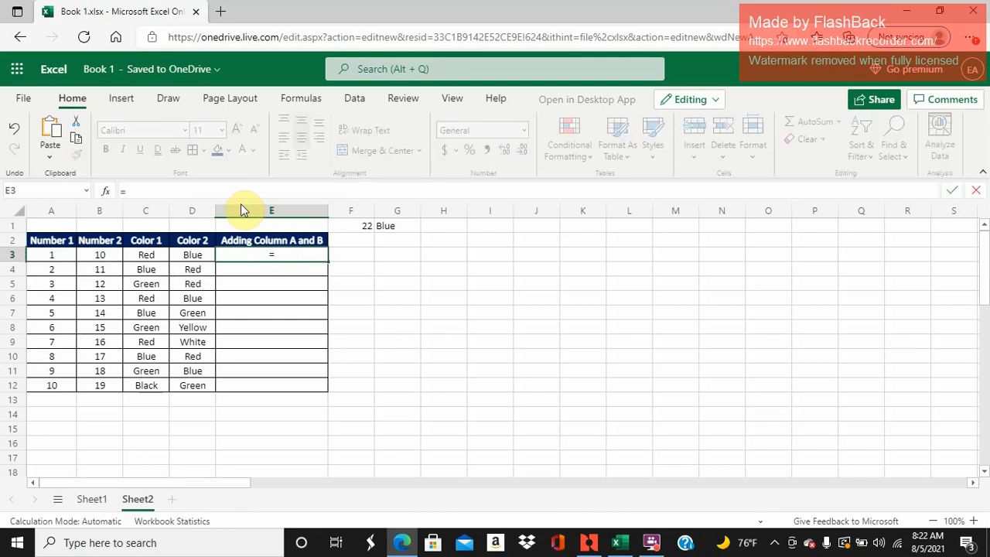
type("1+10")
key("Return")
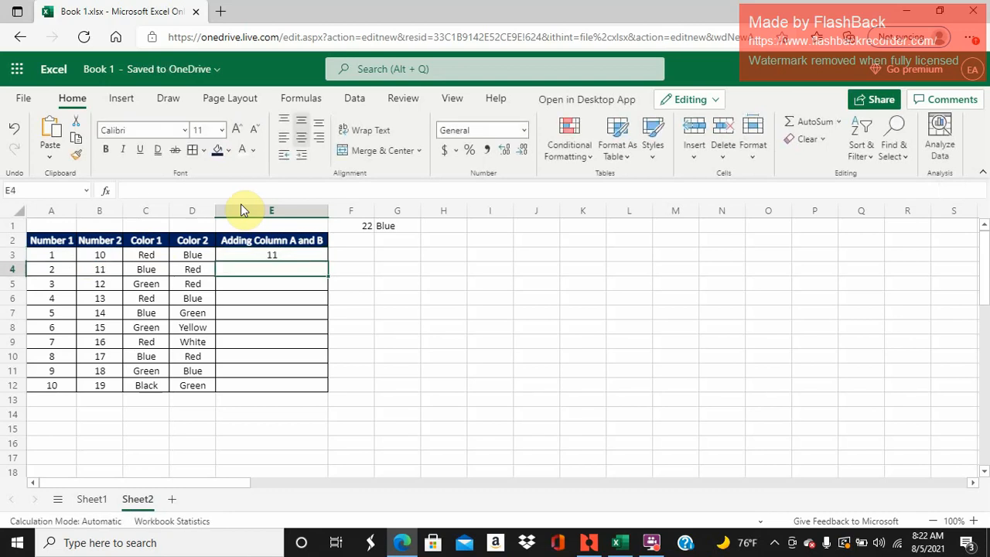
- Clear cell E3 and enter the formula =A3+F1 using cell references
key("Up")
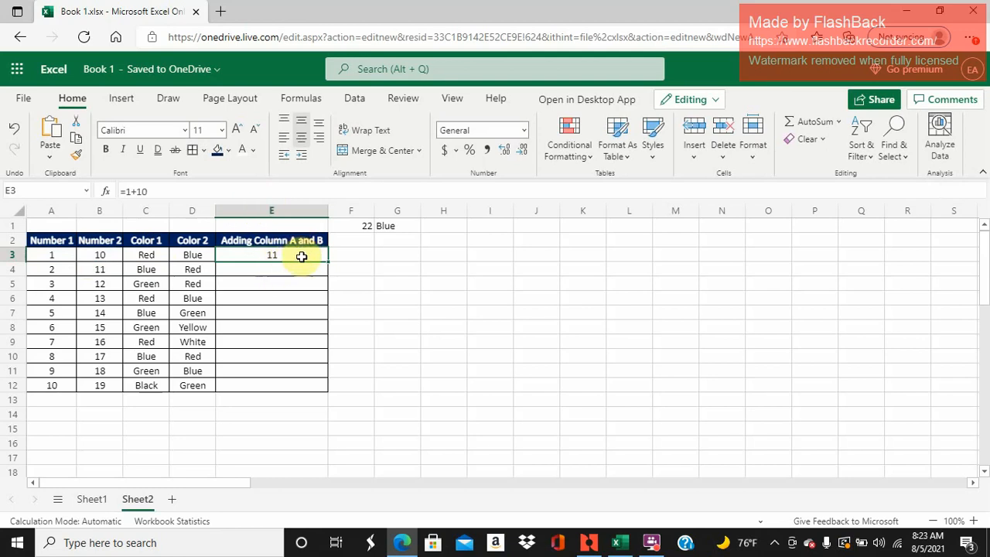
key("BackSpace")
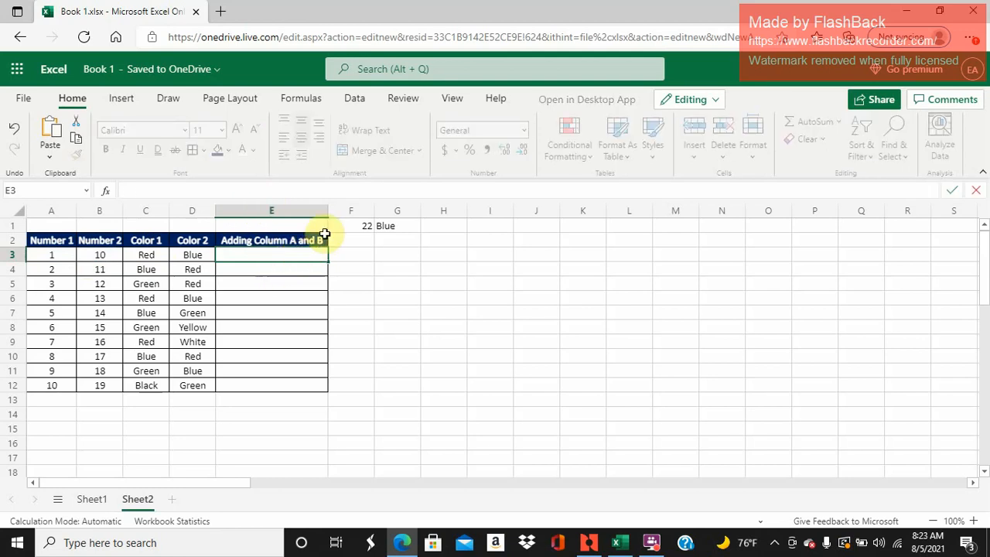
type("=")
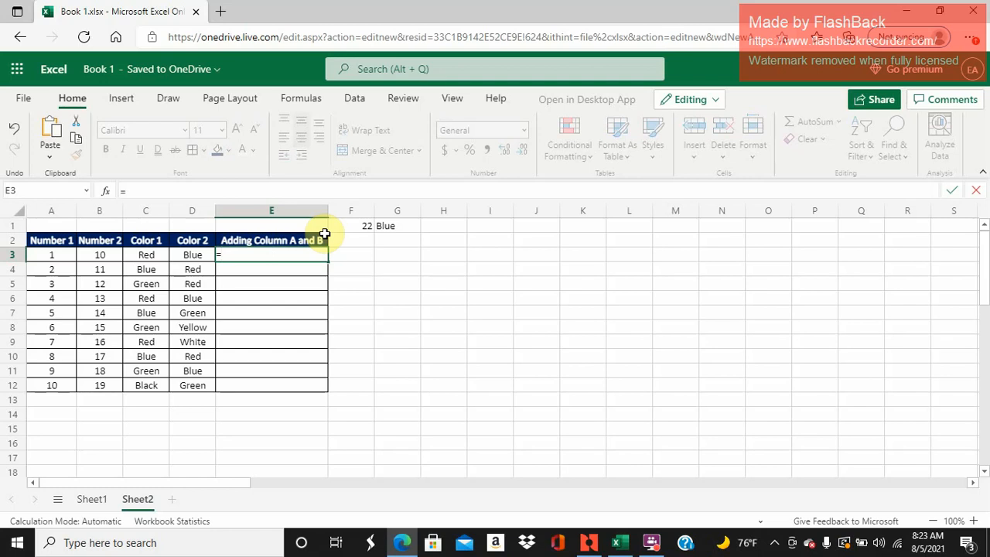
left_click(60, 254)
type("+")
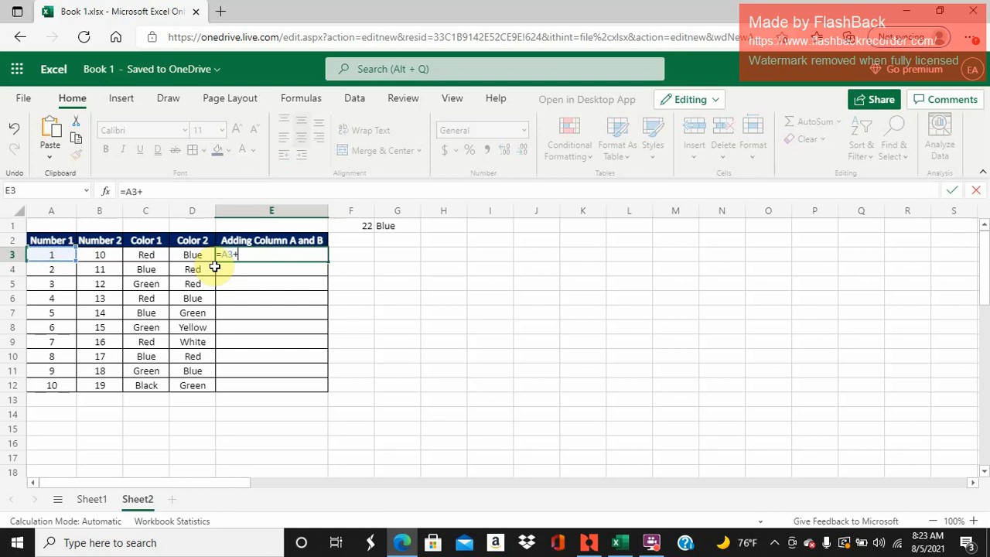
left_click(359, 222)
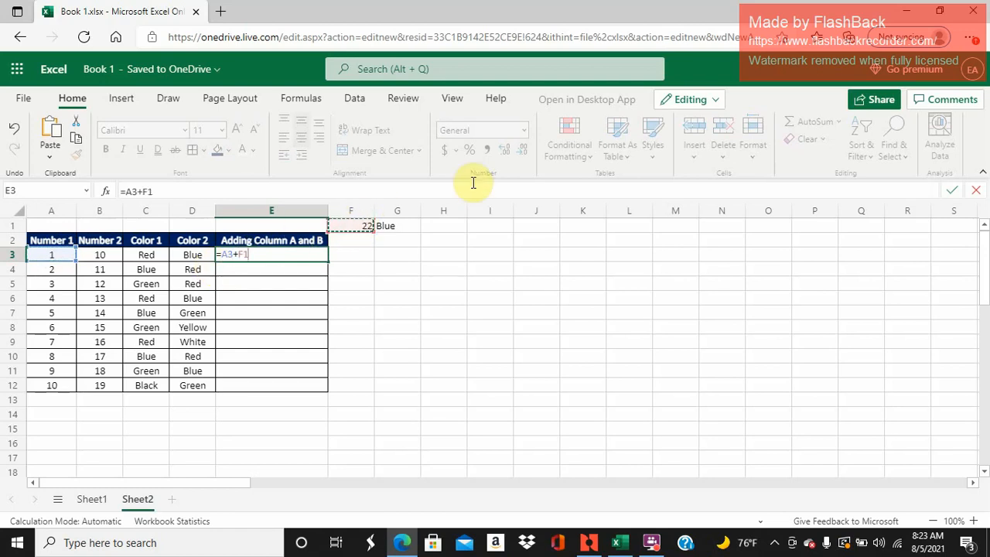
key("Return")
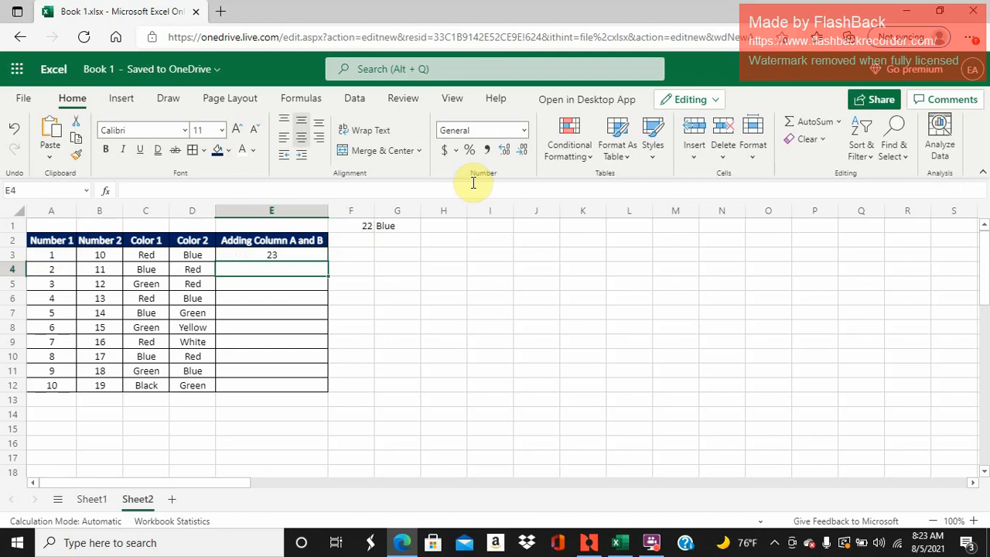
- Fill the E3 formula down to E12 and inspect which cells the formula in E4 references
left_click(306, 253)
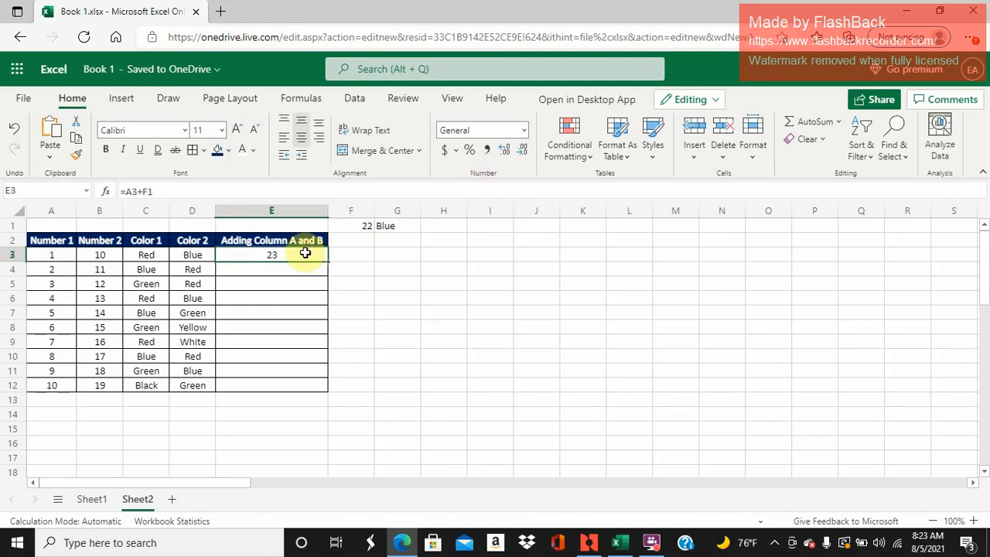
left_click_drag(327, 261, 311, 390)
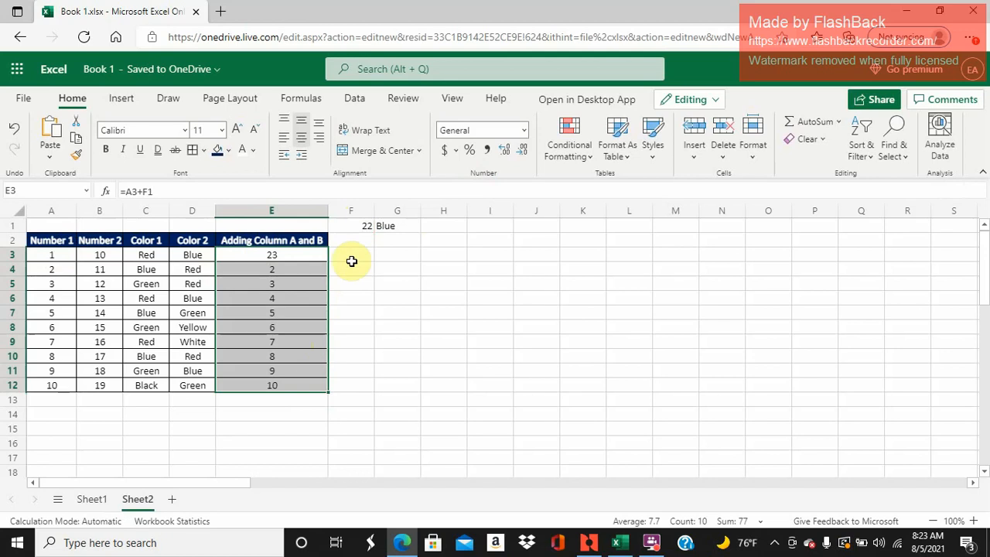
left_click(305, 270)
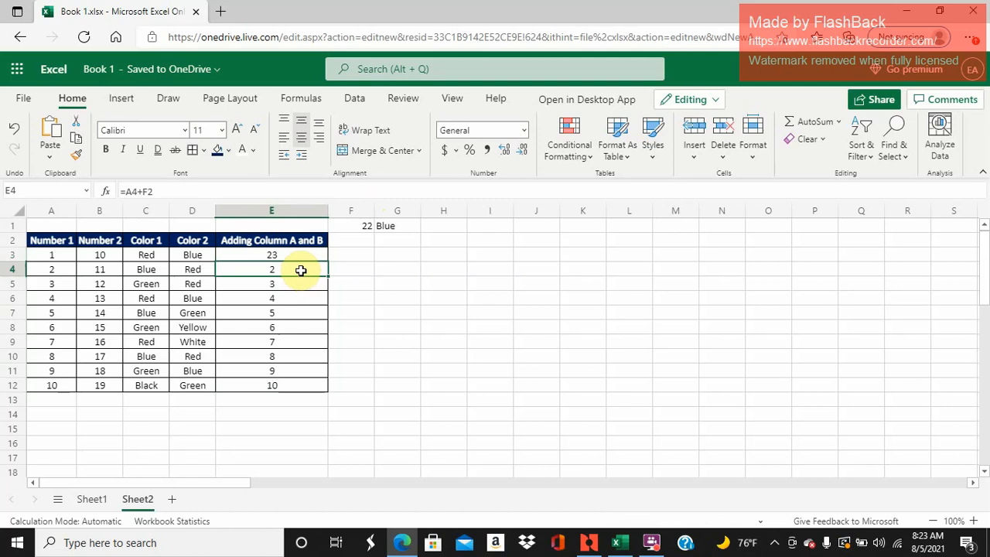
double_click(300, 273)
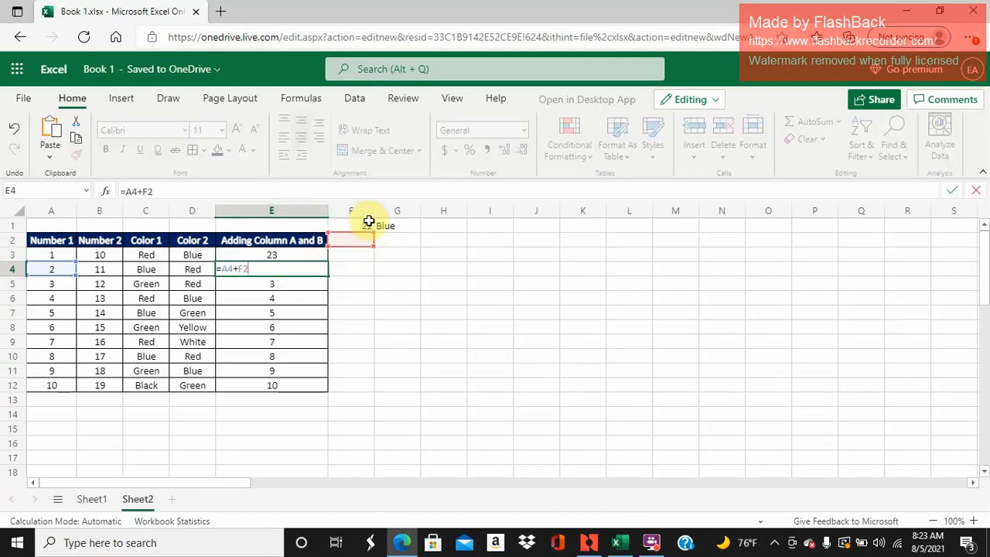
key("Return")
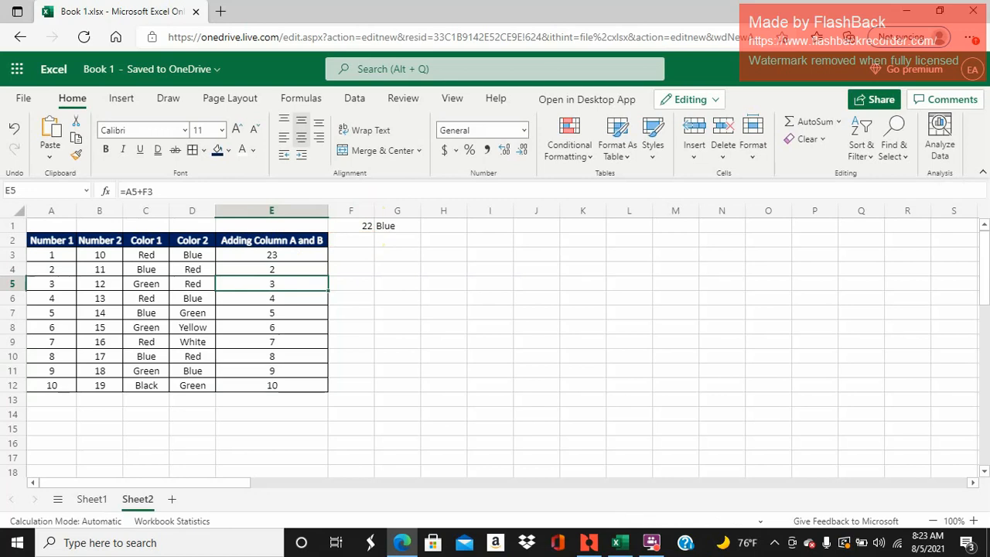
- Edit the formula in cell E4 to =A4+$F$1, making the second reference absolute
left_click(272, 269)
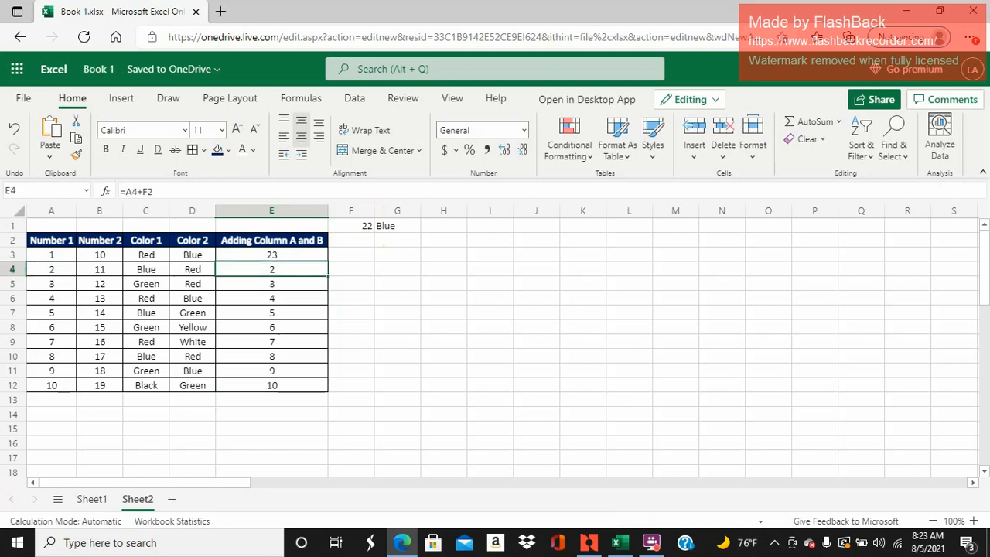
left_click(147, 190)
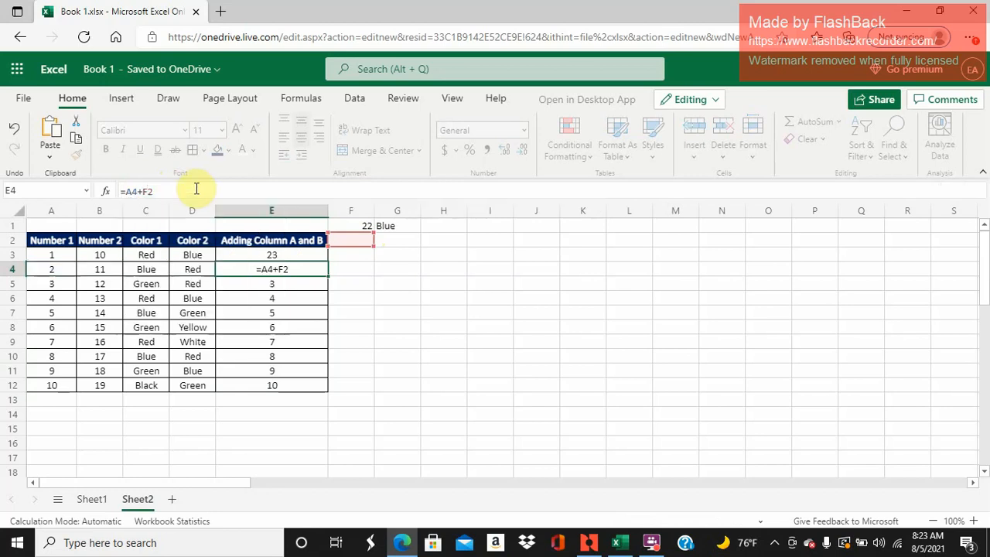
left_click(147, 190)
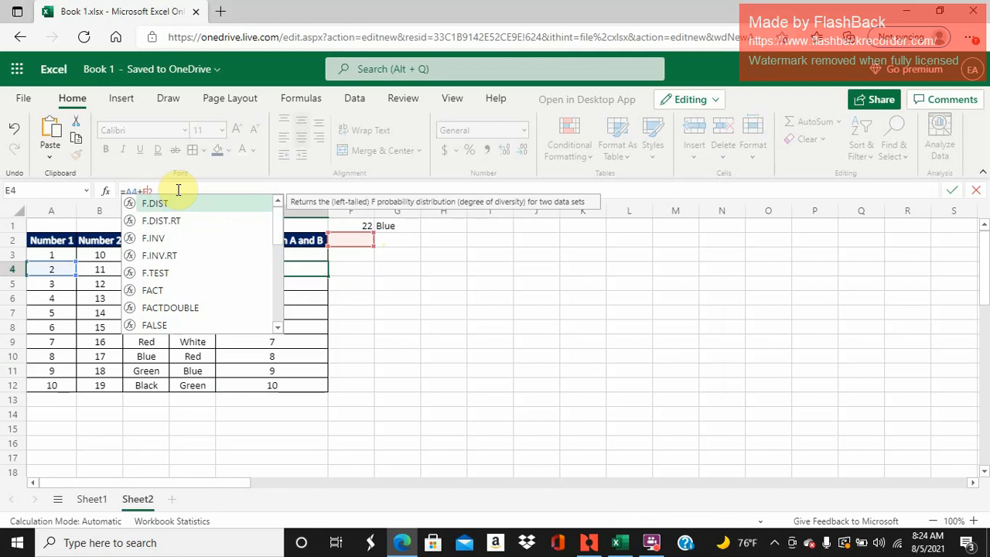
type("$")
key("Left")
key("Left")
type("$")
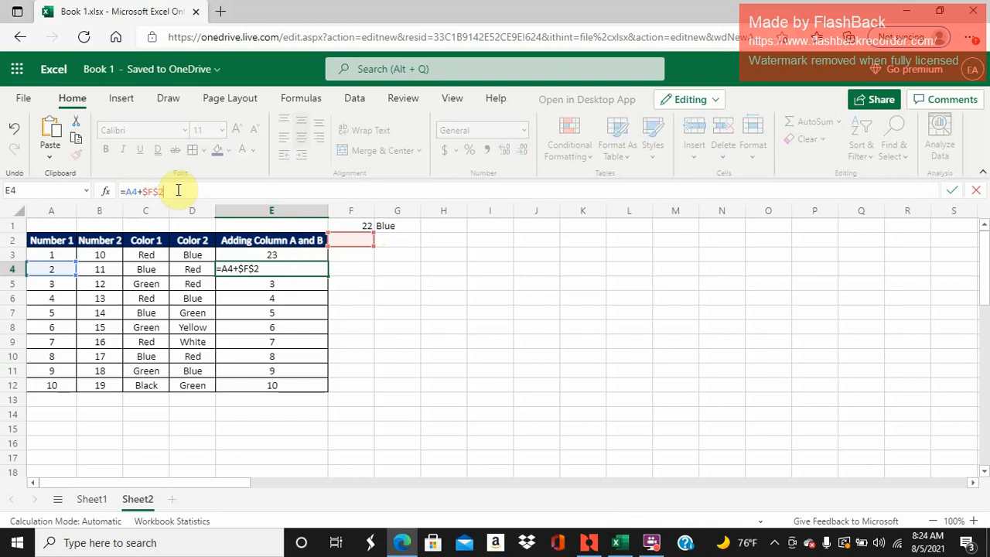
key("BackSpace")
type("1")
key("Return")
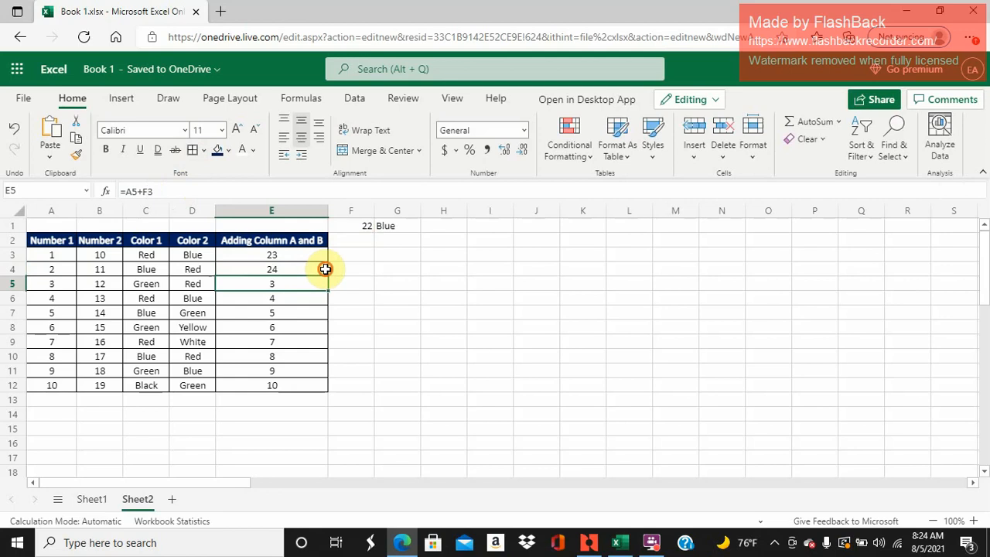
- Fill the E4 formula down to E12 and inspect the cell references in E5
left_click_drag(325, 268, 299, 388)
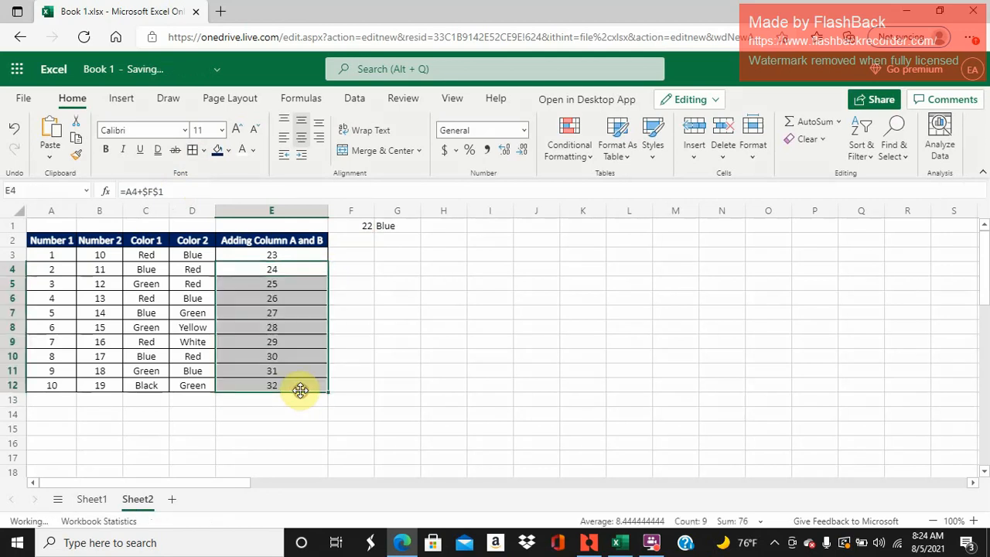
left_click(299, 283)
double_click(300, 284)
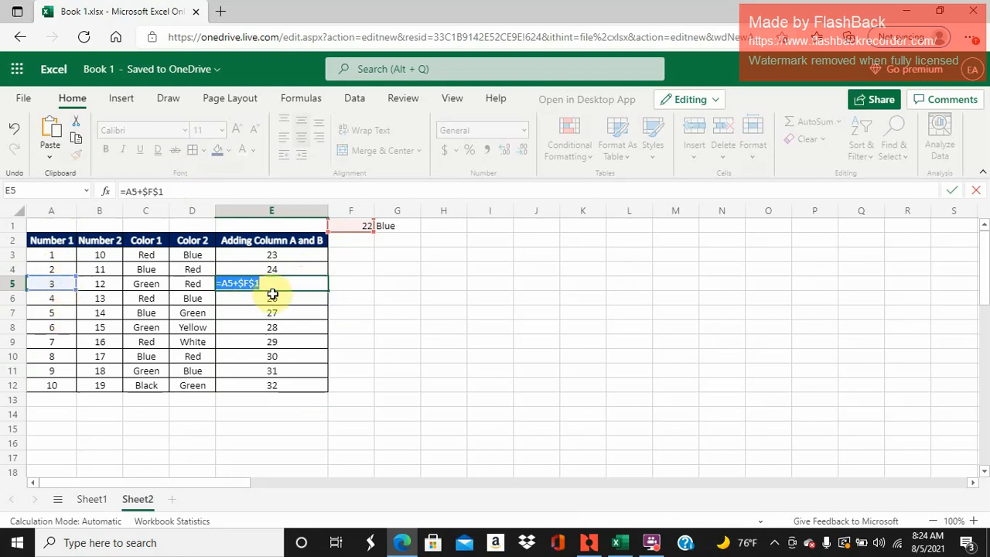
key("Return")
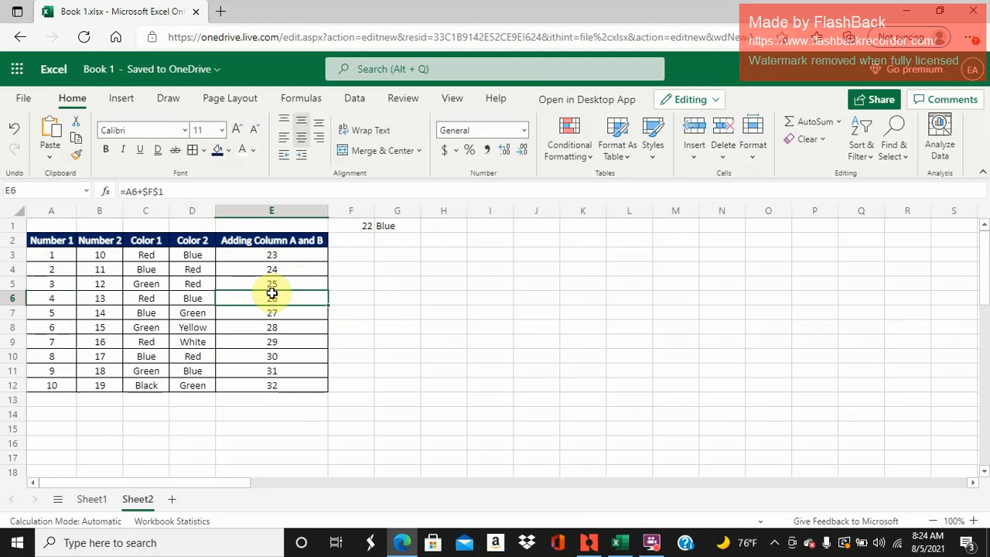
- Replace the formula in cell E3 with an AutoSum restricted to the range A3:B3
key("Up")
key("Up")
key("Up")
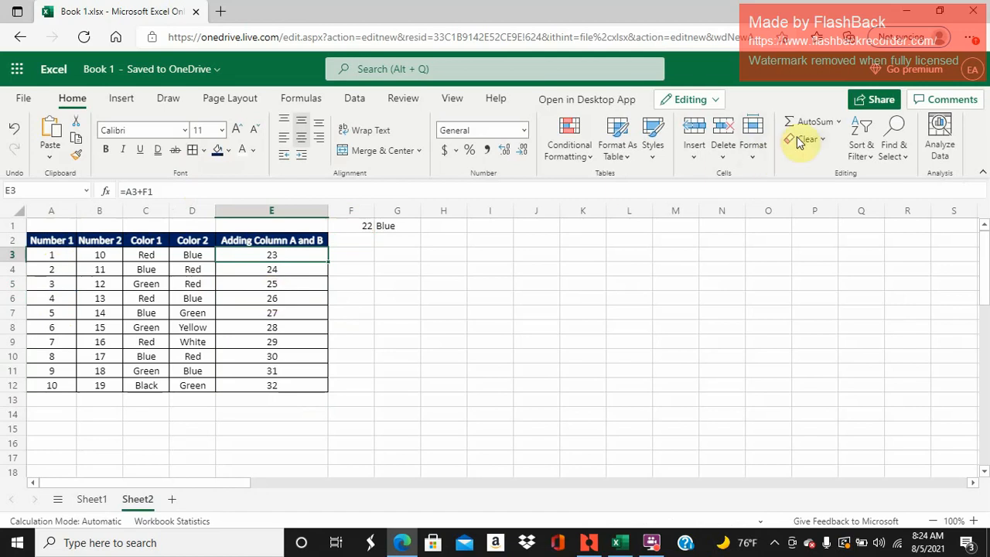
left_click(820, 123)
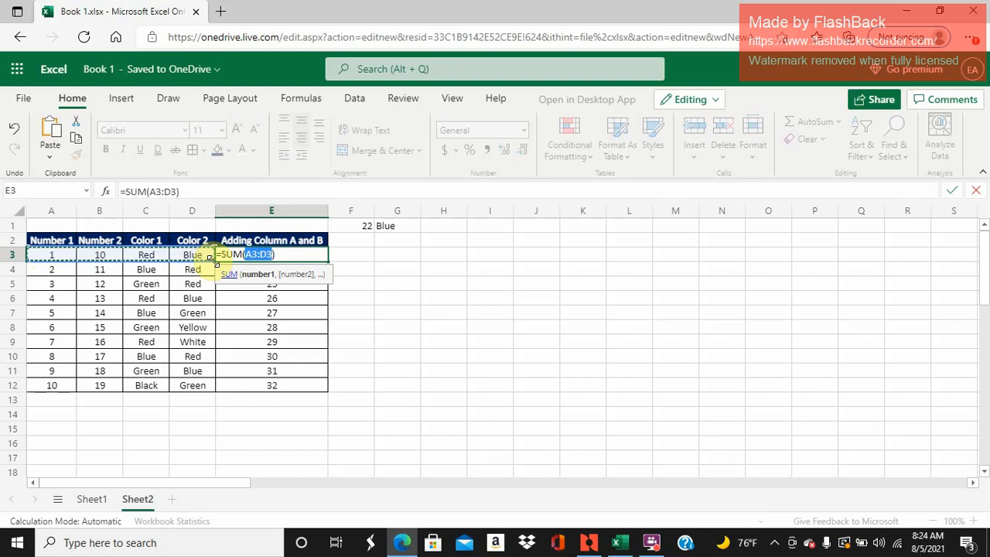
left_click_drag(213, 261, 113, 252)
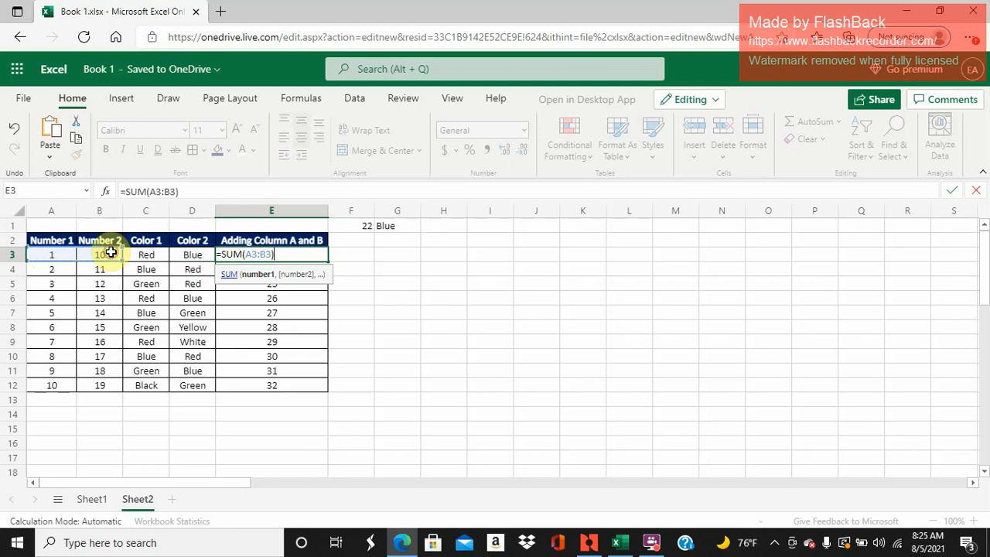
key("Return")
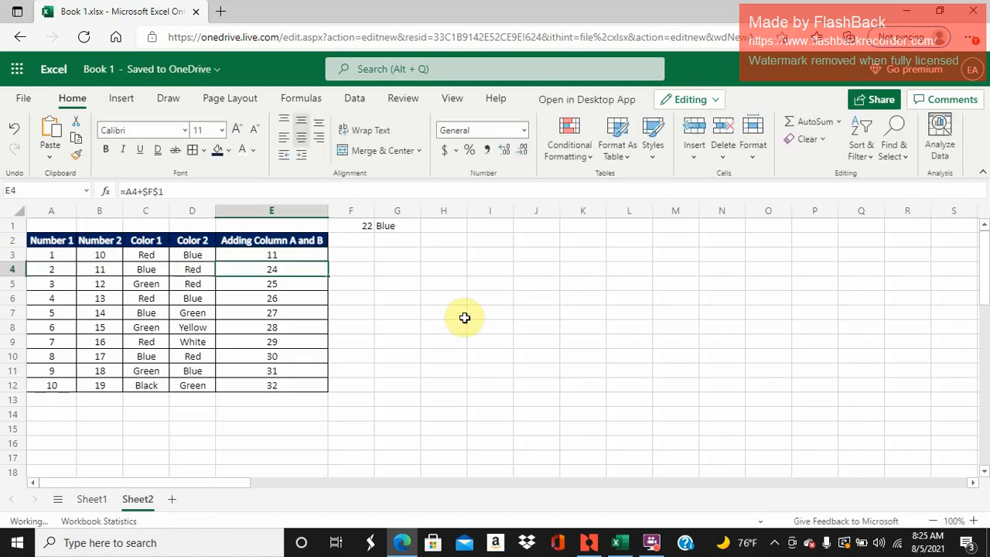
- Fill the SUM formula from E3 down to E12 and check the formula in E4
left_click(281, 256)
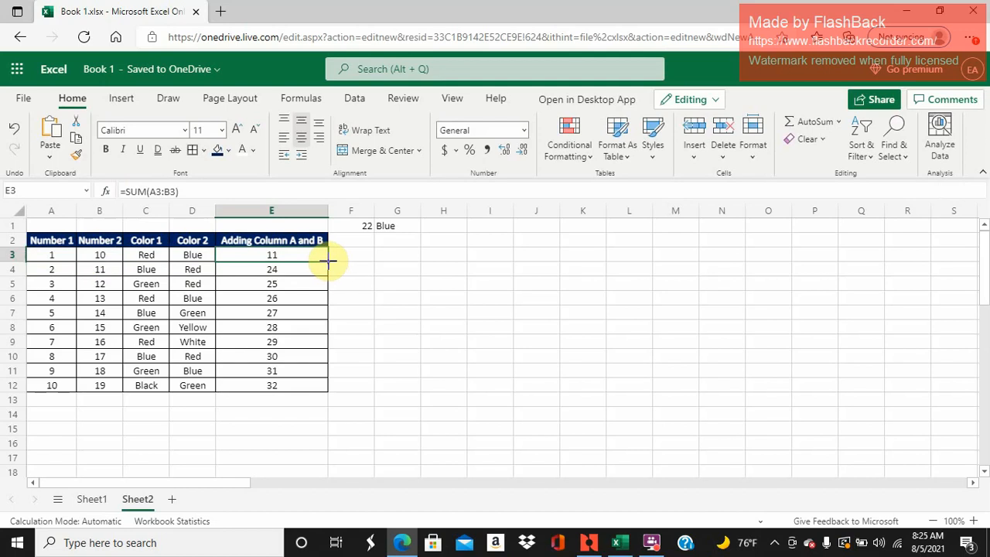
left_click_drag(330, 263, 299, 387)
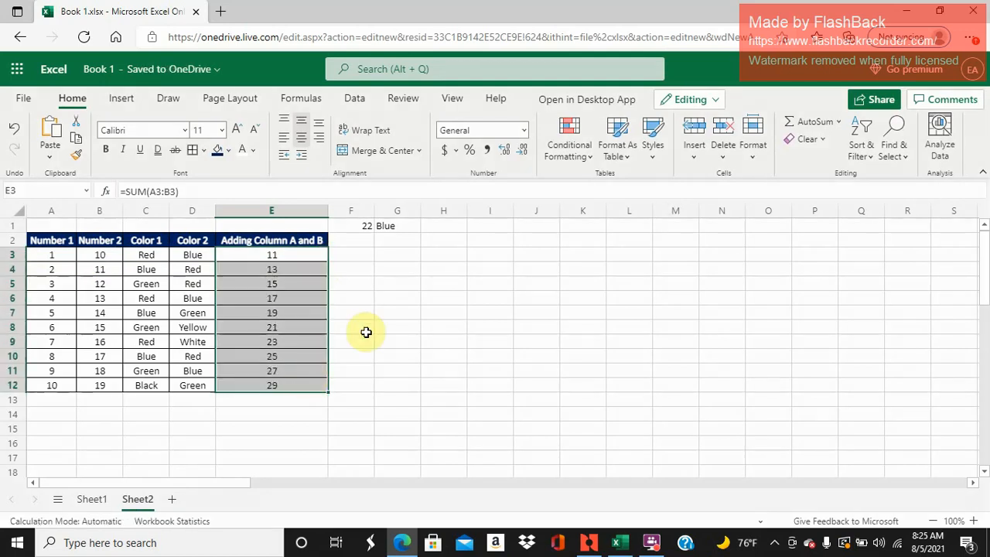
left_click(312, 270)
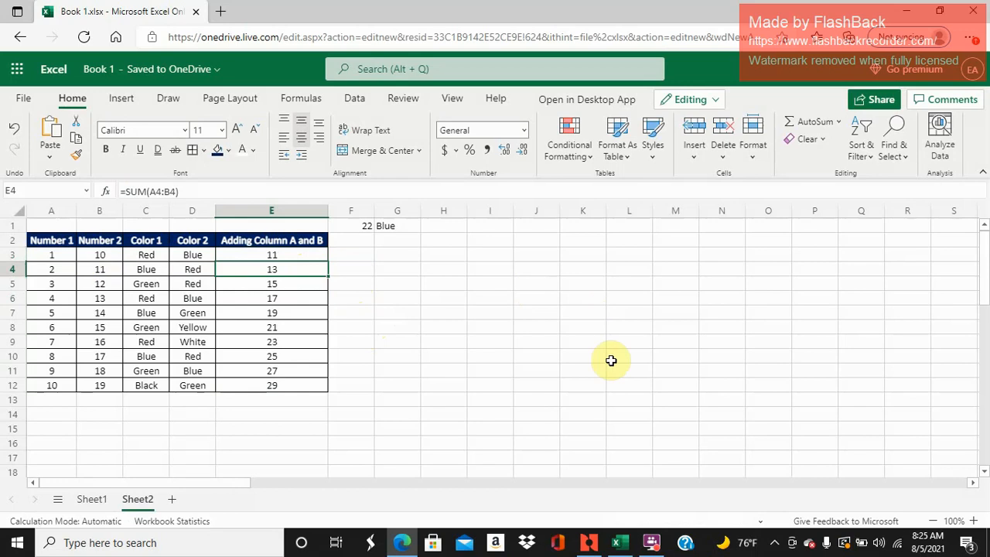
left_click(652, 543)
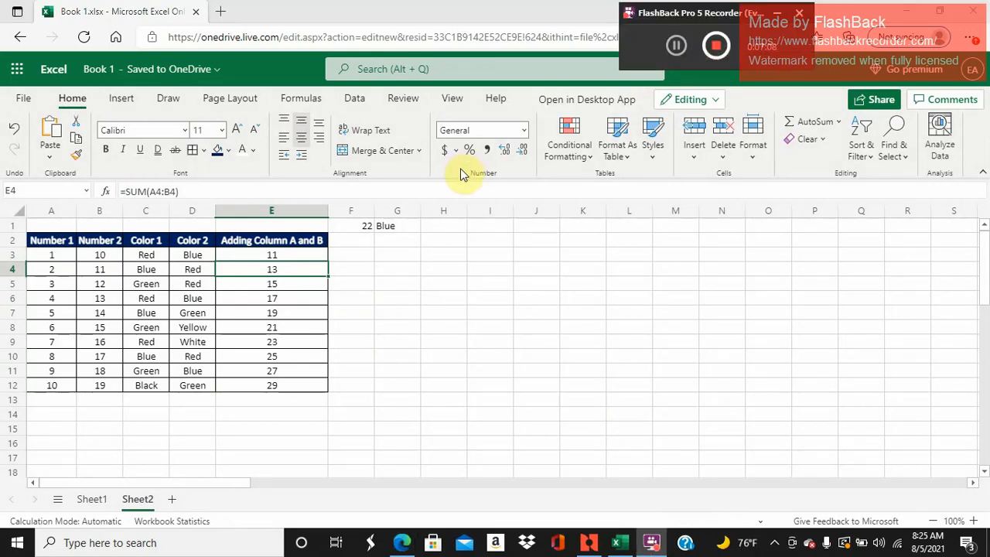
- Add the column headers Sub, Mult and Div in cells F2, G2 and H2
left_click(358, 241)
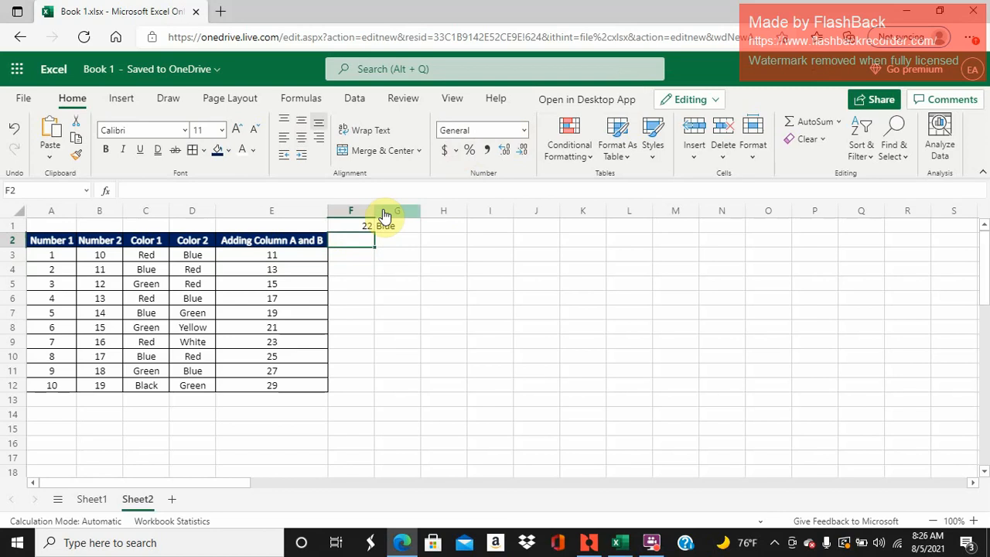
type("Sub")
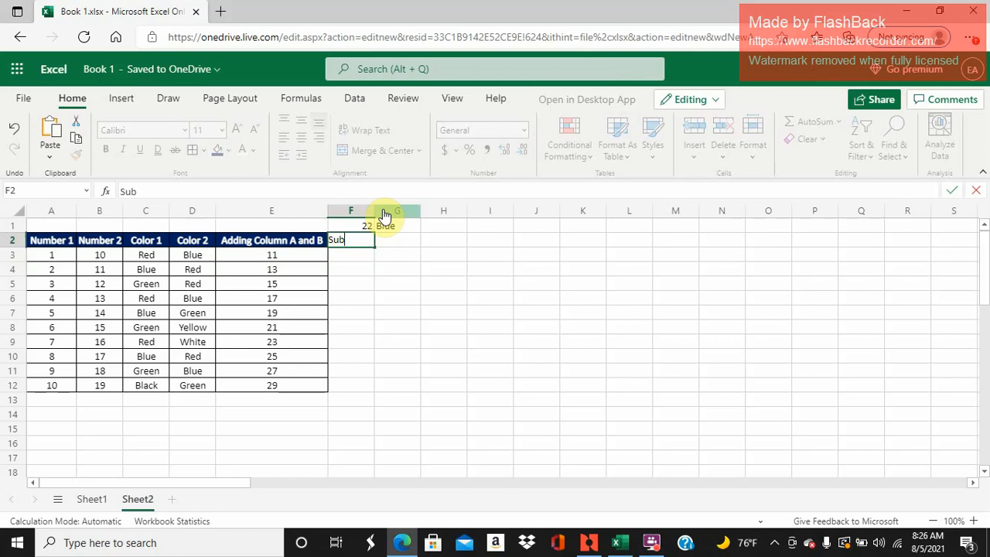
key("Return")
key("Right")
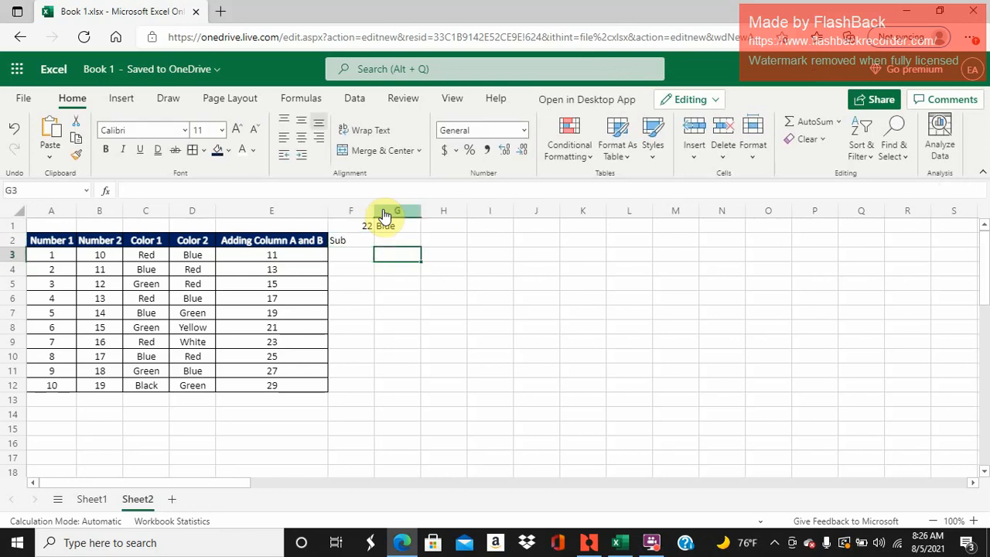
key("Up")
type("Mu")
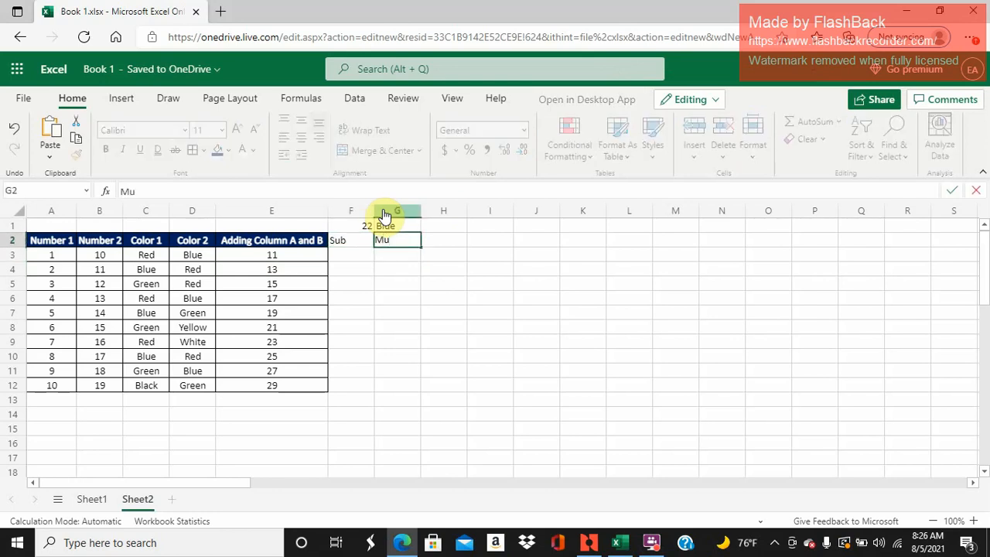
type("lt")
key("Tab")
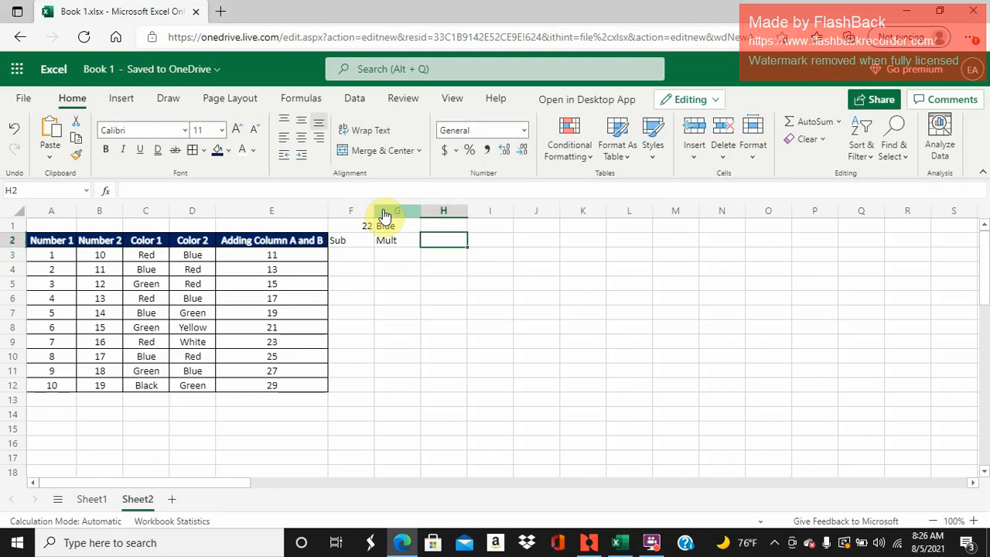
type("Div")
key("Return")
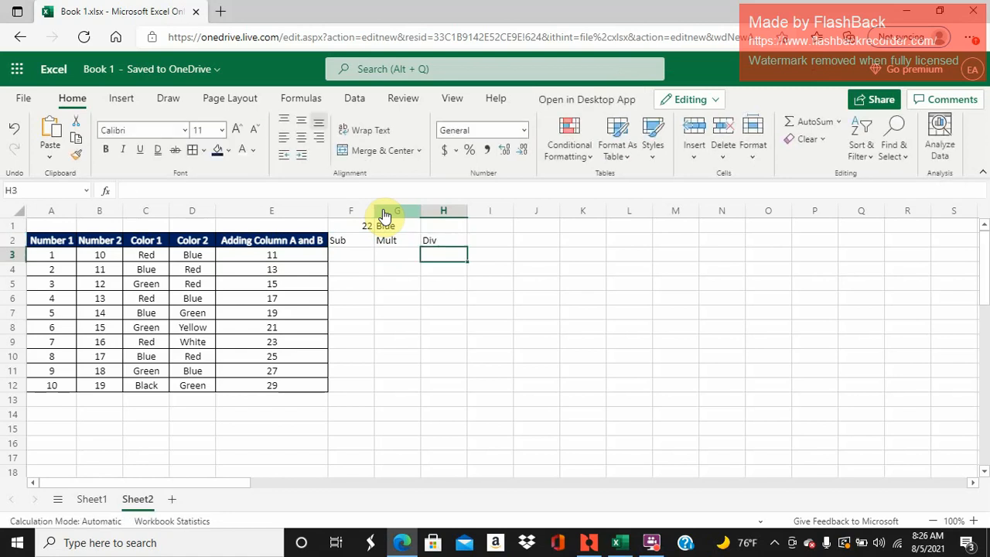
- Copy the formatting of E2:E12 onto the range F2:H12 with Format Painter
left_click(264, 240)
left_click_drag(264, 241, 256, 380)
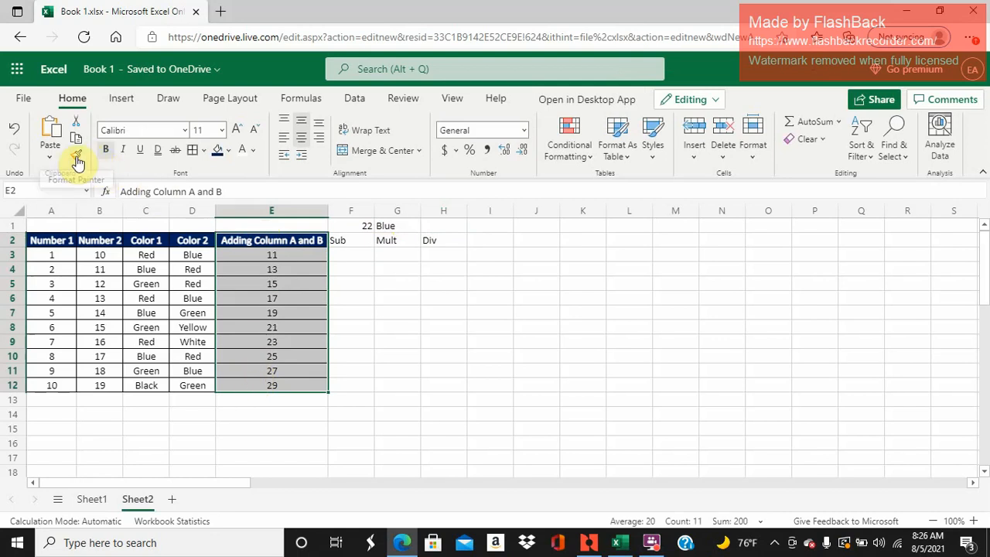
left_click(76, 155)
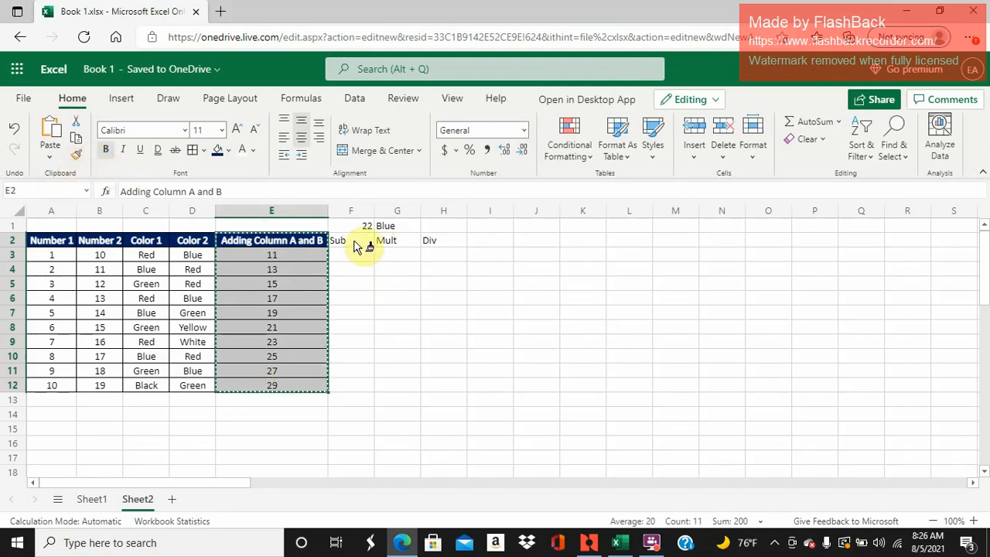
mouse_move(356, 241)
left_mouse_down()
mouse_move(439, 315)
mouse_move(433, 387)
mouse_move(425, 380)
left_mouse_up()
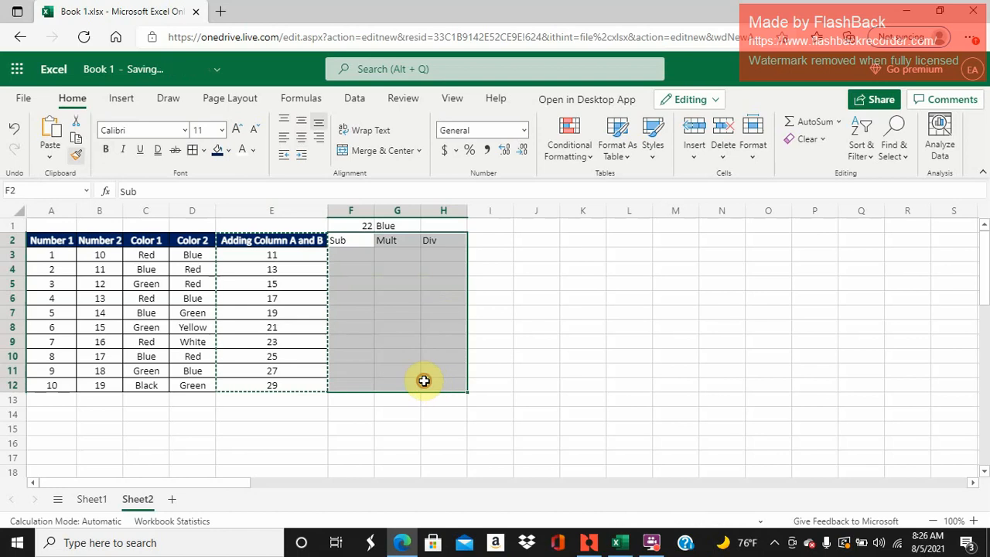
- Enter the subtraction formula =A3-B3 in cell F3 of the Sub column
left_click(357, 257)
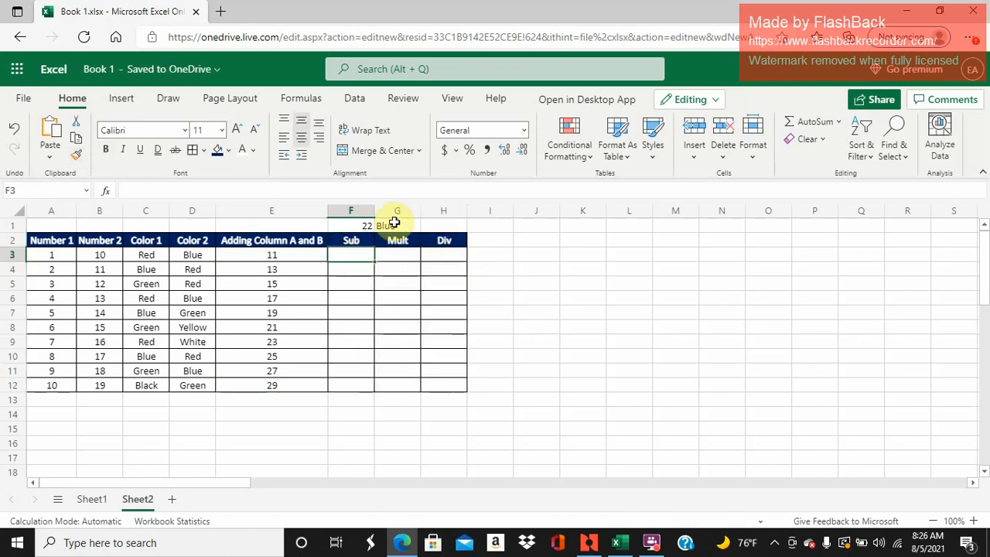
type("=")
left_click(65, 255)
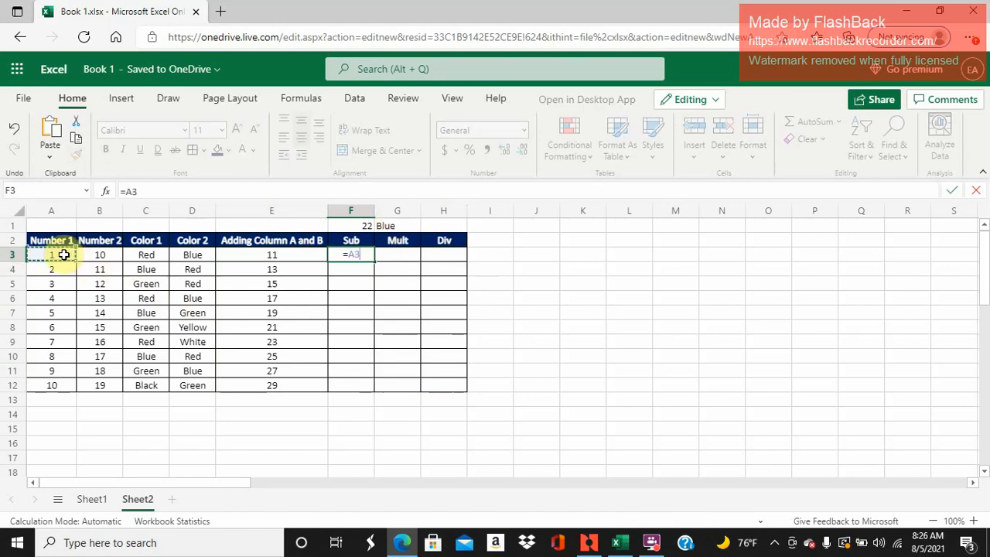
type("-")
left_click(100, 255)
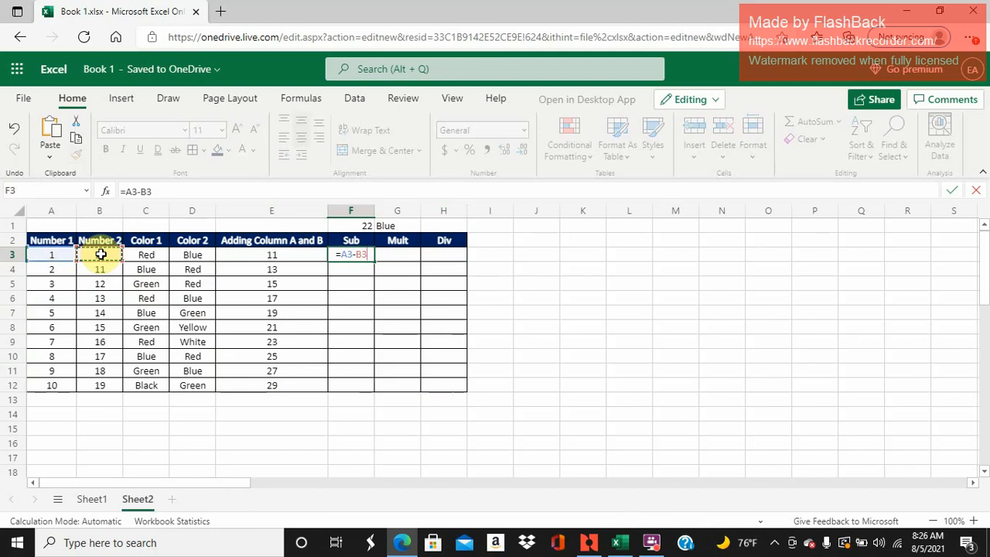
key("Return")
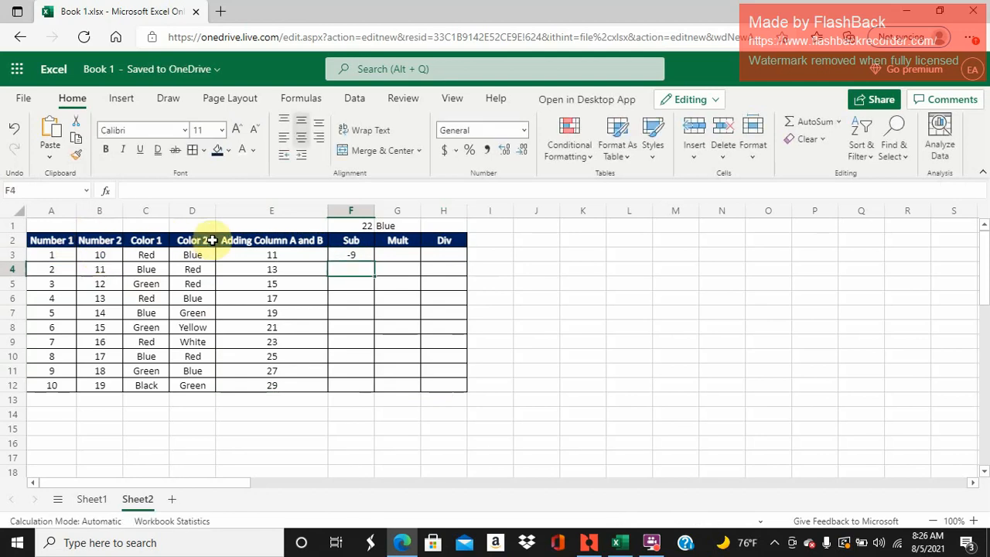
- Enter the multiplication formula =A3*B3 in cell G3 of the Mult column
left_click(389, 256)
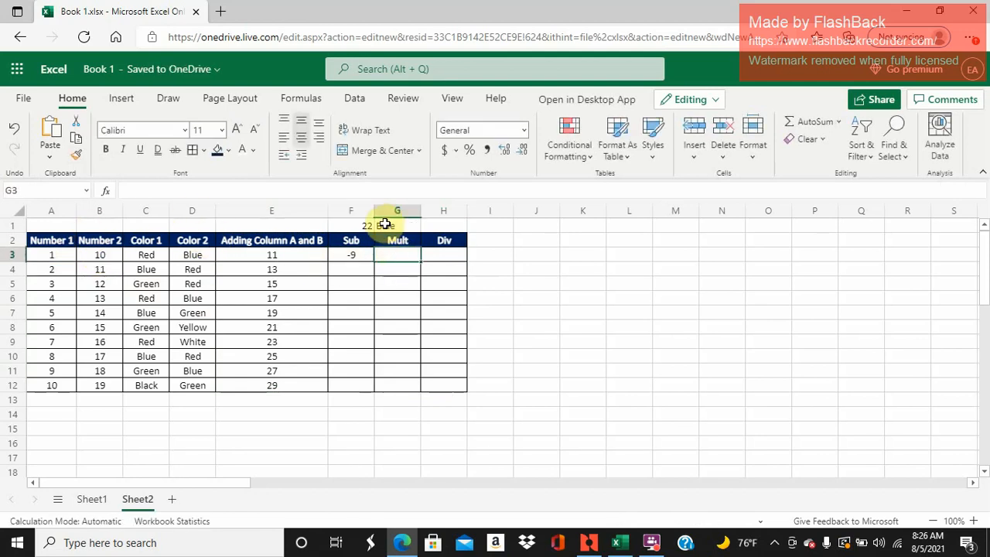
type("=")
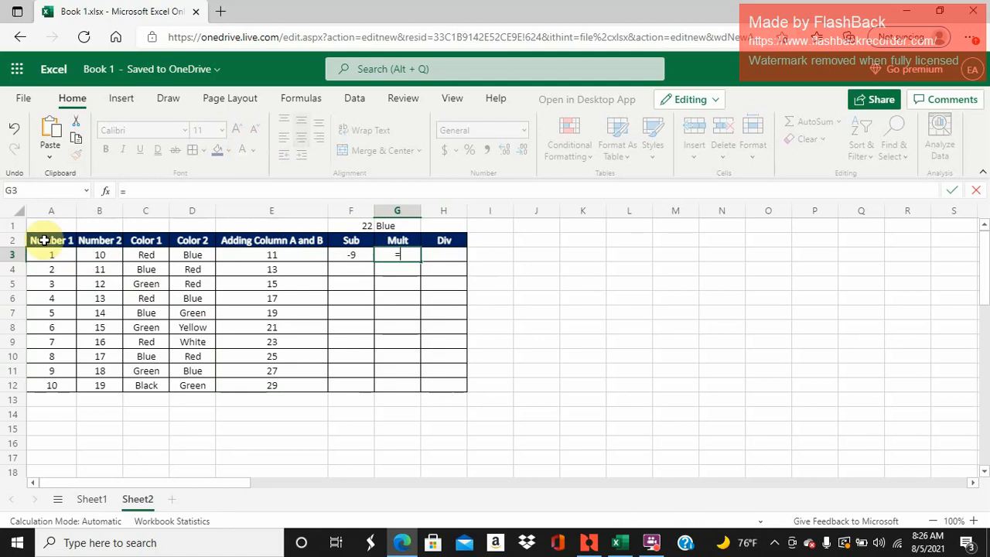
left_click(42, 253)
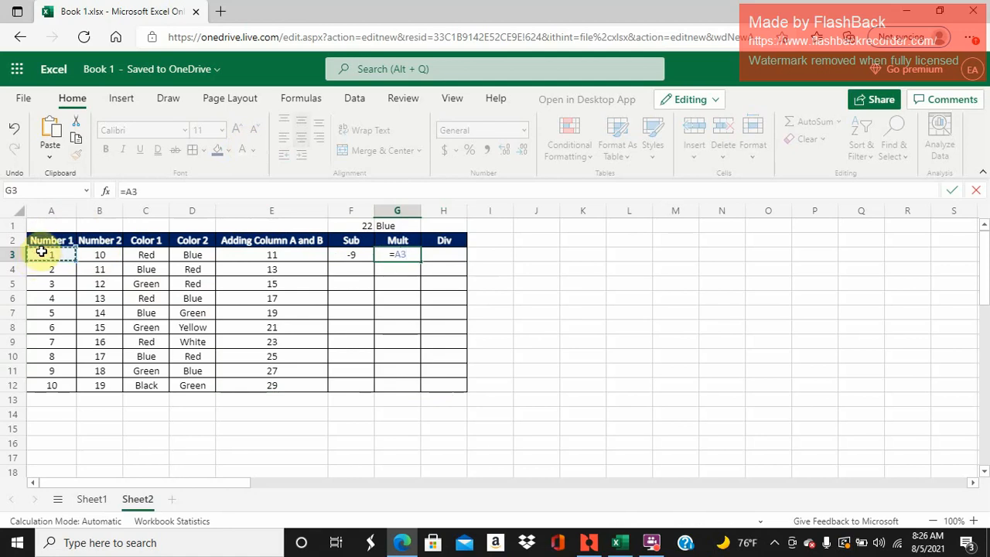
type("*")
left_click(104, 254)
key("Return")
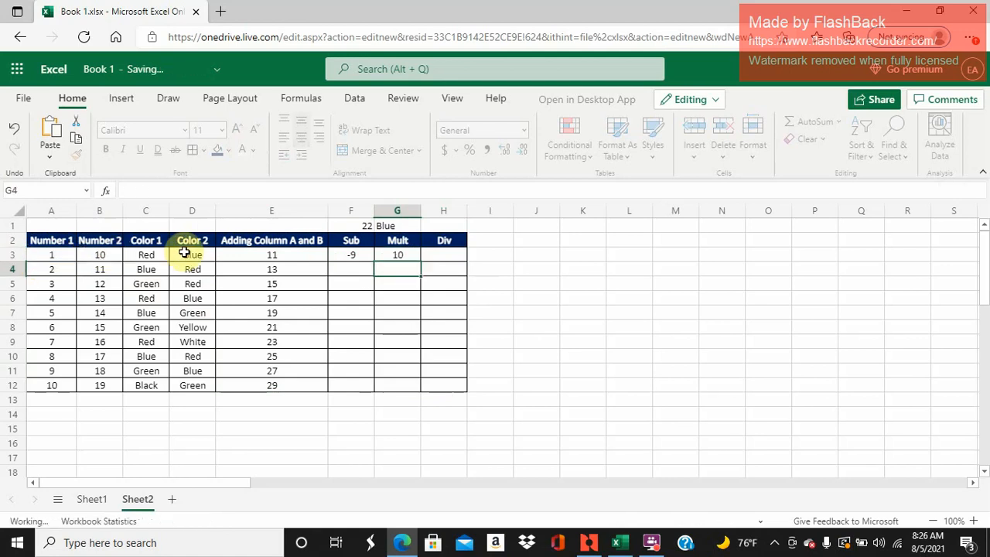
- Enter the division formula =A3/B3 in cell H3 of the Div column
key("Up")
key("Right")
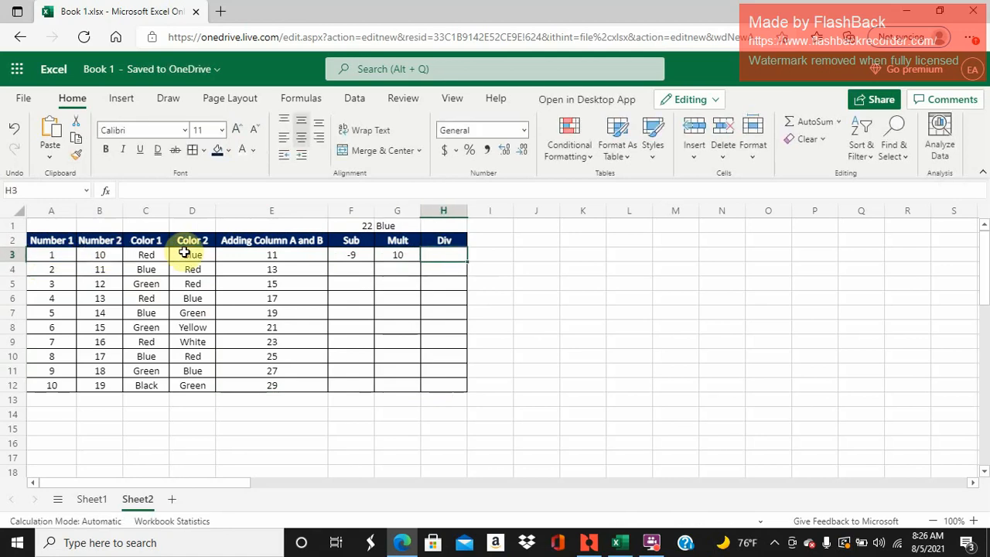
type("=")
left_click(62, 254)
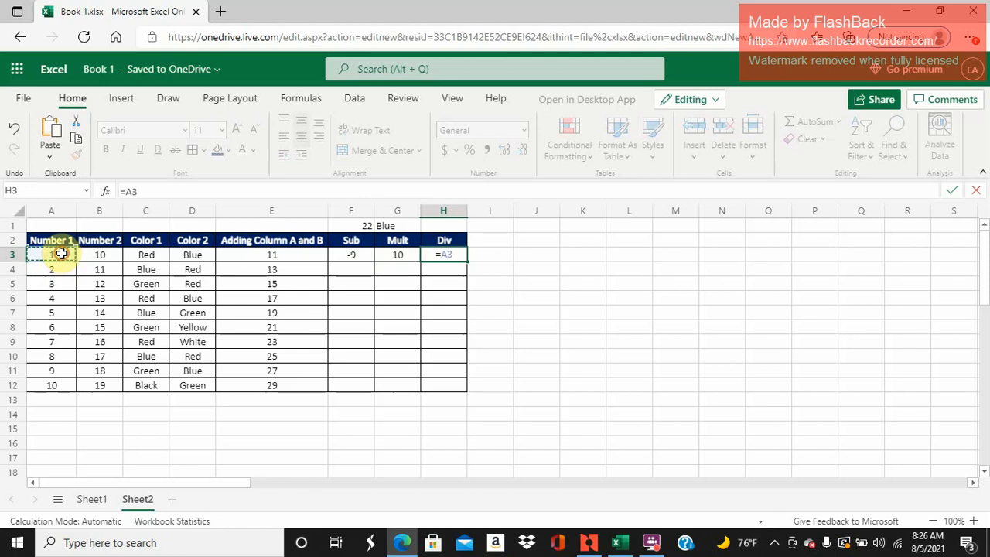
type("/")
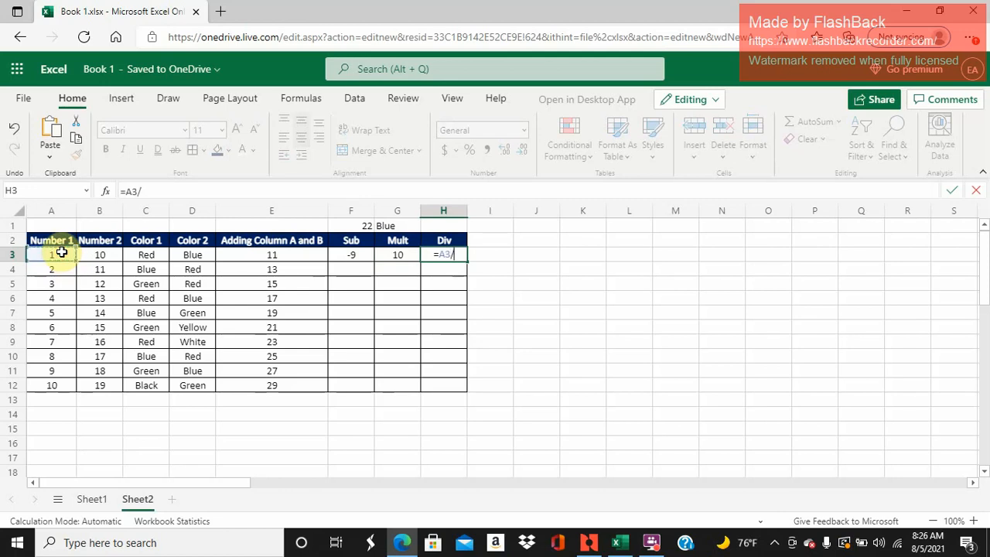
left_click(109, 253)
key("Return")
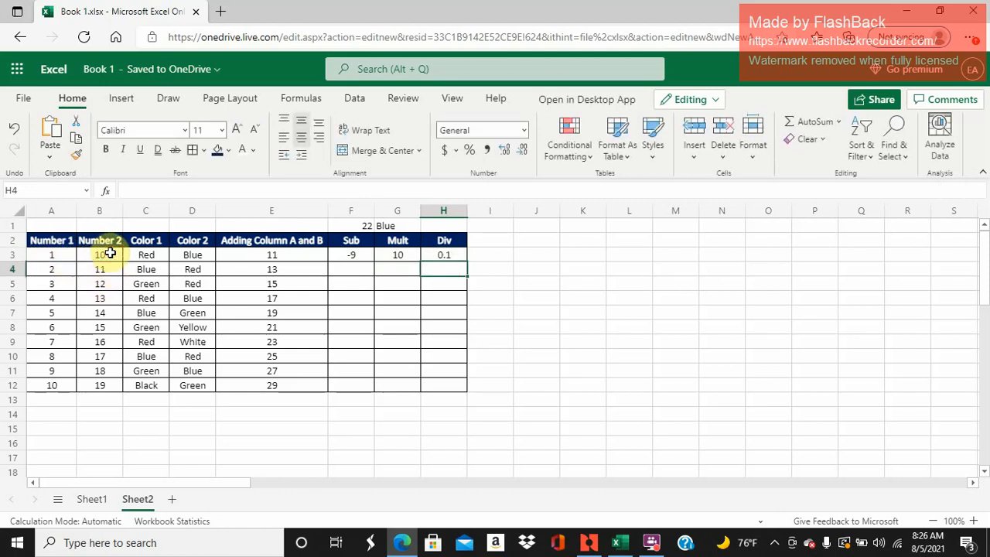
- Fill the formulas in F3:H3 down to row 12 and check the cell references in F5
left_click(340, 253)
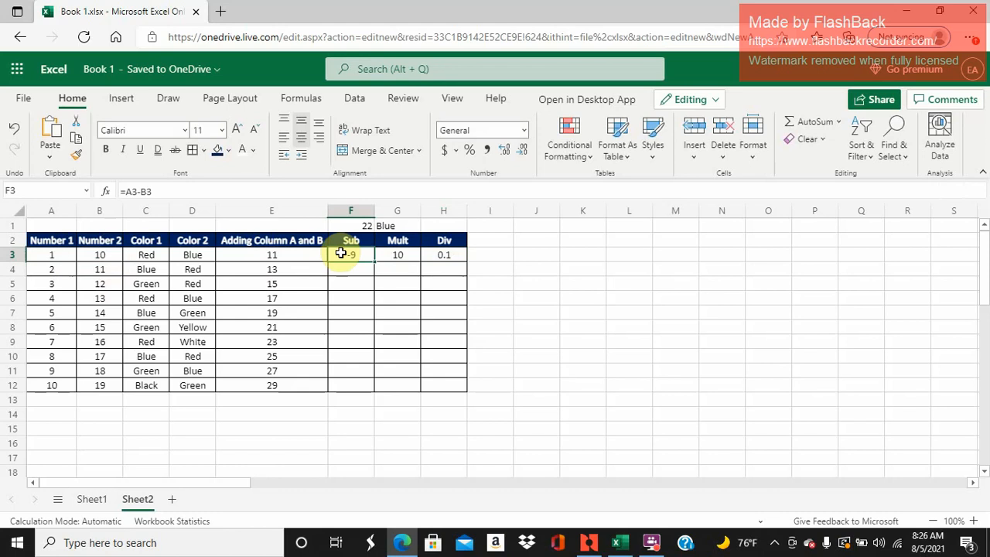
mouse_move(340, 253)
left_mouse_down()
mouse_move(426, 259)
mouse_move(456, 316)
mouse_move(444, 387)
left_mouse_up()
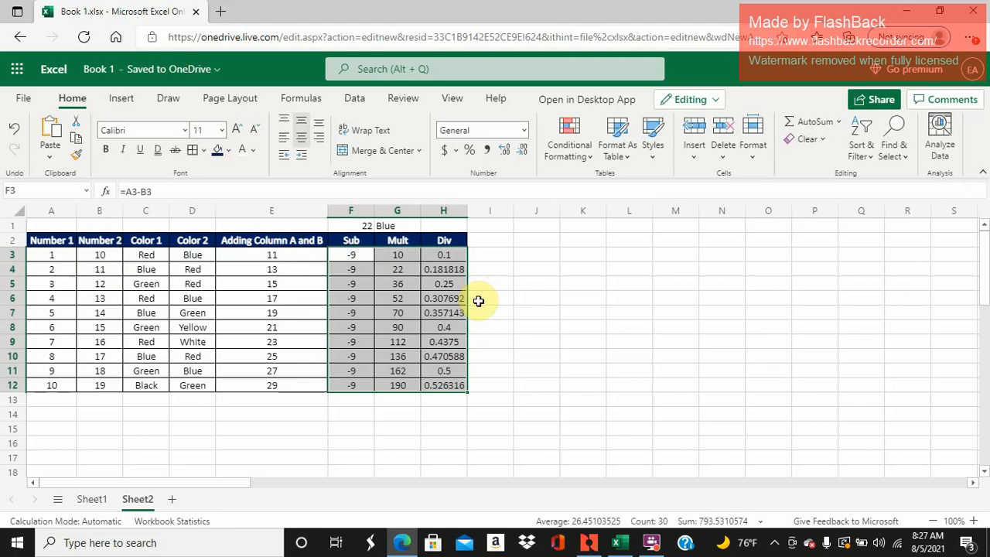
left_click(360, 269)
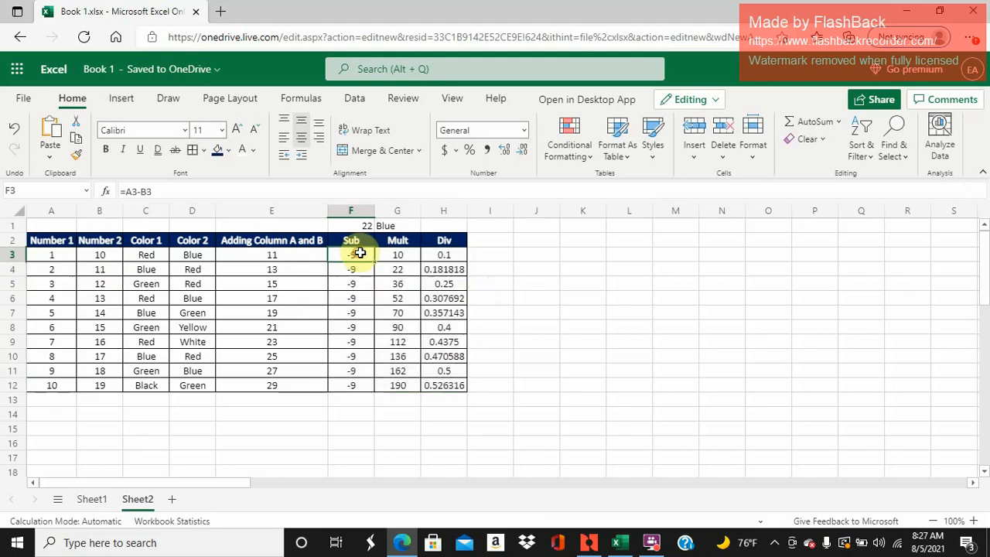
double_click(354, 284)
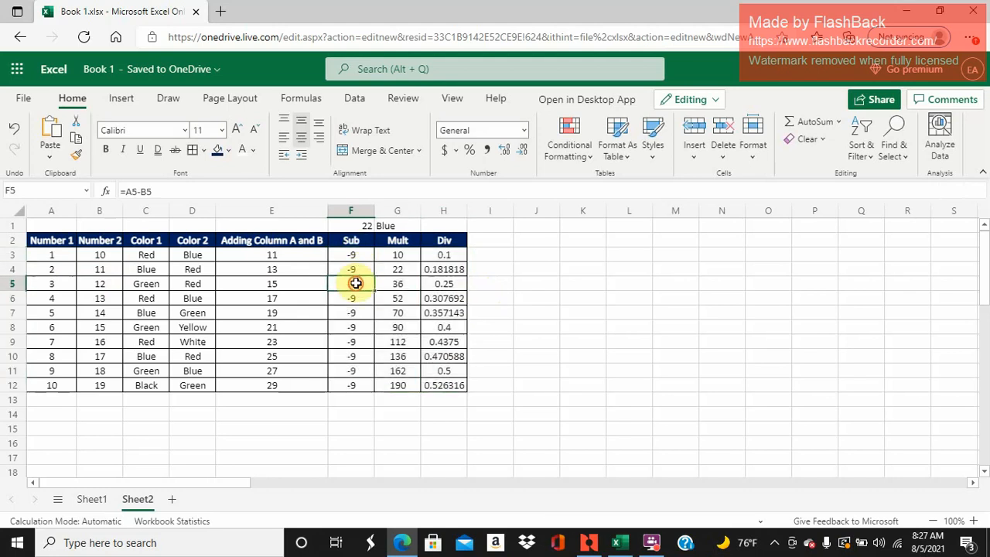
key("Return")
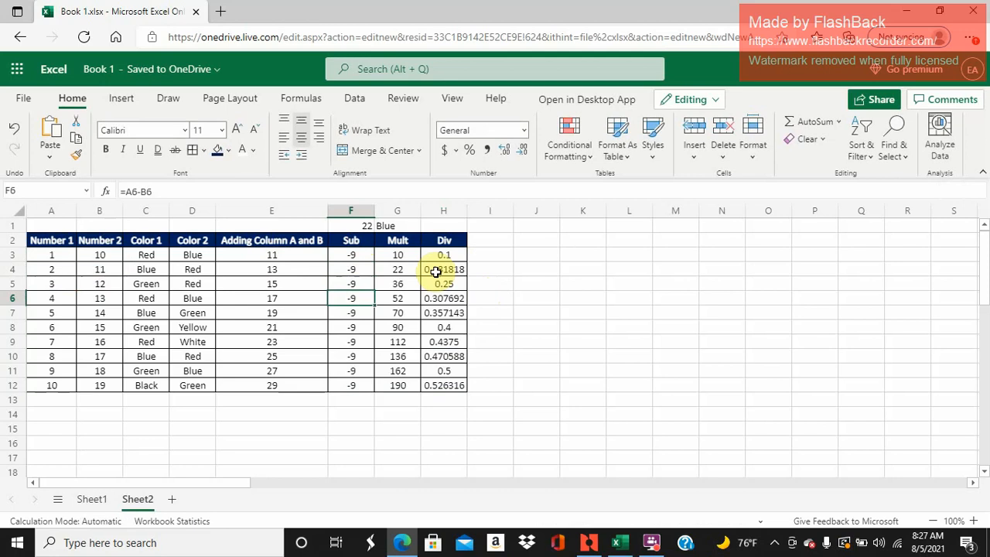
- Clear F4:H12 and refill the range down to row 12 from the formulas in F3:H3
left_click_drag(359, 268, 435, 383)
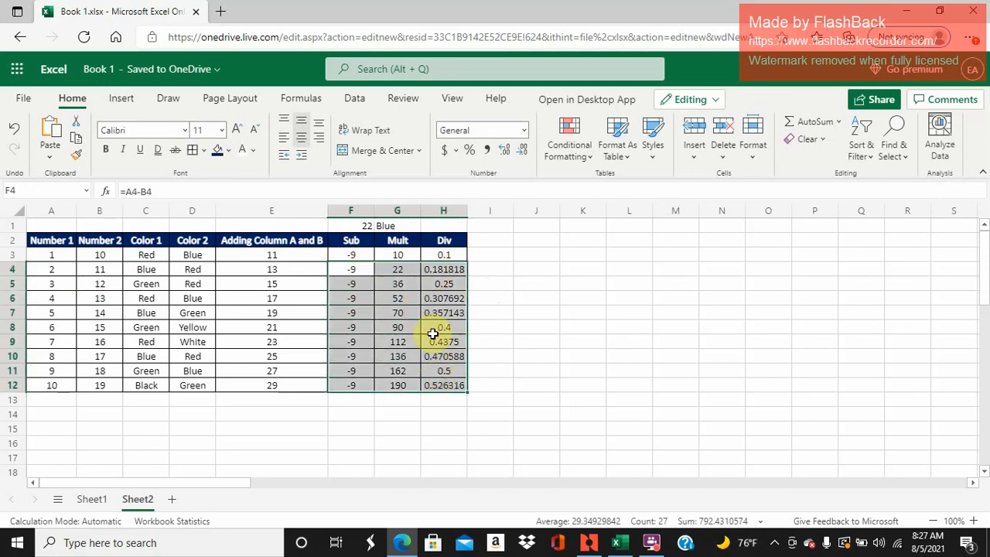
key("Delete")
left_click_drag(352, 255, 470, 262)
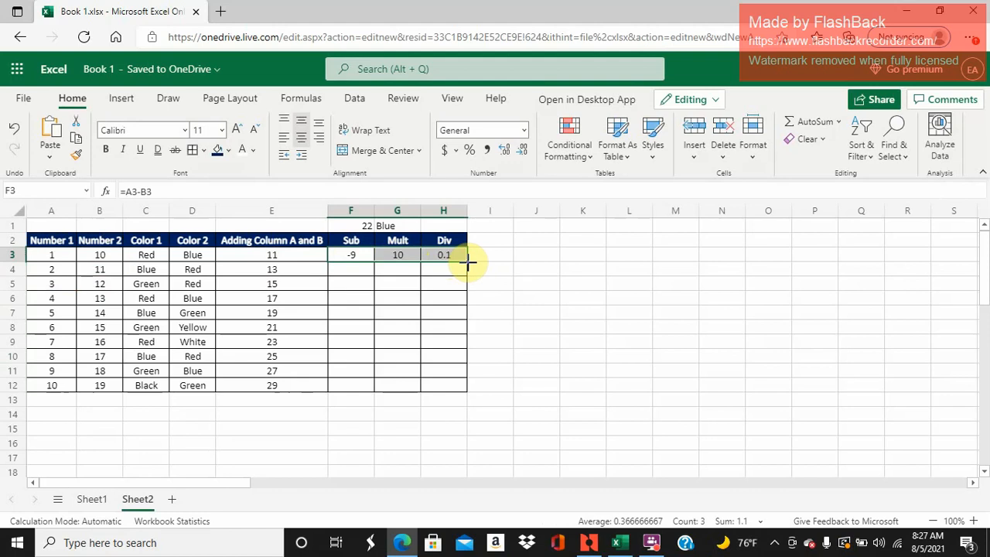
left_click(464, 264)
left_click_drag(456, 256, 367, 254)
double_click(468, 261)
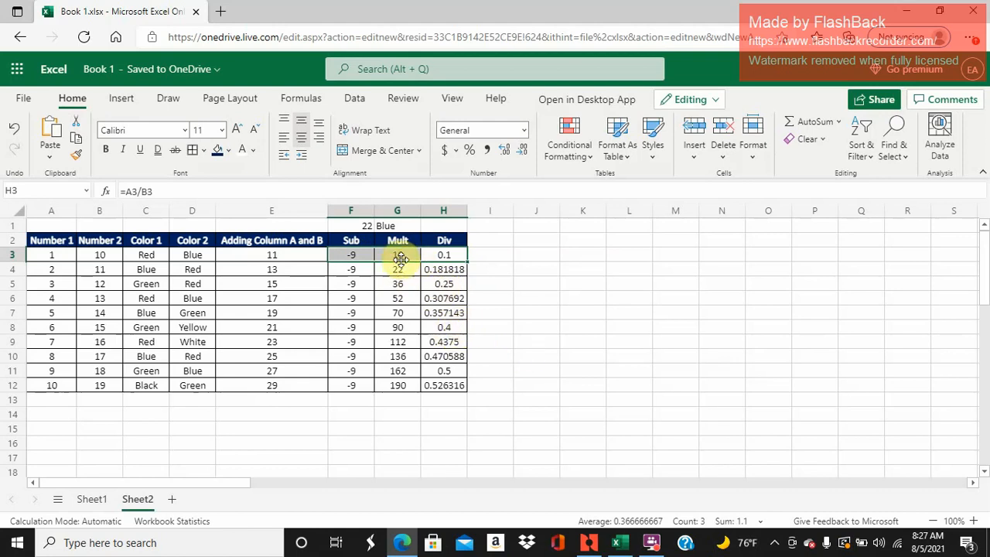
left_click(653, 544)
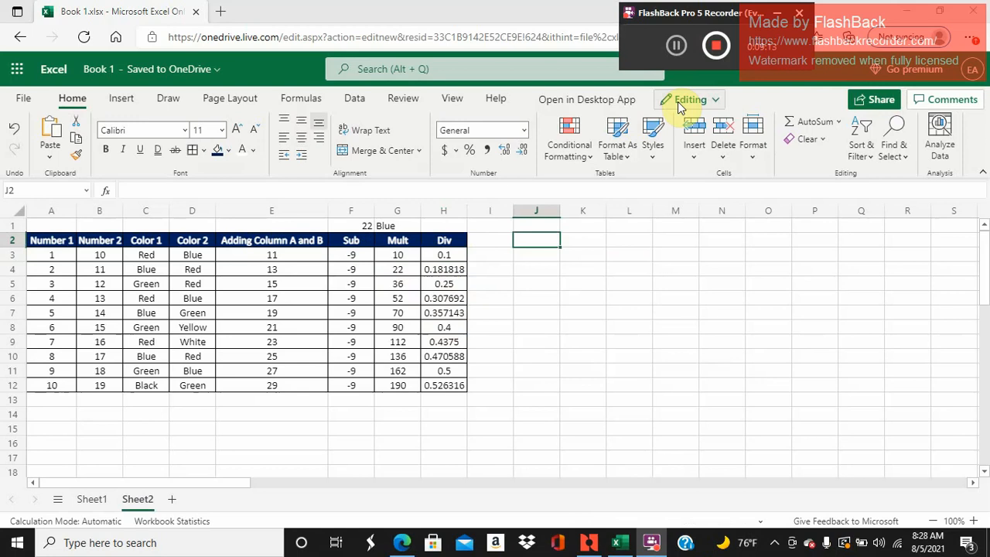
left_click_drag(601, 249, 597, 243)
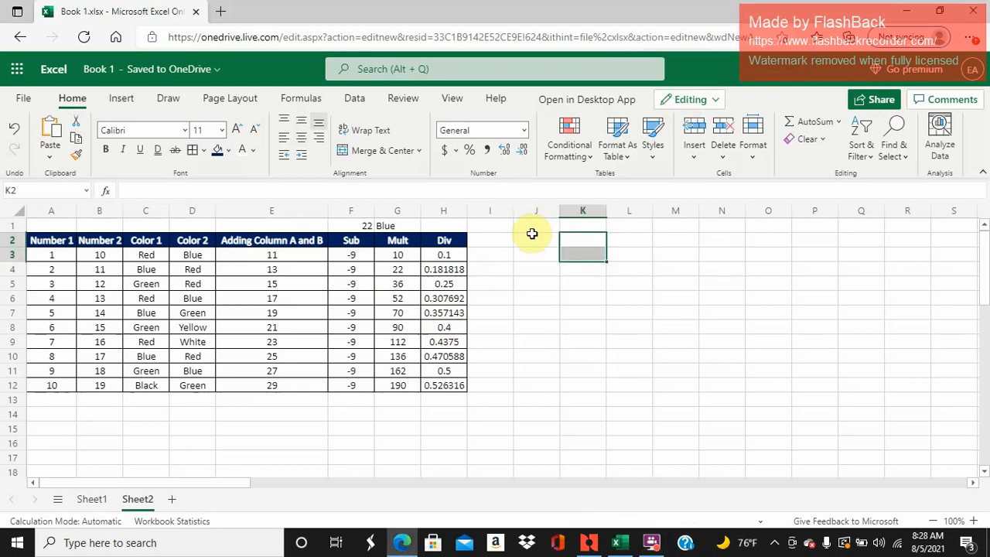
left_click(534, 237)
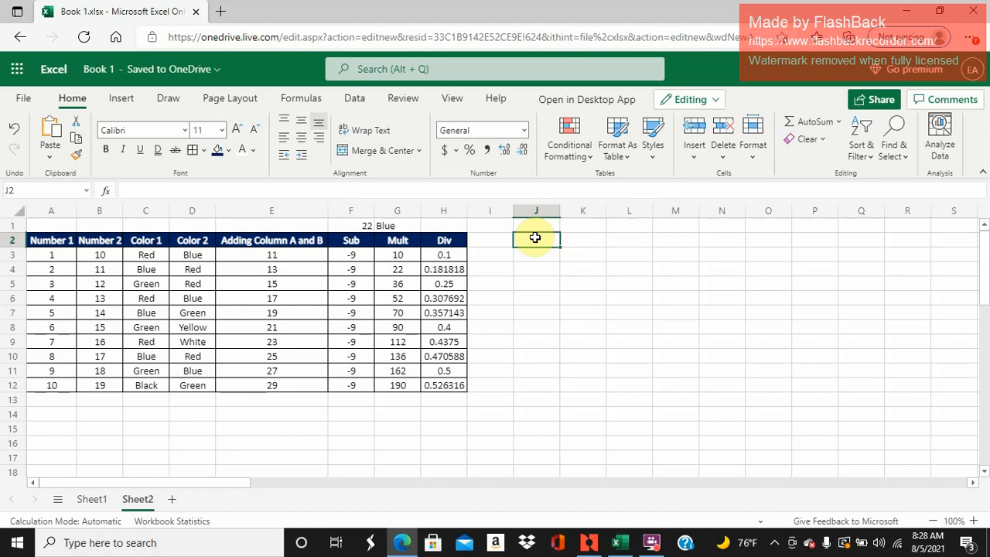
- Enter the lookup value 3 in J2 and the headers A in J1 and B in K1
type("3")
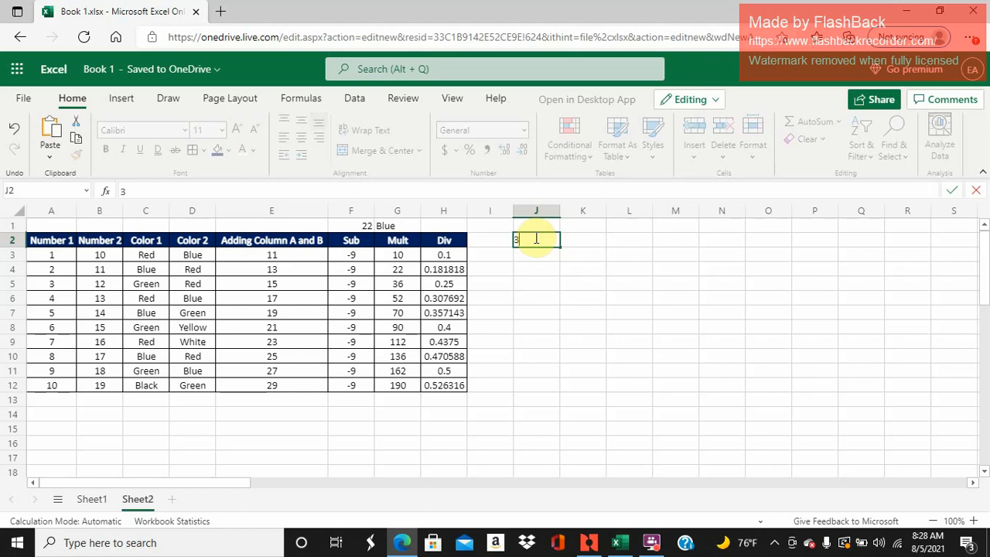
key("Return")
key("Up")
key("Right")
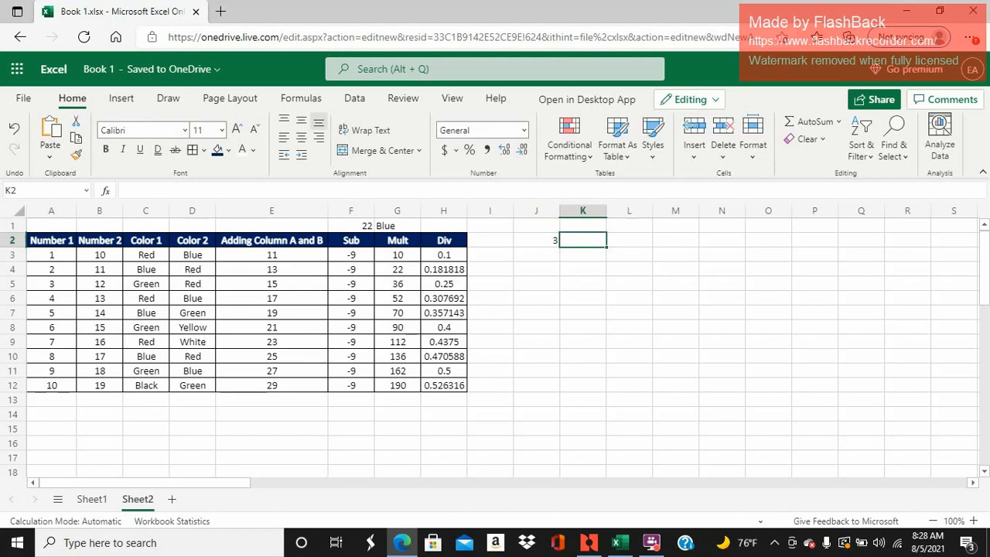
key("Left")
key("Up")
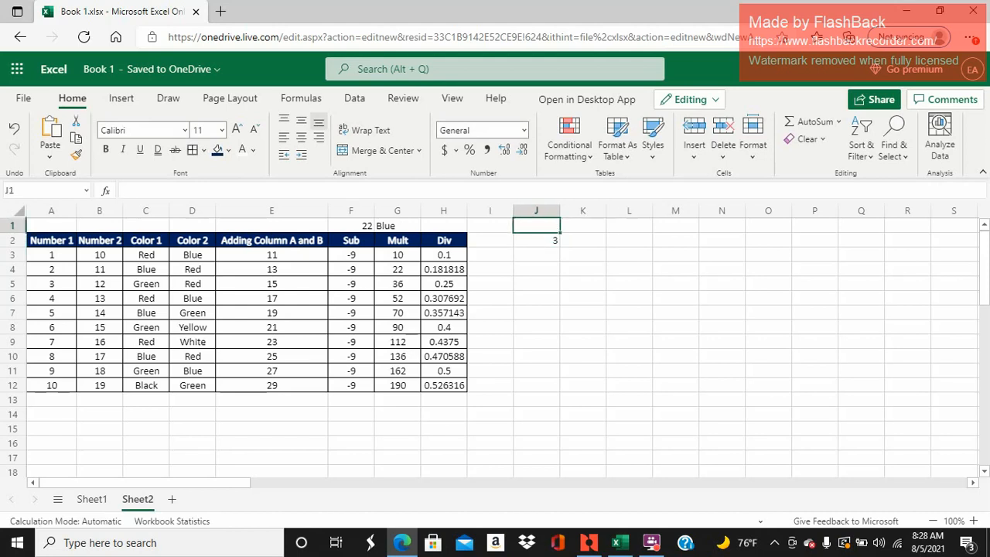
type("A")
key("Tab")
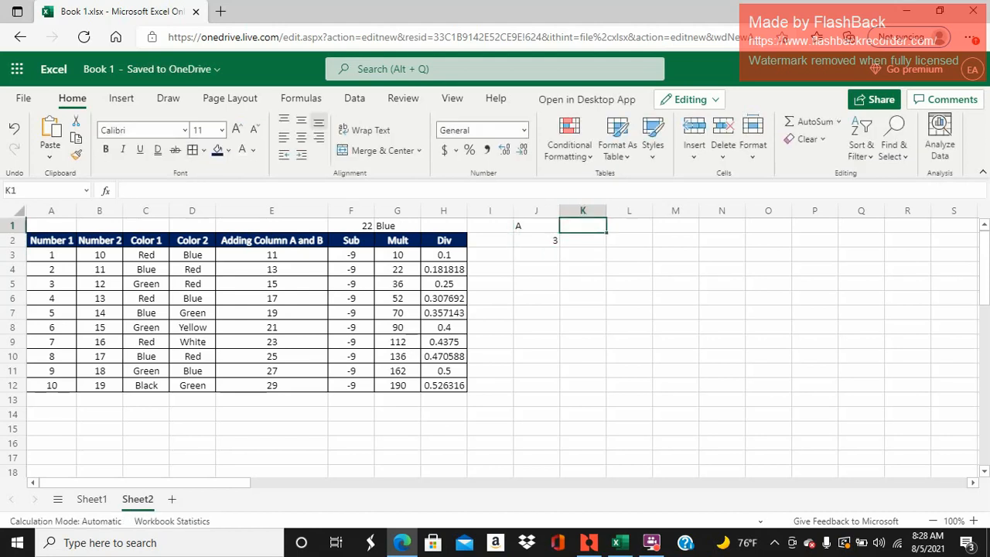
type("B")
key("Return")
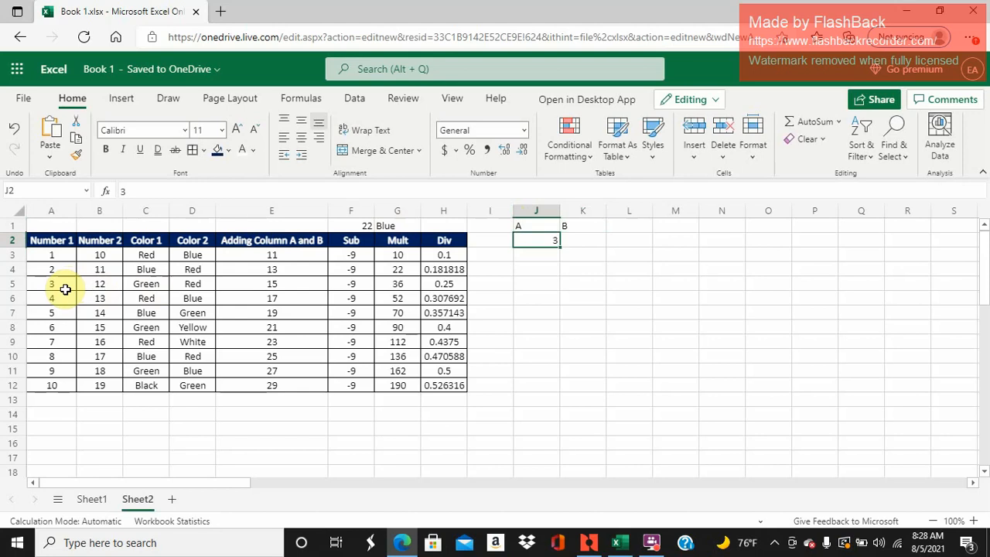
- Start a VLOOKUP formula in K2 with J2 as the lookup value
left_click(93, 284)
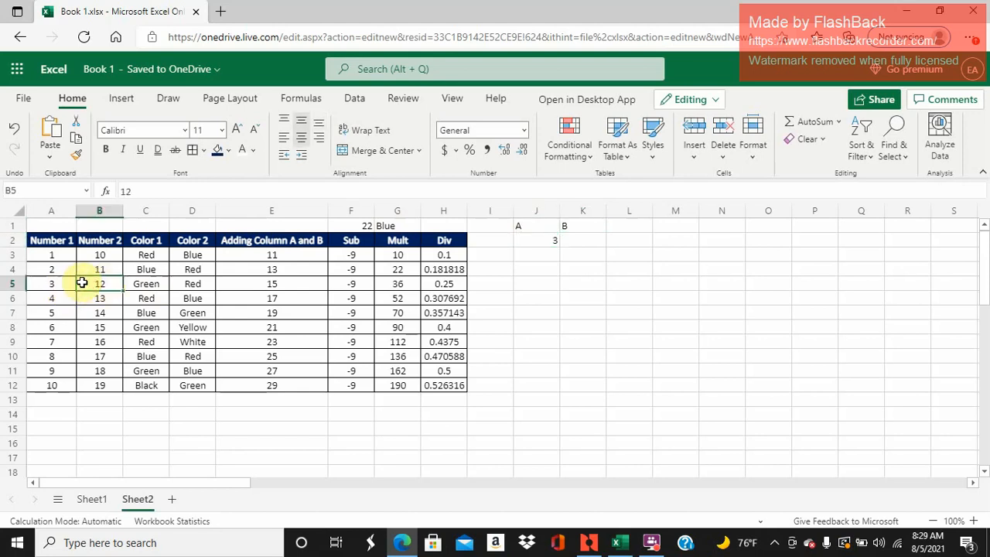
left_click(62, 282)
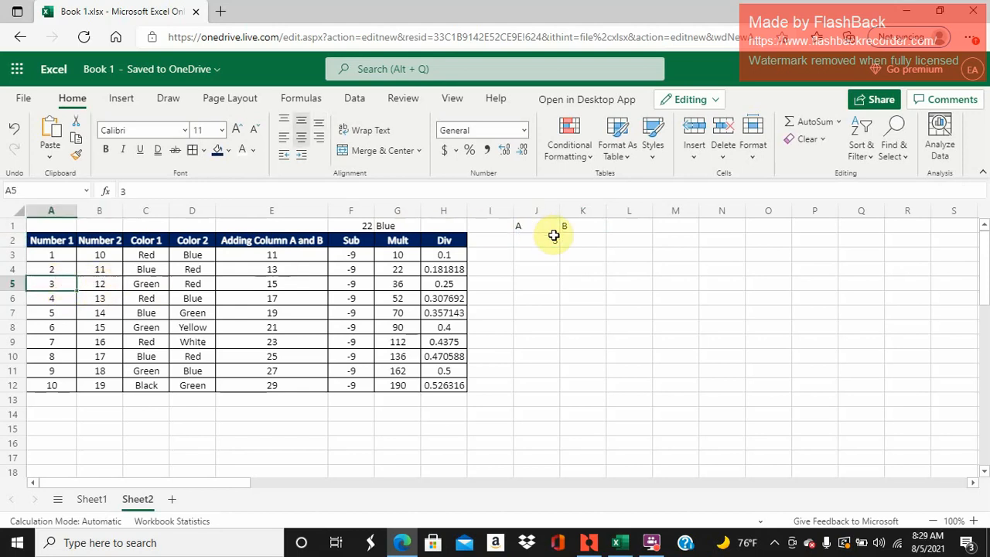
left_click(577, 239)
type("=")
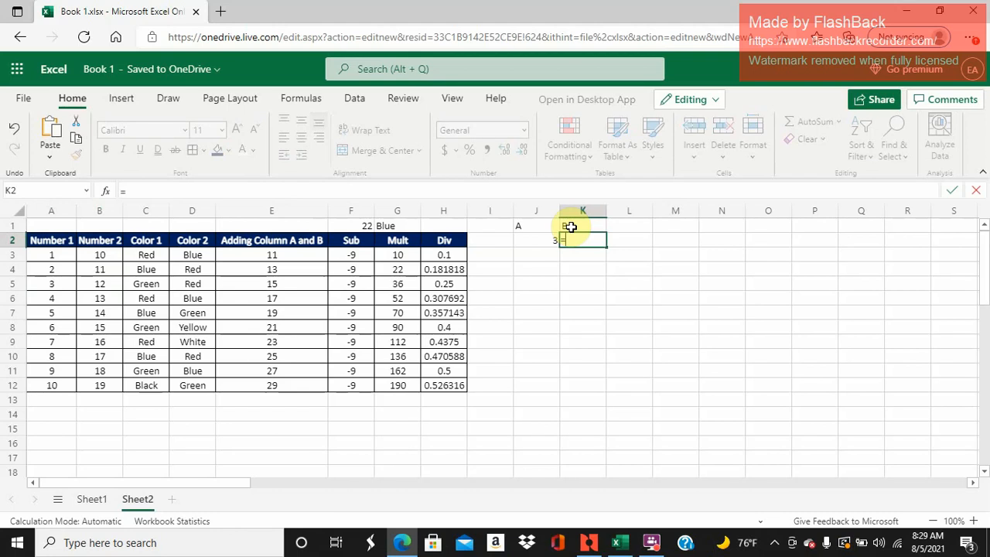
type("vlo")
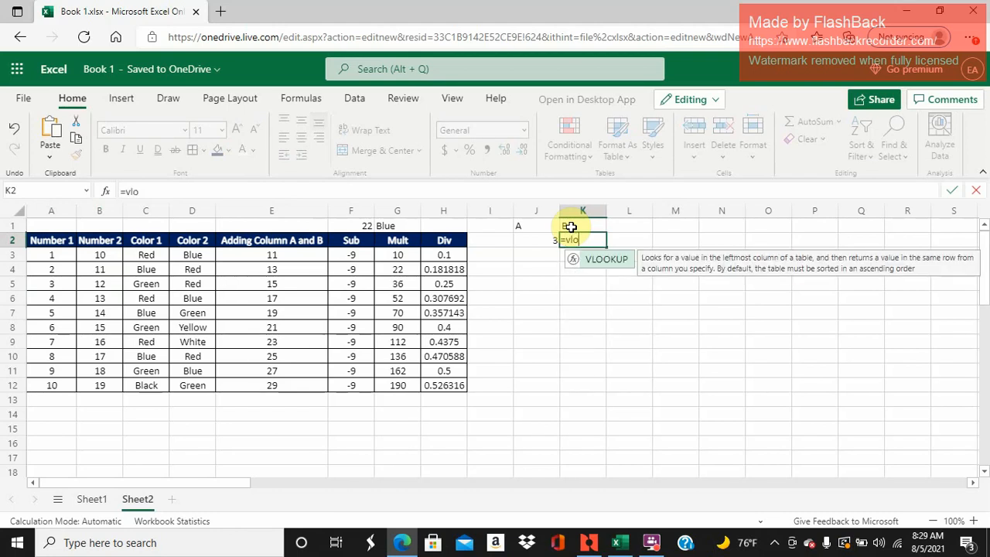
type("okup(")
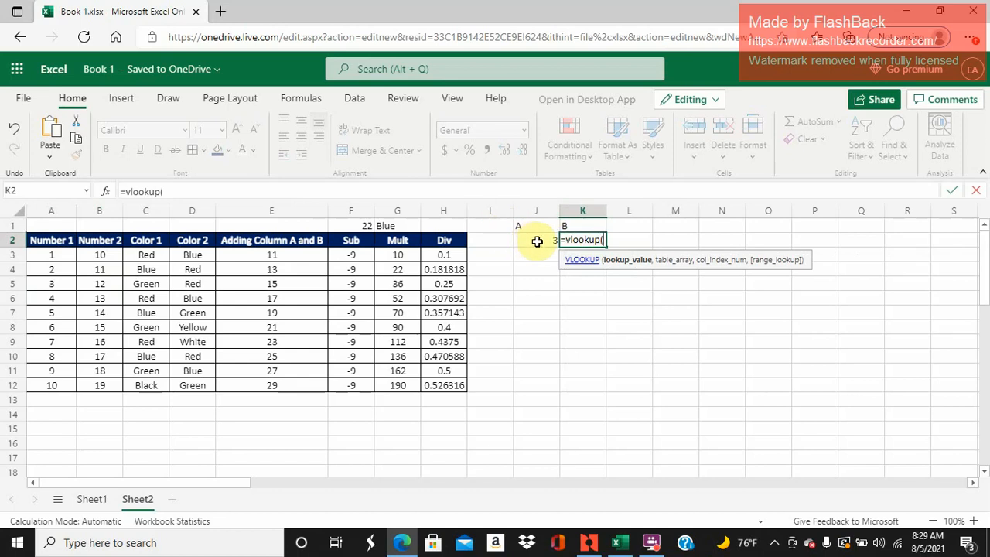
left_click(536, 241)
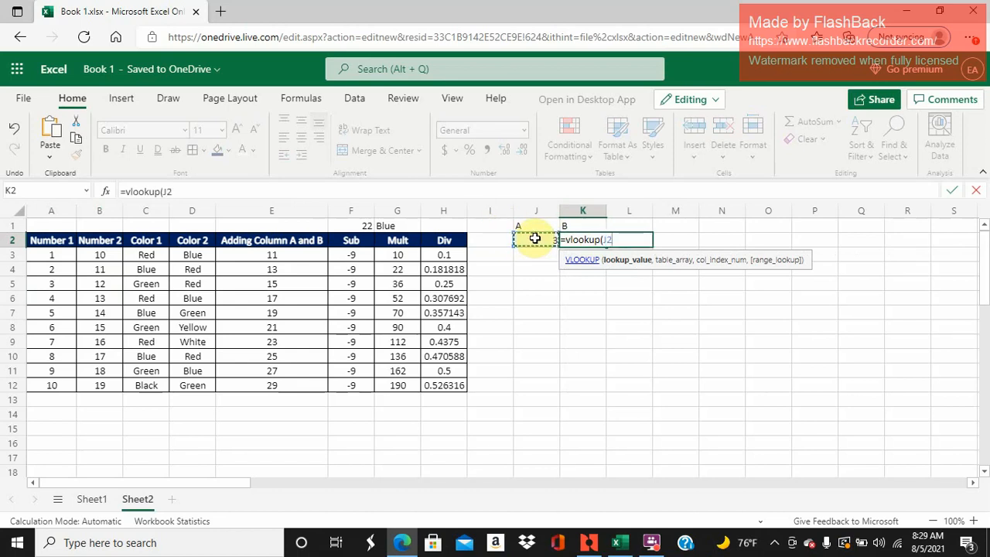
type(",")
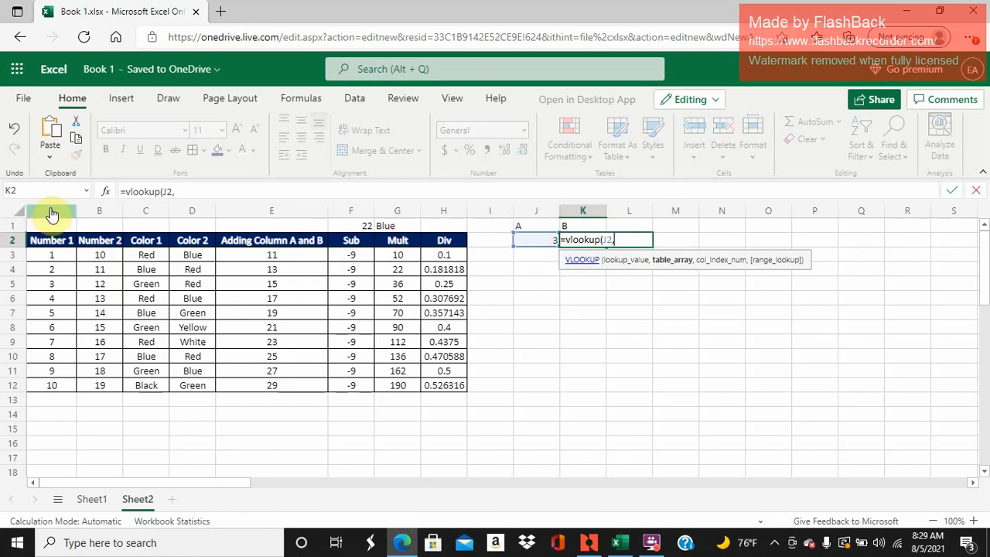
- Complete the VLOOKUP in K2 with table array A:H, column index 2 and False for an exact match
left_click_drag(52, 214, 454, 283)
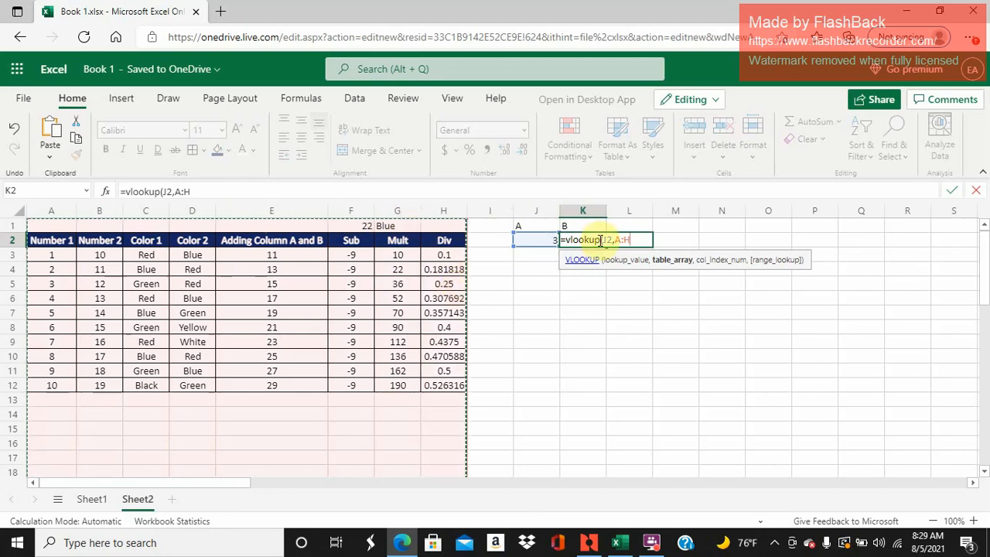
type(",")
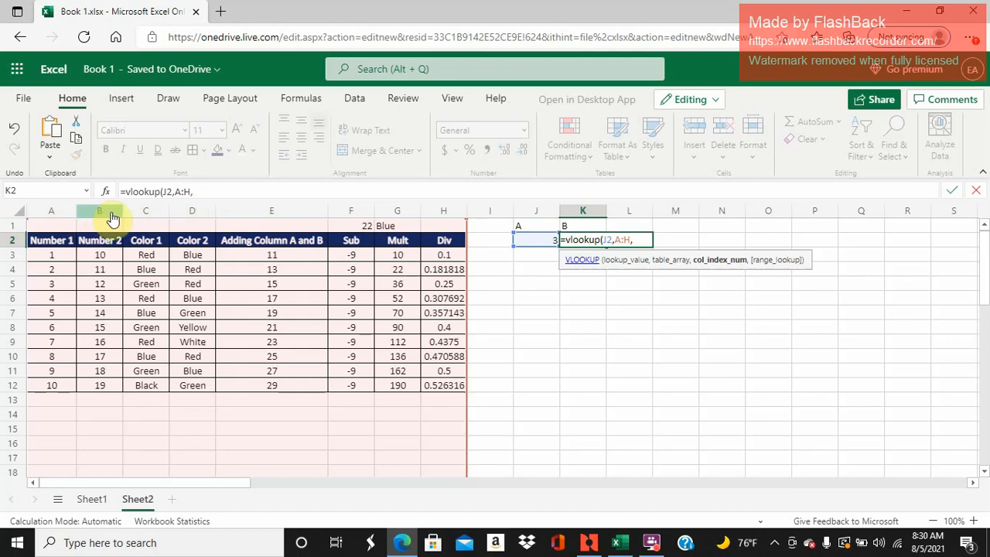
type("2,")
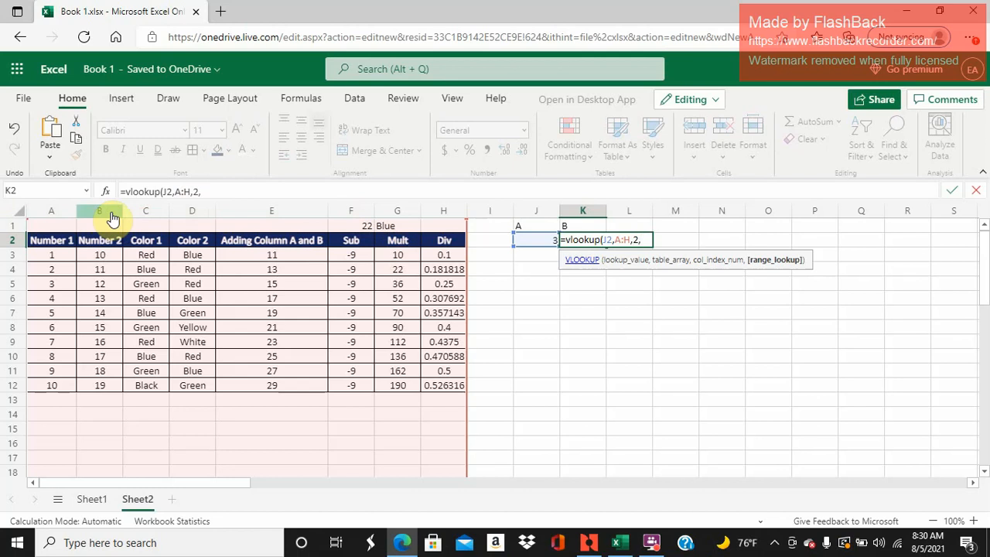
type("False")
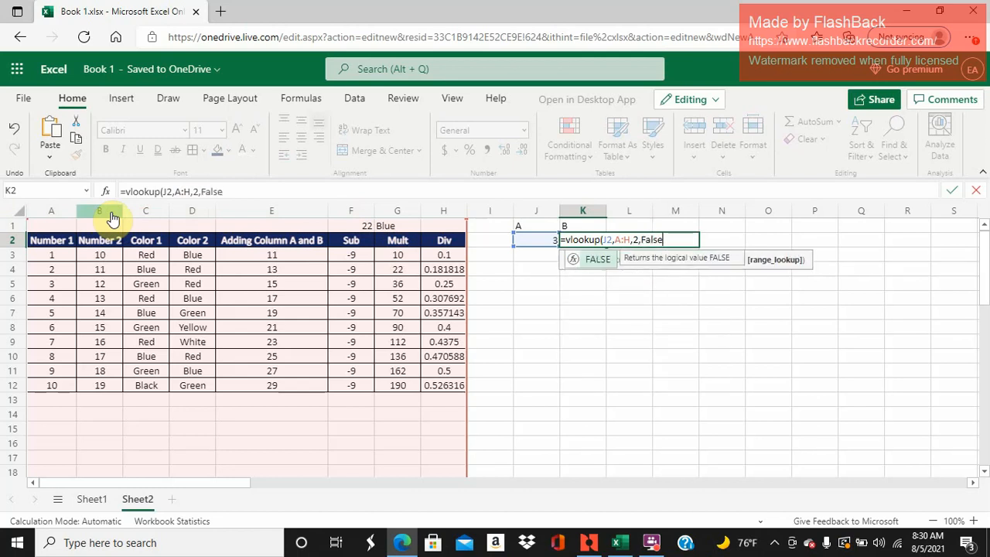
type(")")
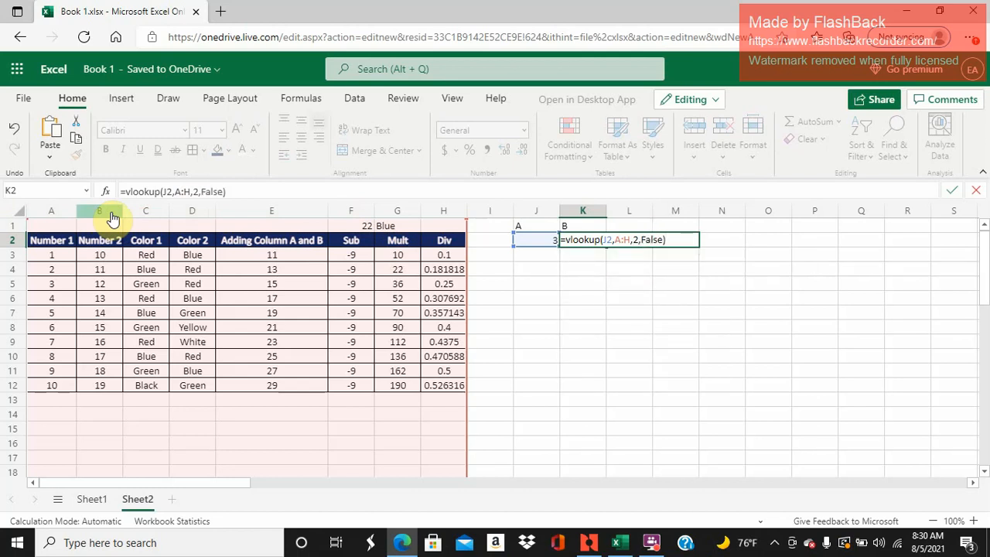
key("Return")
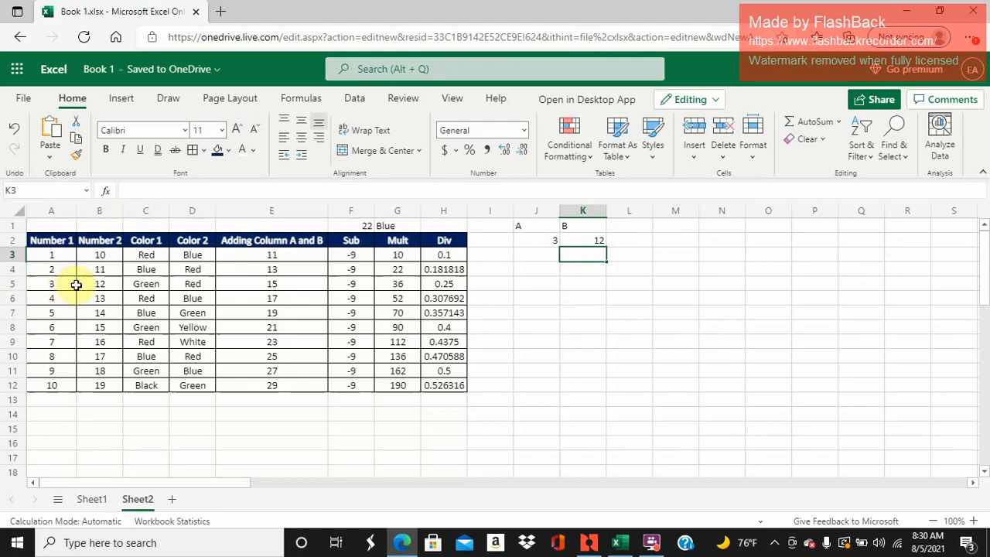
- Change the column index in K2's VLOOKUP formula to 3
left_click(579, 240)
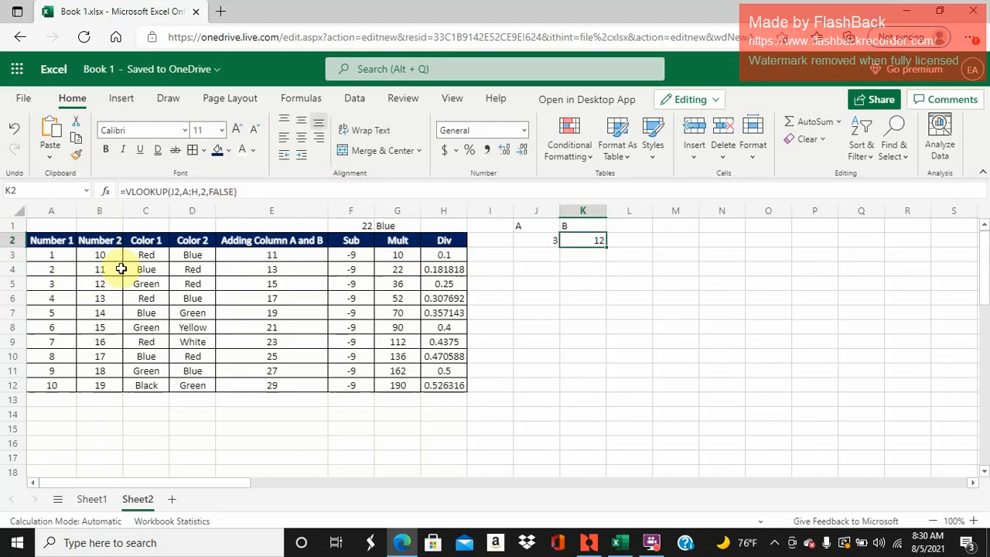
left_click(204, 193)
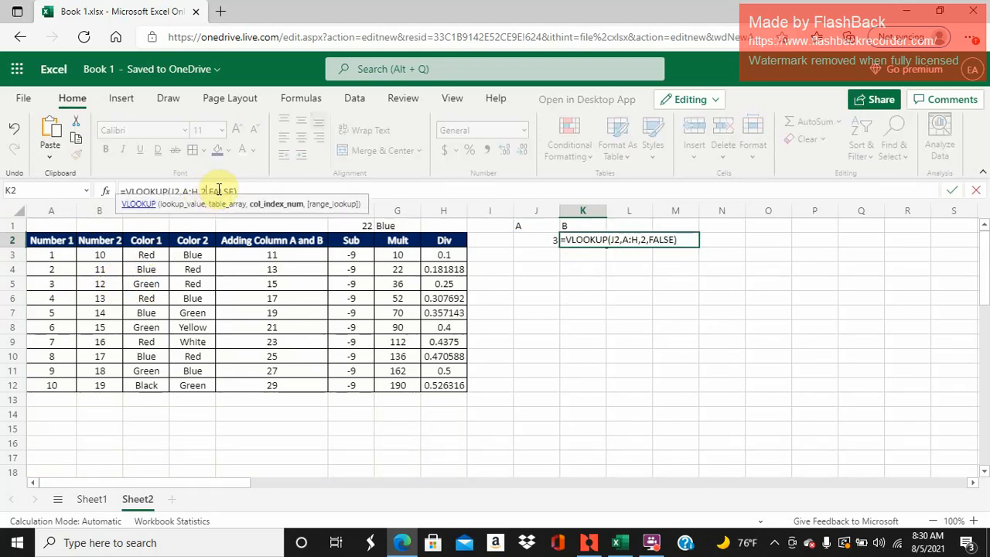
key("BackSpace")
type("3")
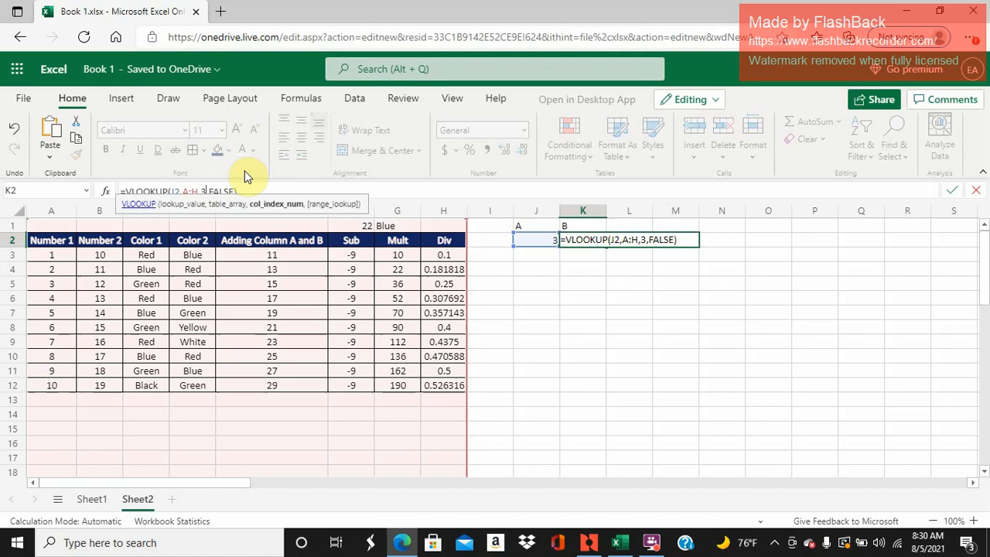
key("Return")
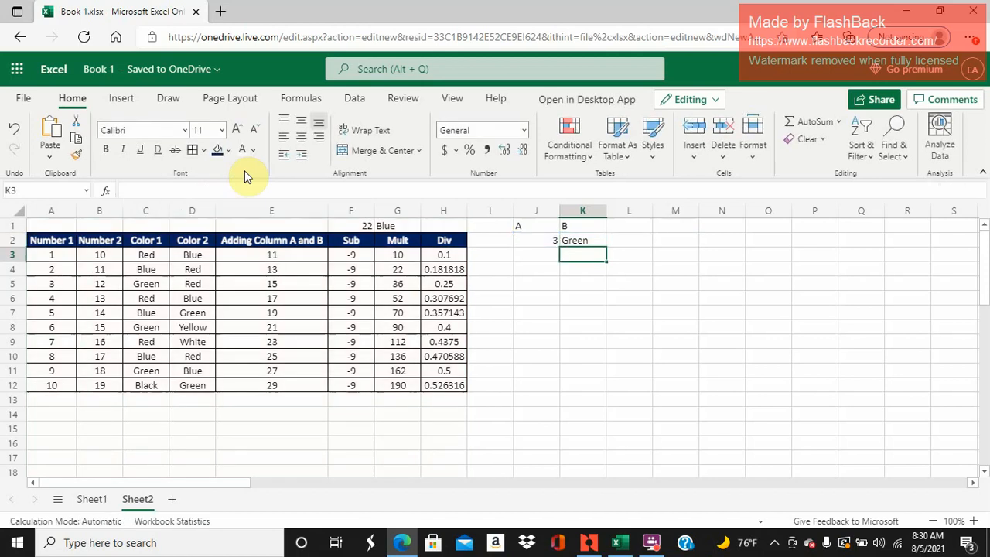
- Center the lookup cells J2:K2 and the headers J1:K1 horizontally and vertically
left_click(527, 241)
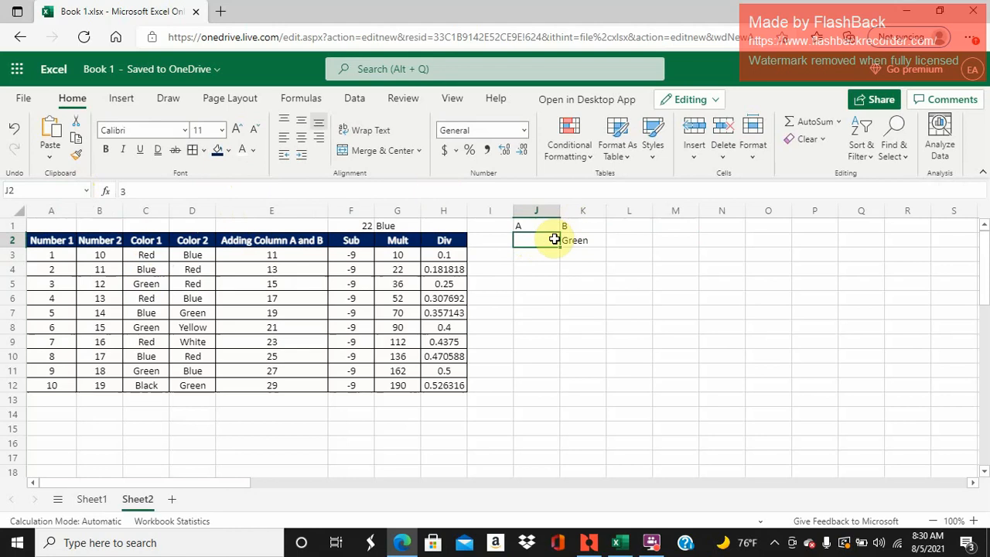
left_click(548, 240)
left_click_drag(548, 240, 570, 235)
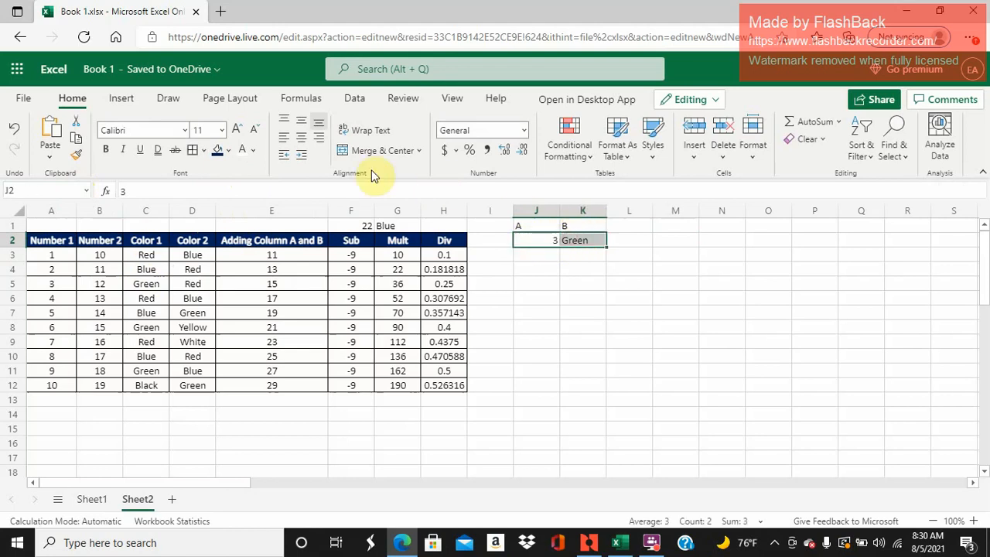
left_click(302, 138)
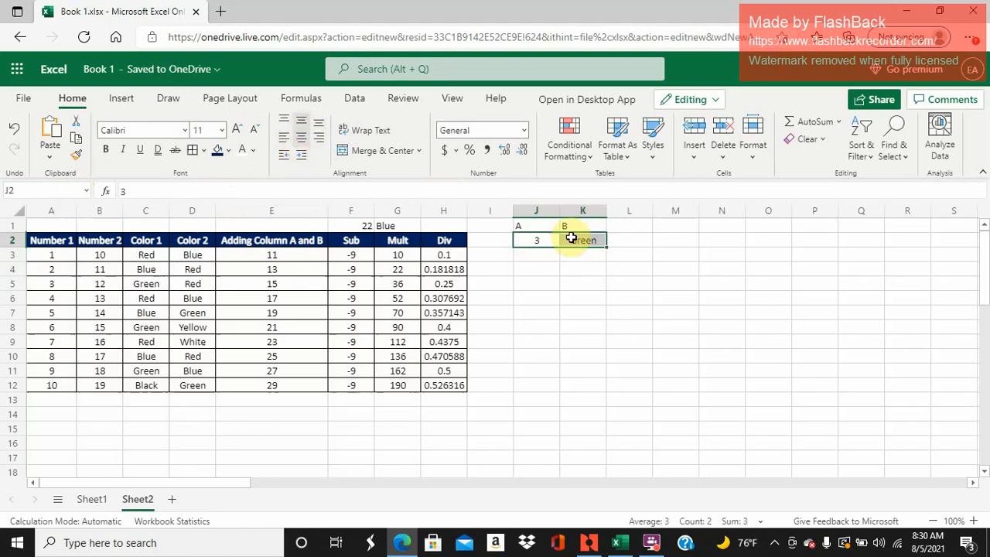
left_click_drag(570, 233, 544, 224)
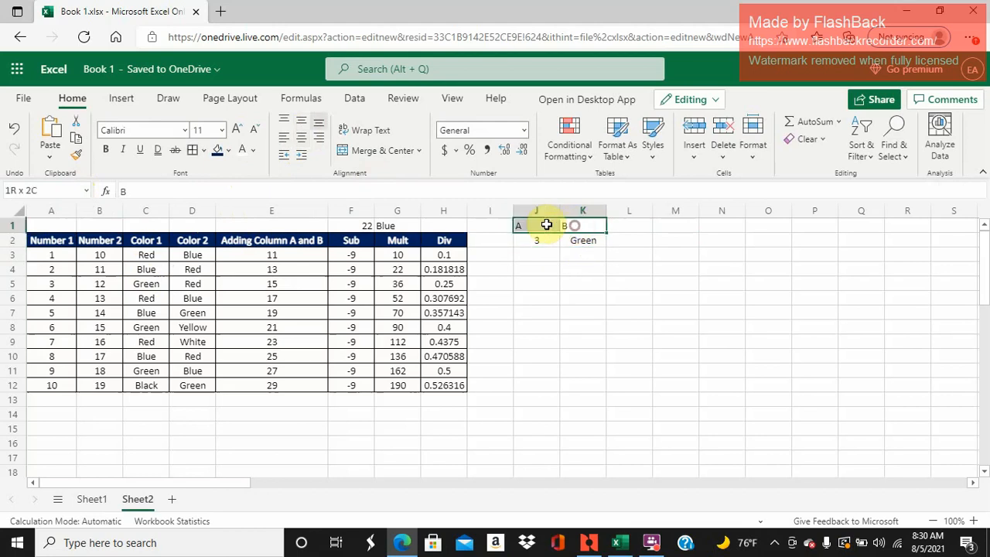
left_click(301, 138)
left_click(302, 120)
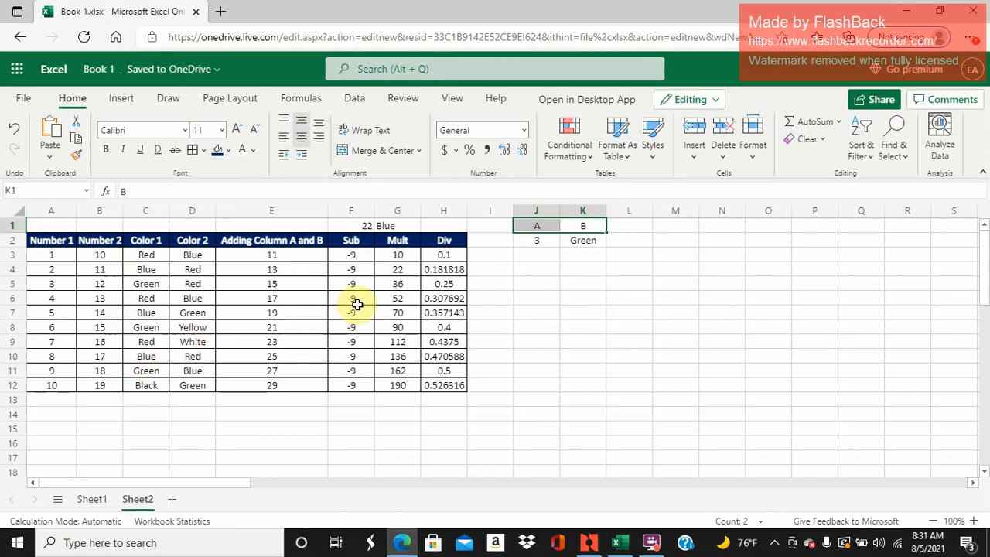
- Enter the lookup values 1, 5, 7, 3, 4, 6, 7, 9 and 12 in cells J3 to J11
left_click(551, 253)
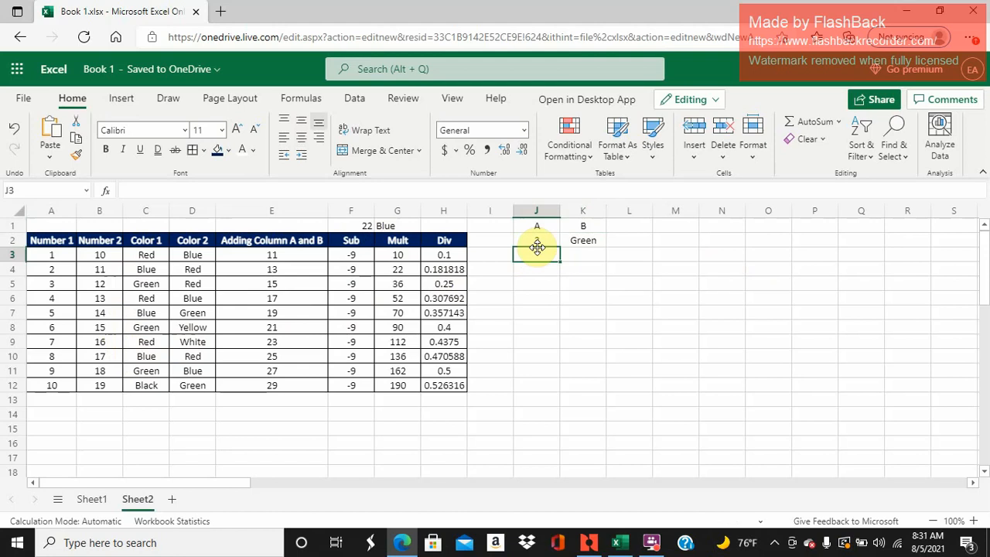
type("1")
key("Return")
type("5")
key("Return")
type("7")
key("Return")
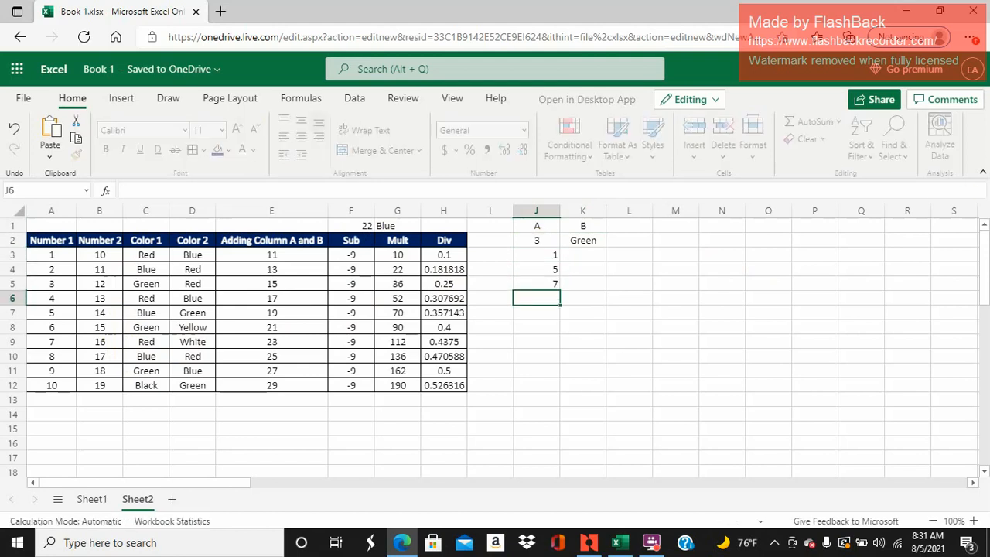
type("3")
key("Return")
type("4")
key("Return")
type("6")
key("Return")
type("7")
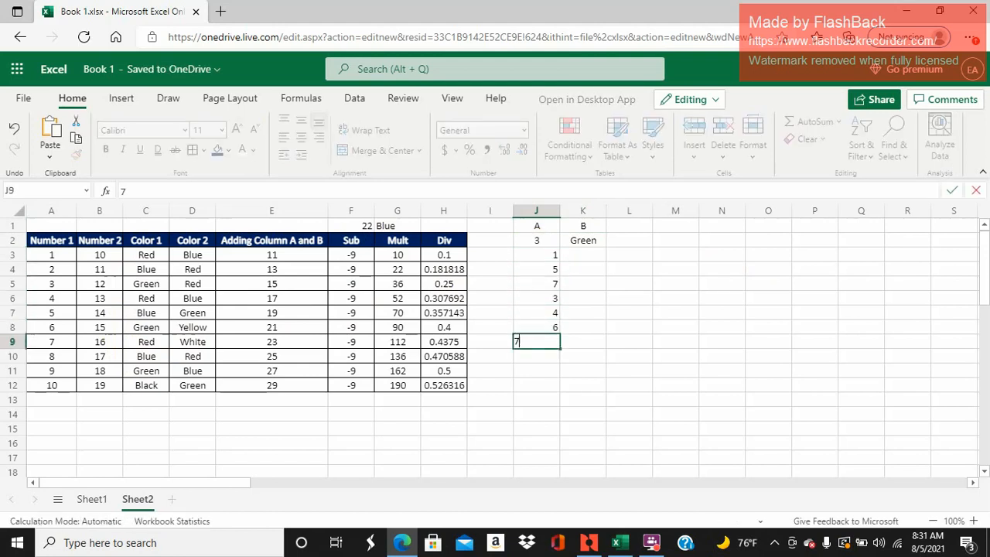
type("6")
key("BackSpace")
key("Return")
type("9")
key("Return")
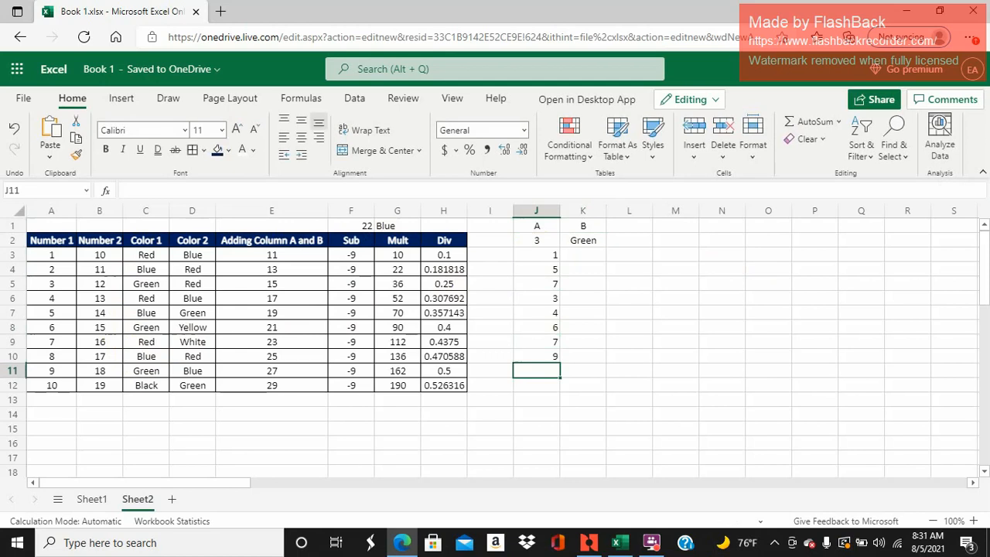
type("12")
key("Return")
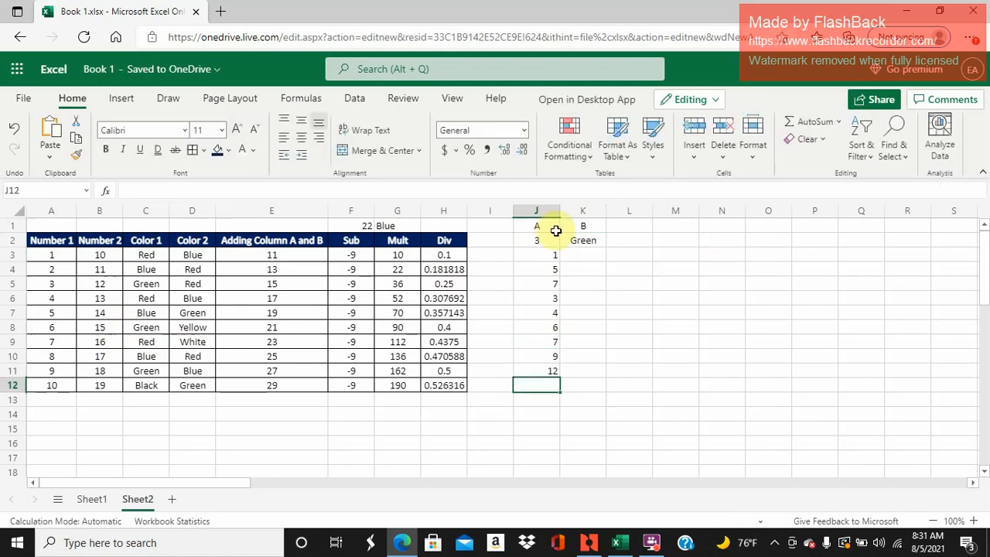
- Fill the VLOOKUP formula from K2 down to K11 and check the lookup value in J11
left_click(575, 239)
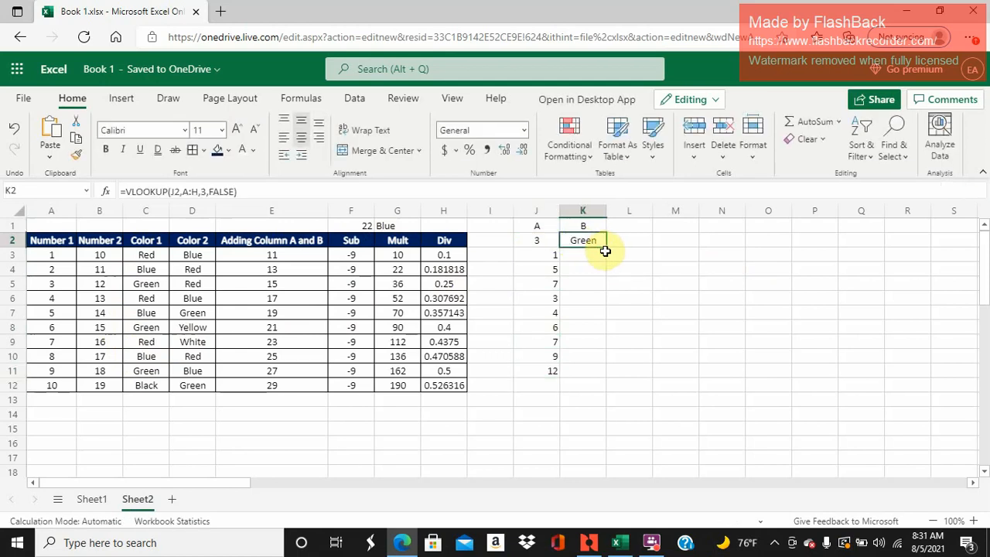
double_click(606, 248)
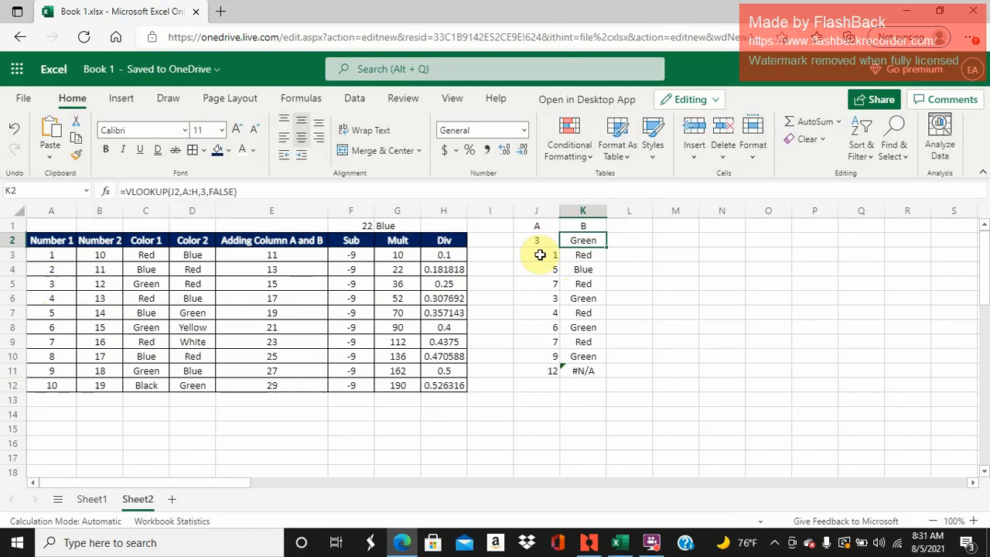
left_click(551, 369)
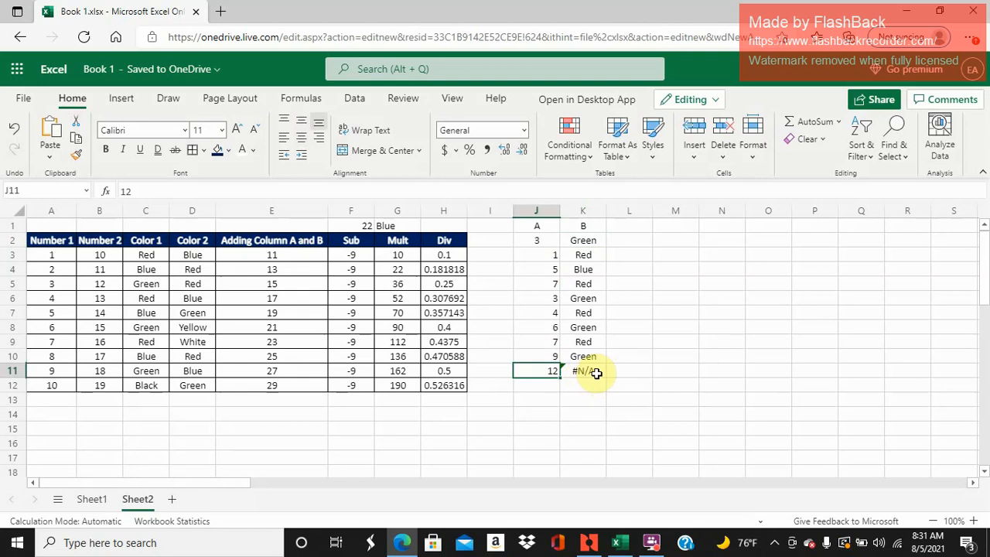
- Center the lookup values in J2:J11 horizontally and vertically
left_click(597, 373)
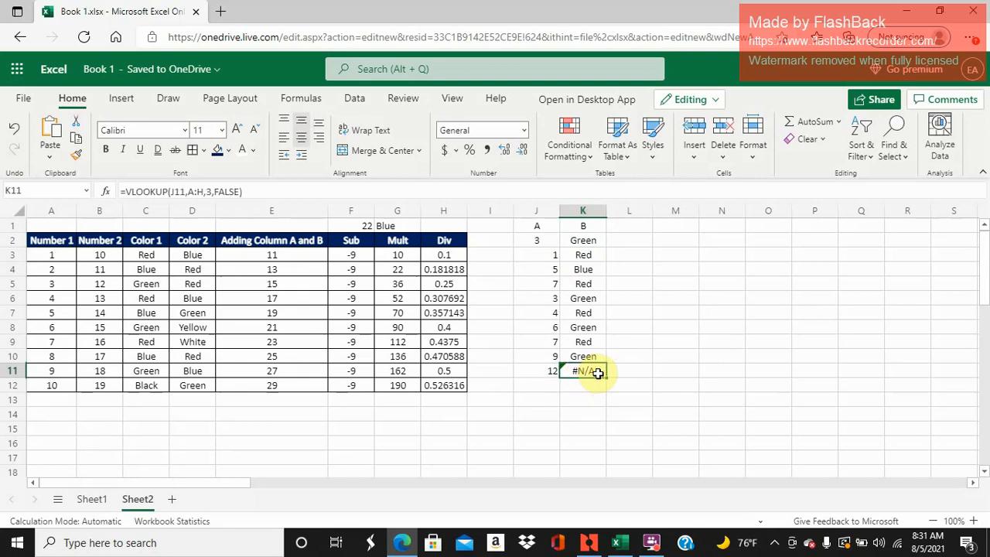
left_click(537, 372)
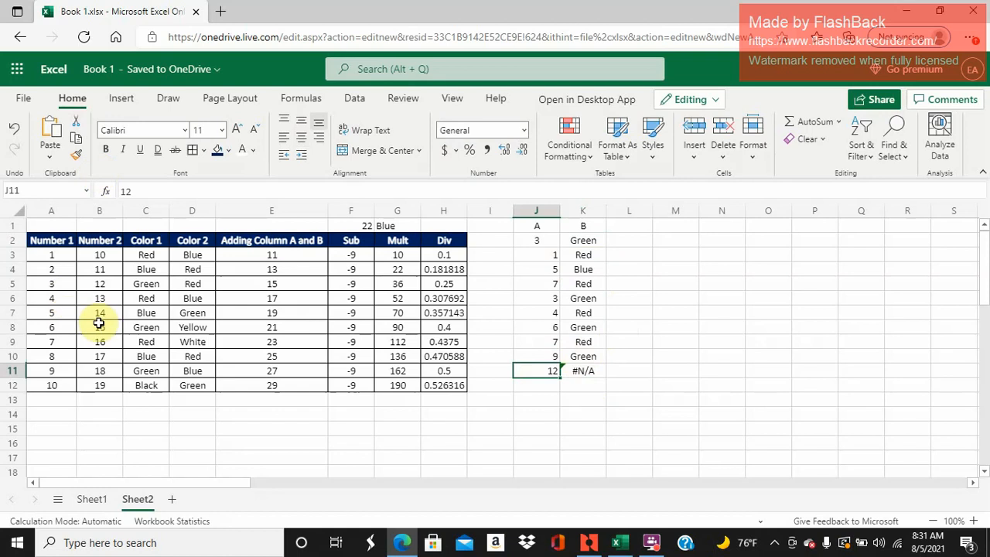
left_click_drag(529, 244, 554, 371)
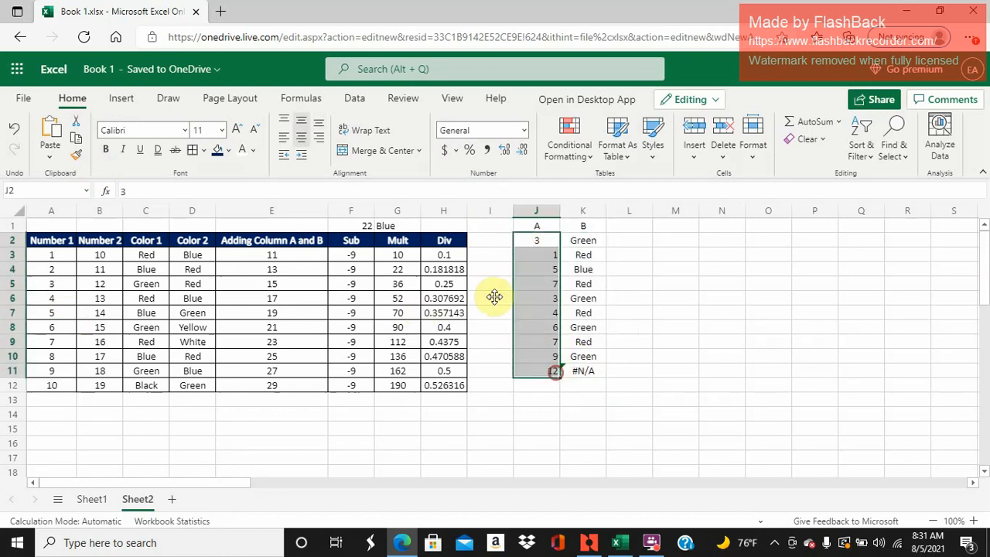
left_click(301, 137)
left_click(306, 122)
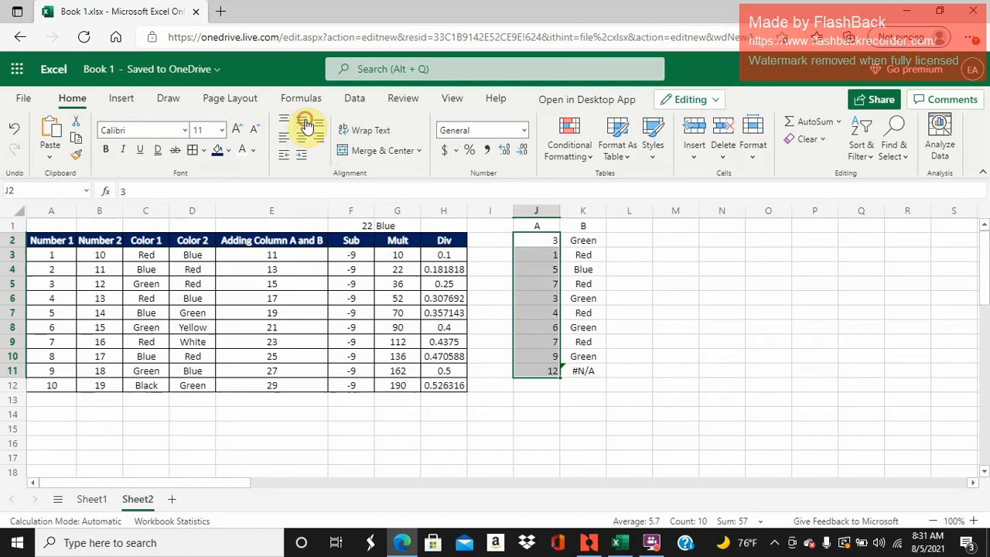
left_click(301, 137)
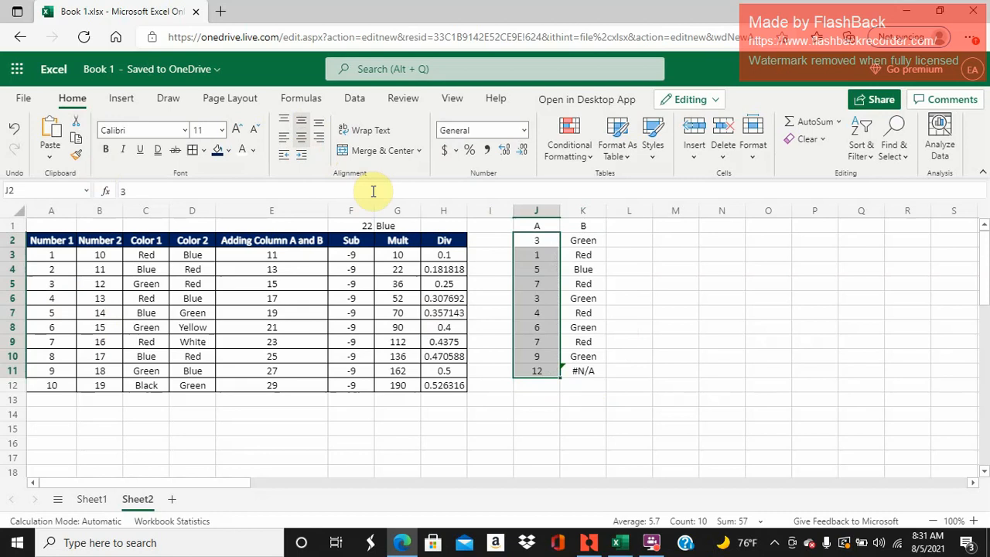
left_click(616, 327)
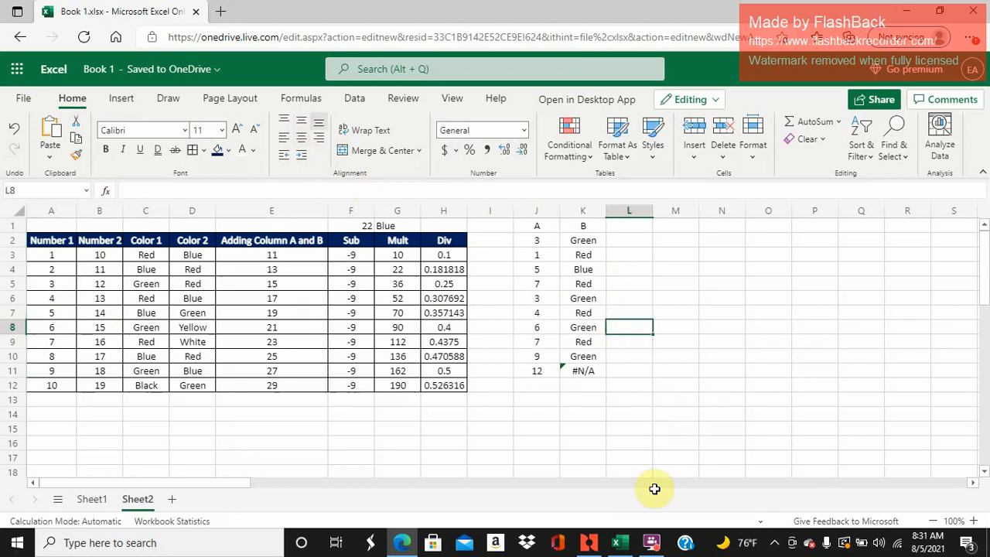
- Start an IF formula in M3 with the logical test A3=J3
left_click(652, 542)
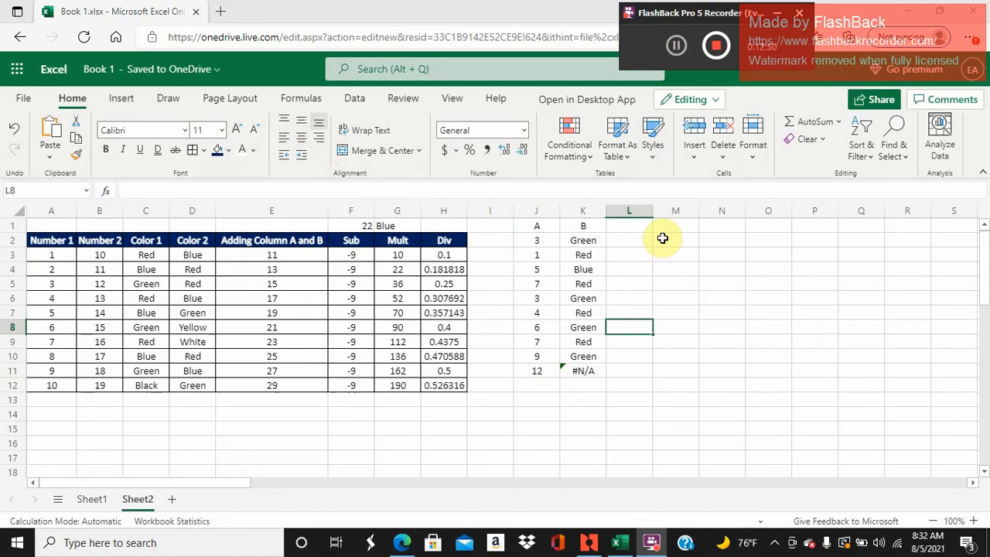
left_click(663, 239)
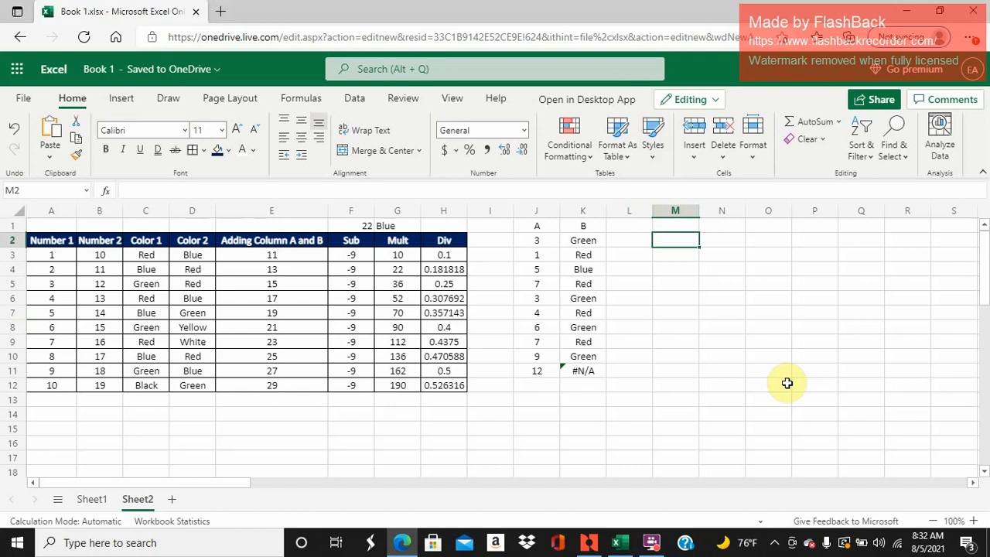
key("Down")
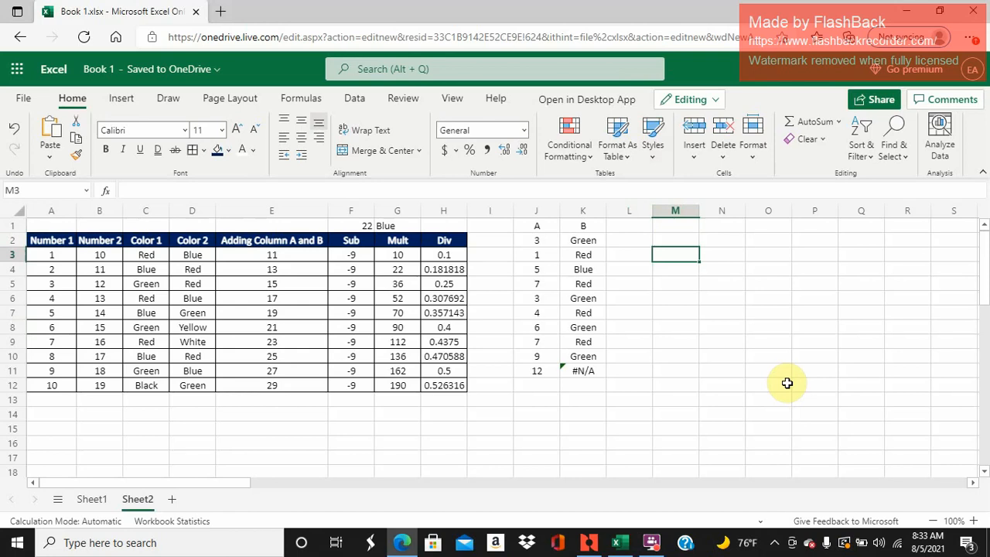
type("=if")
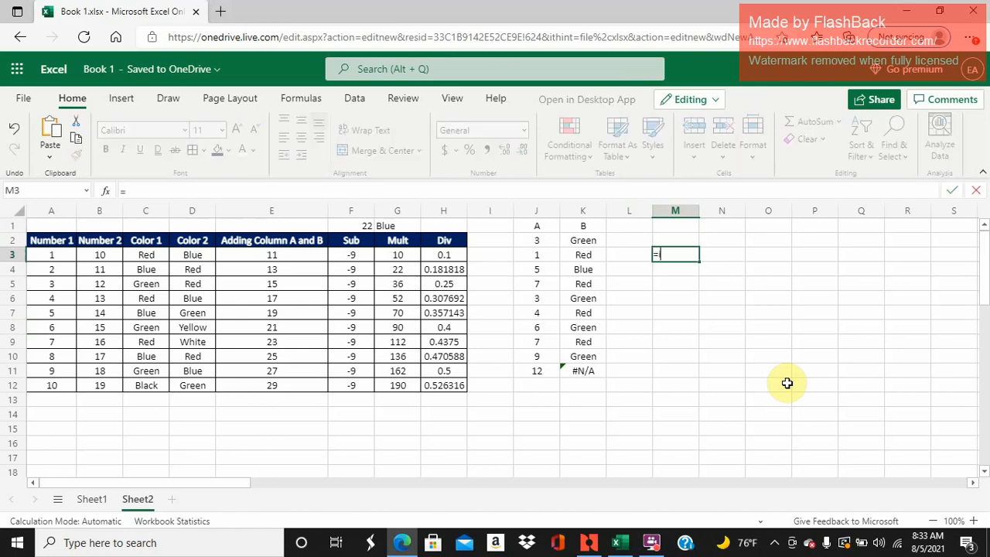
type("(")
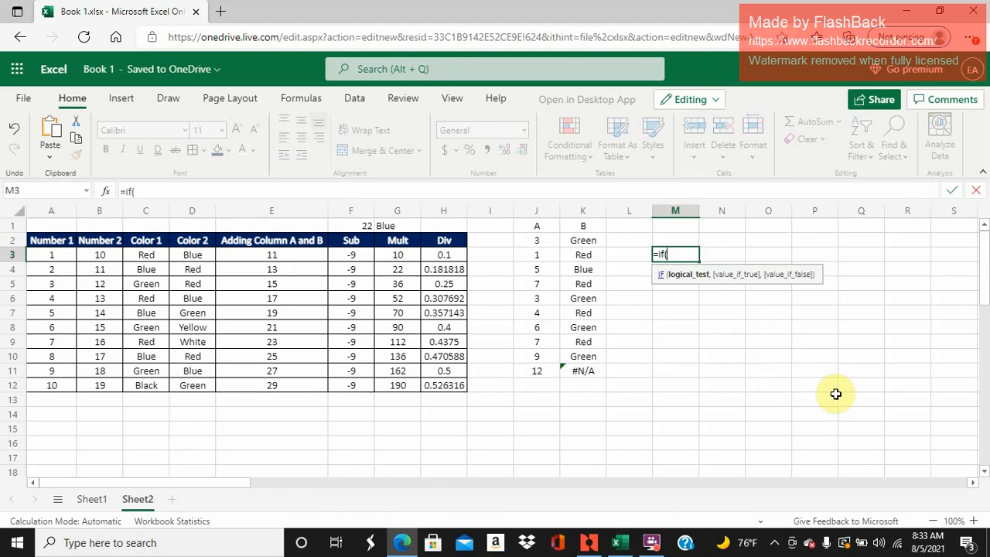
left_click(69, 254)
type("=")
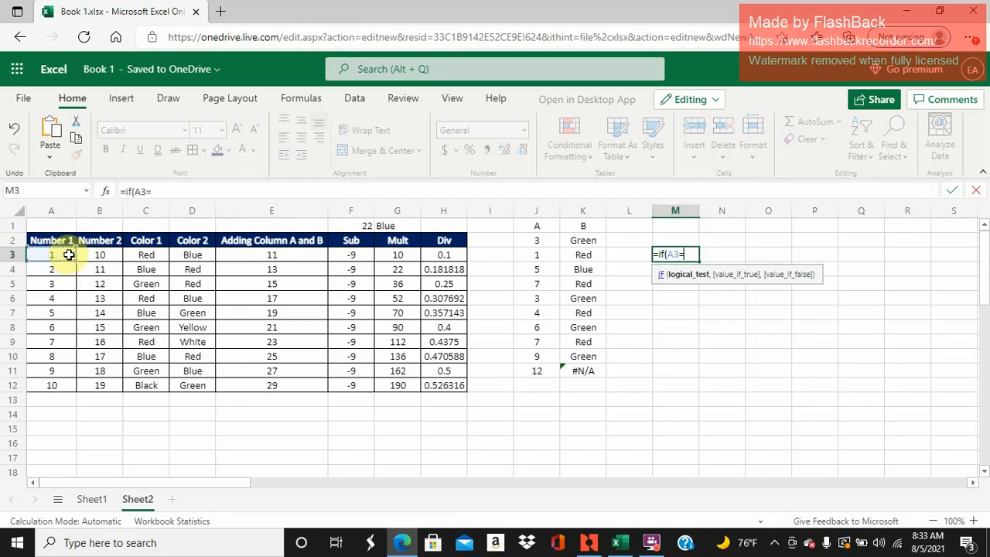
left_click(546, 254)
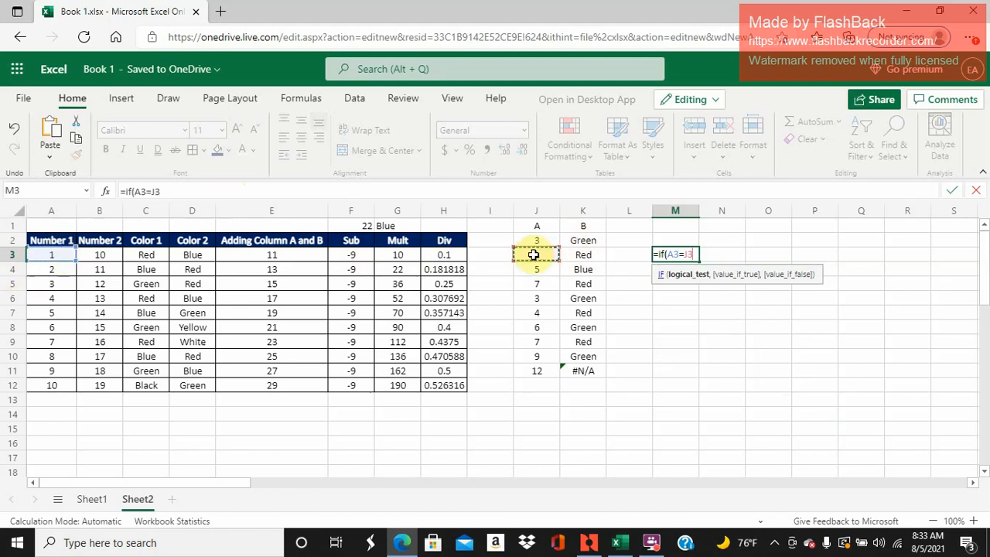
- Complete M3's IF formula with K3 as the value if true and "No" as the value if false
left_click(340, 190)
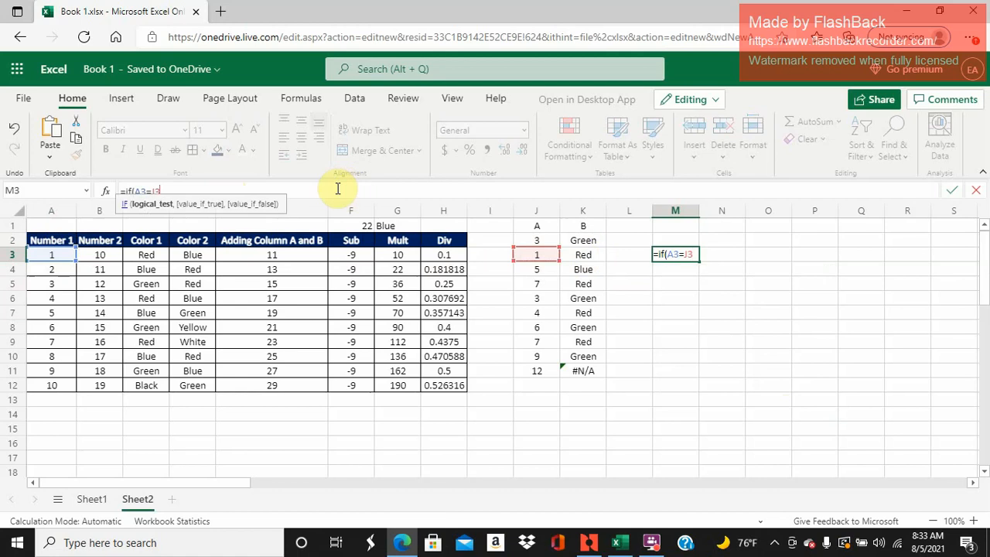
type(",")
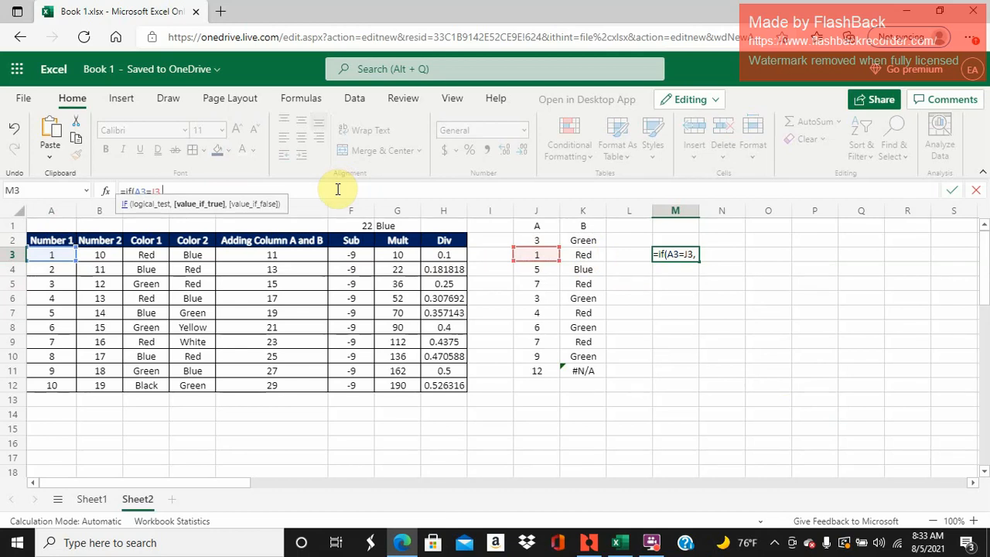
type("K3")
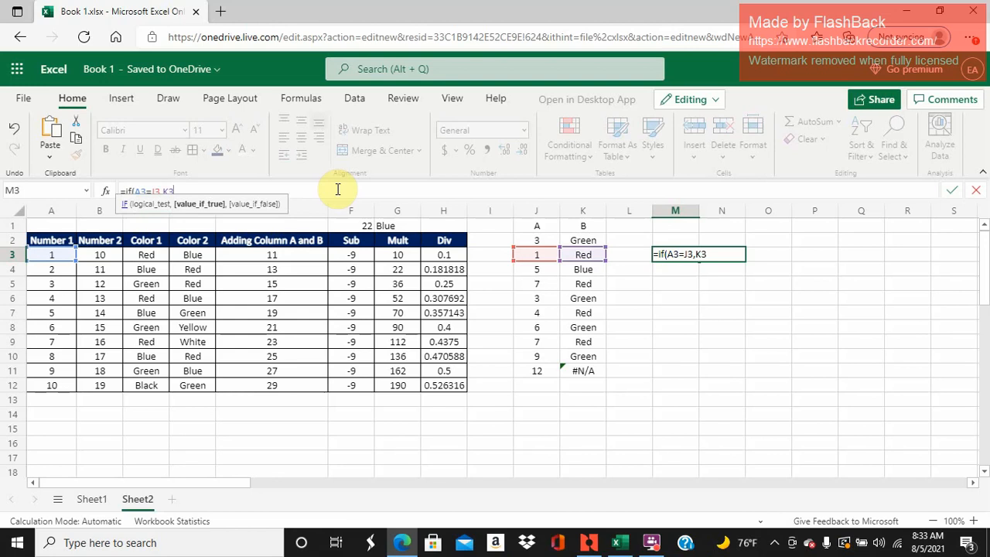
type(",")
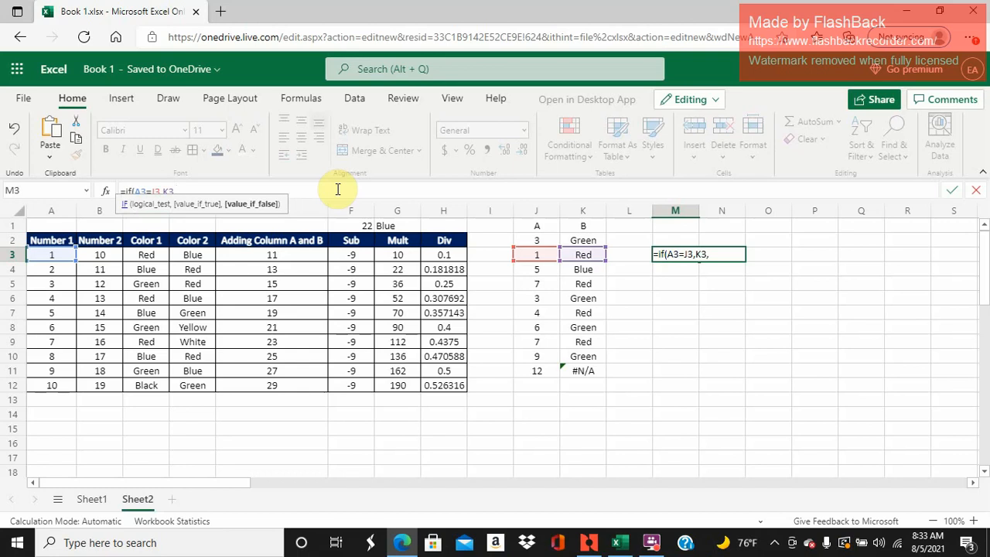
type("\"No\")")
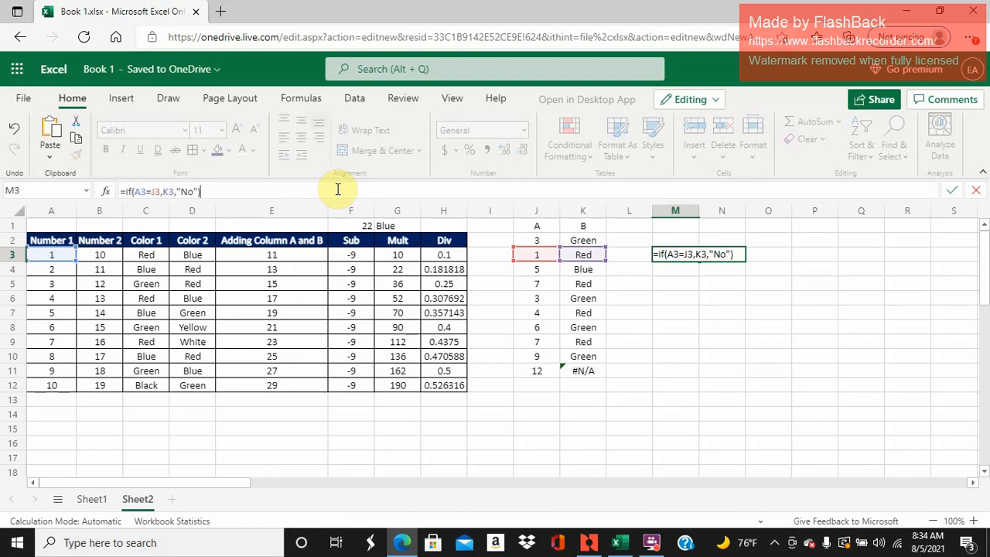
key("Return")
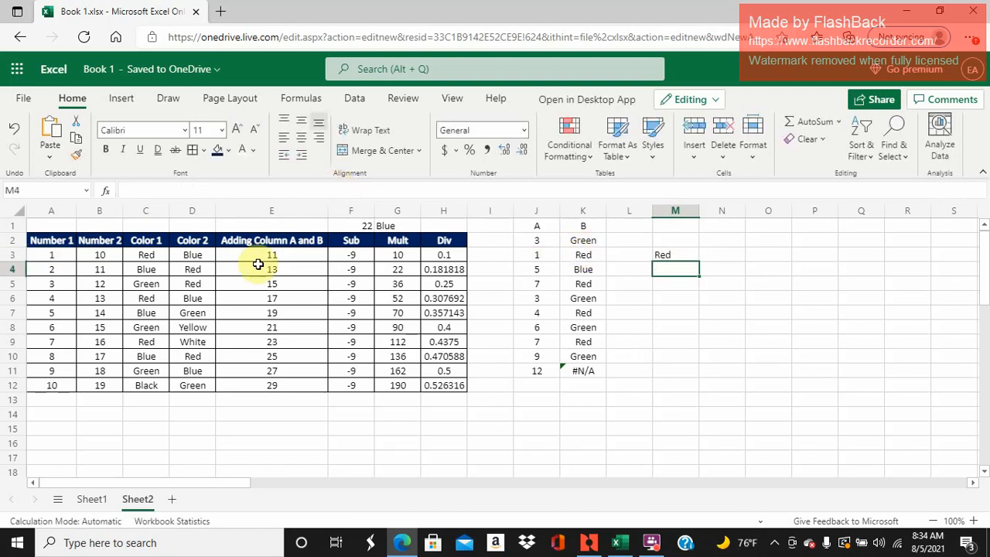
- Check the cells that M3's IF formula compares and fill the formula down to M11
left_click(67, 260)
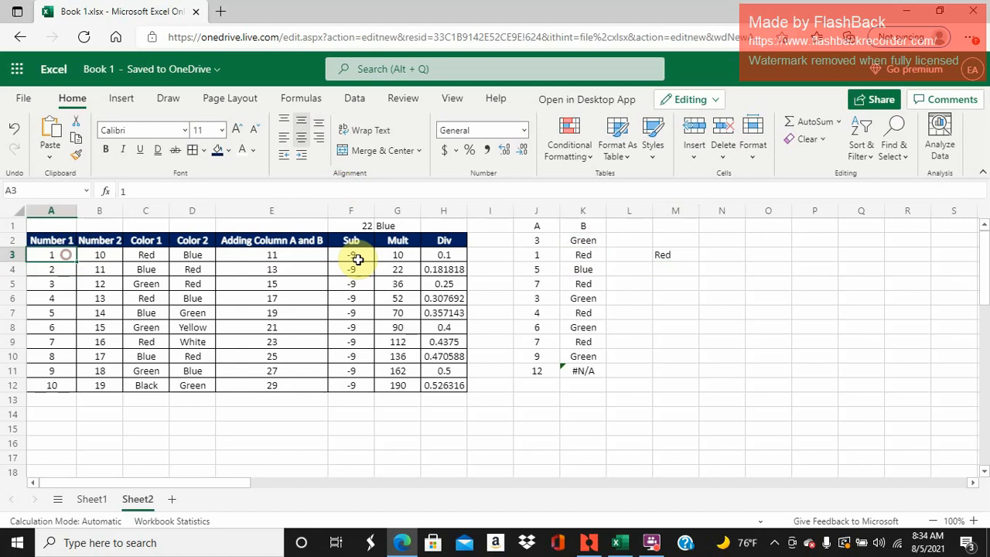
left_click(537, 256)
left_click(581, 257)
left_click(665, 255)
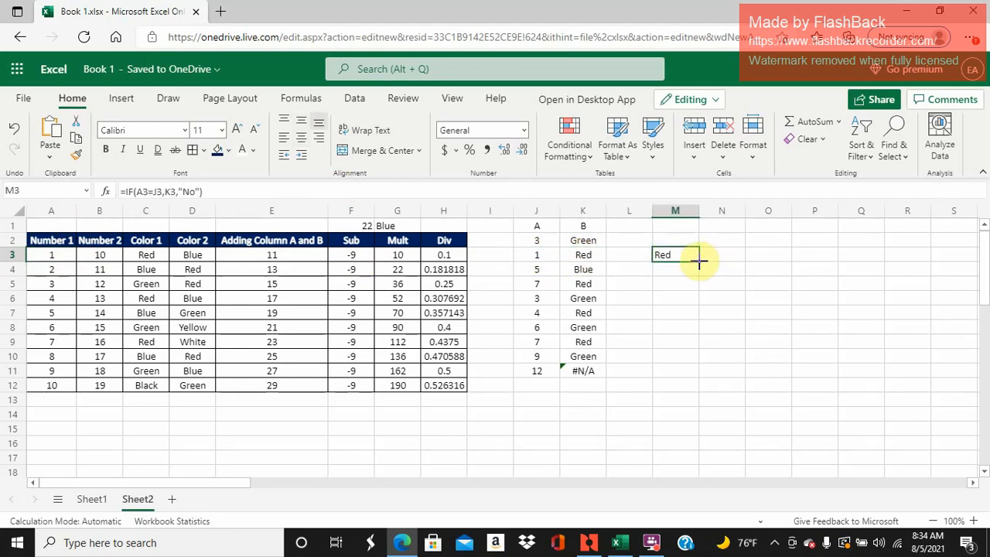
left_click(66, 270)
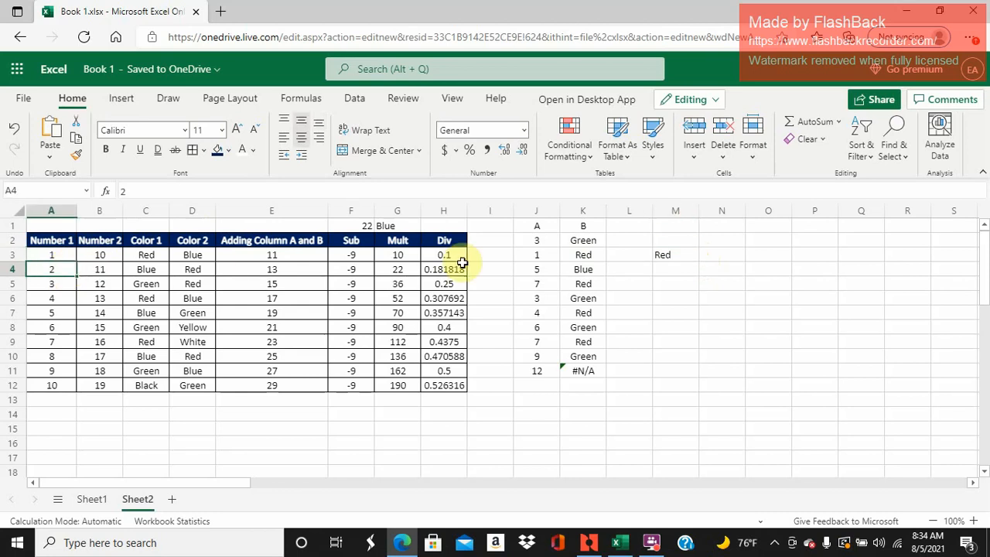
left_click(658, 255)
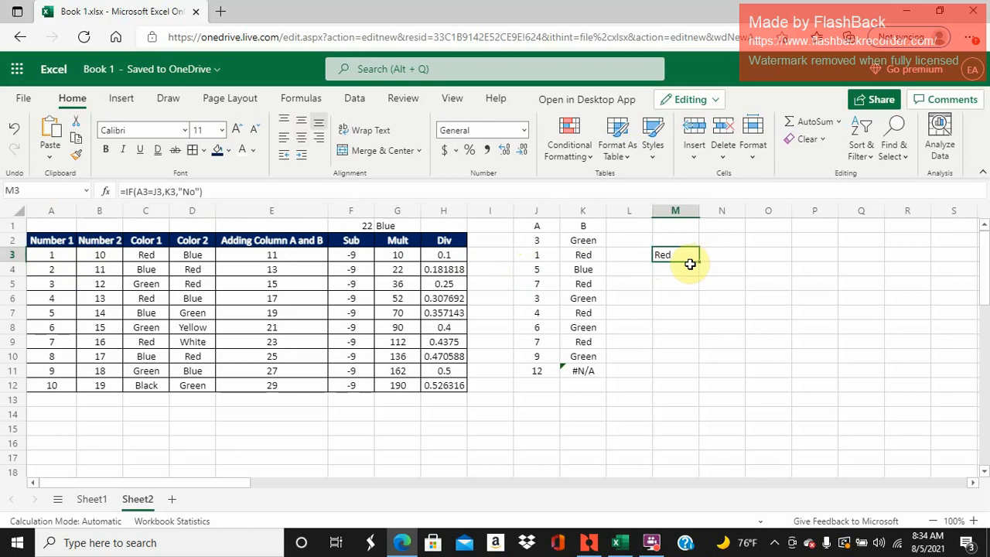
left_click_drag(698, 262, 703, 271)
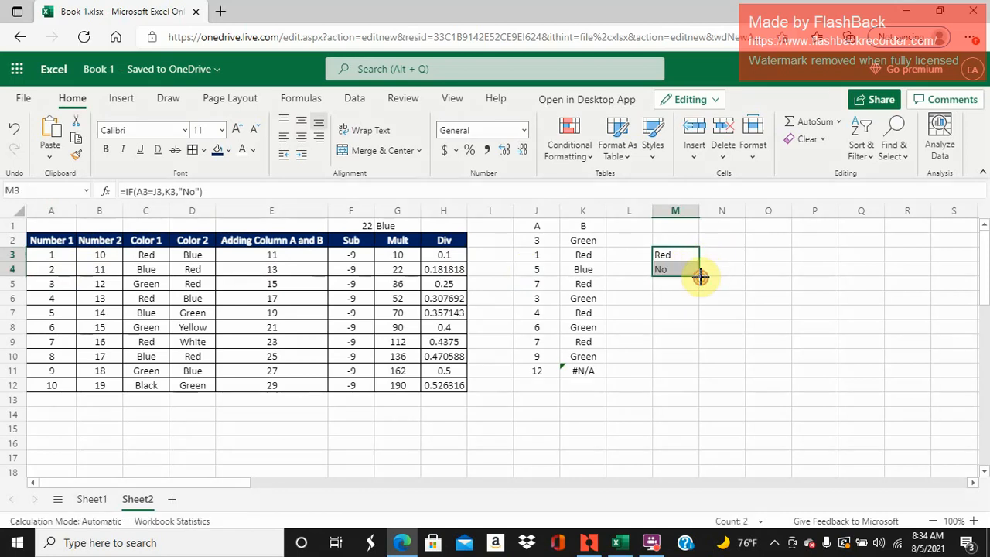
left_click_drag(700, 275, 699, 366)
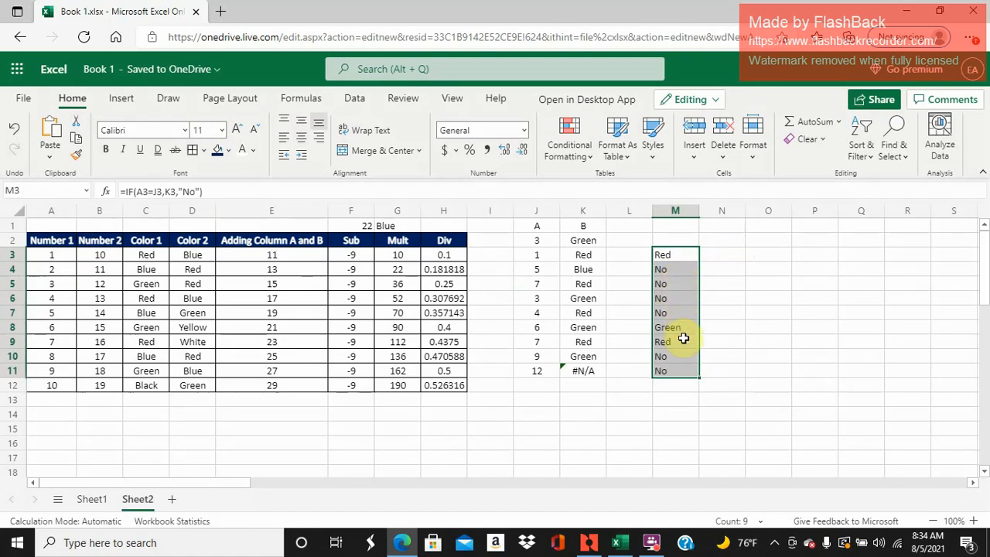
left_click(632, 267)
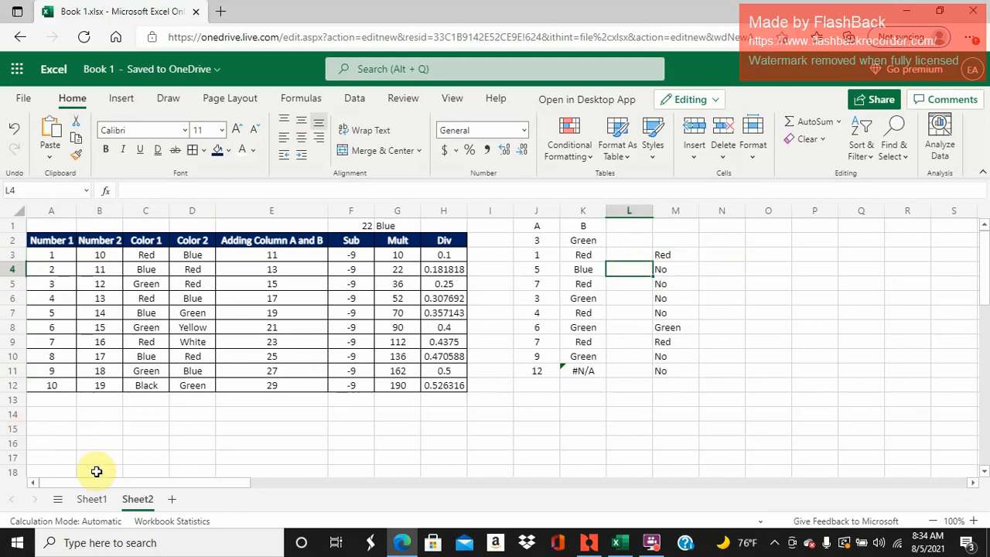
- Enter =COUNTIFS(A:A,"6") in N3 to count the cells in column A that equal 6
left_click(652, 543)
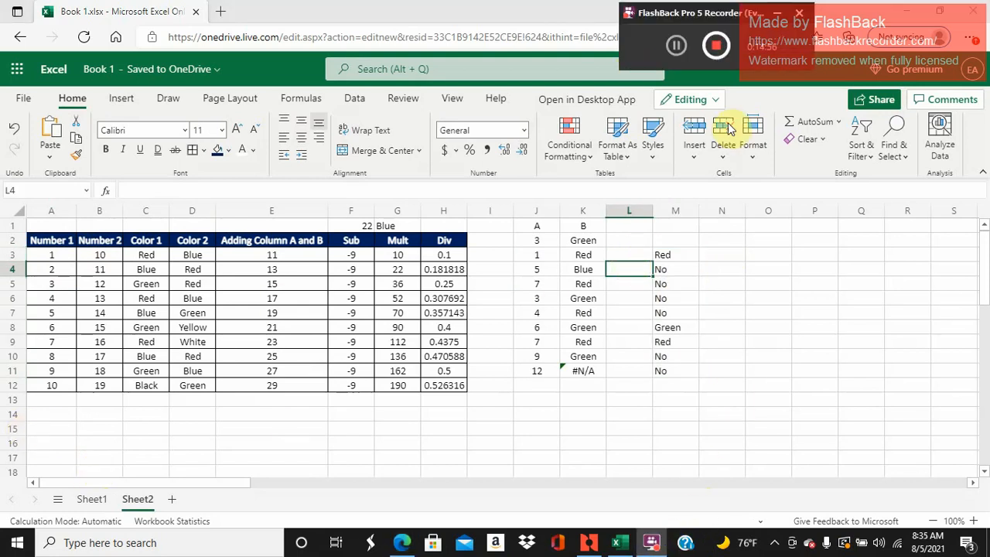
left_click(720, 265)
left_click(733, 250)
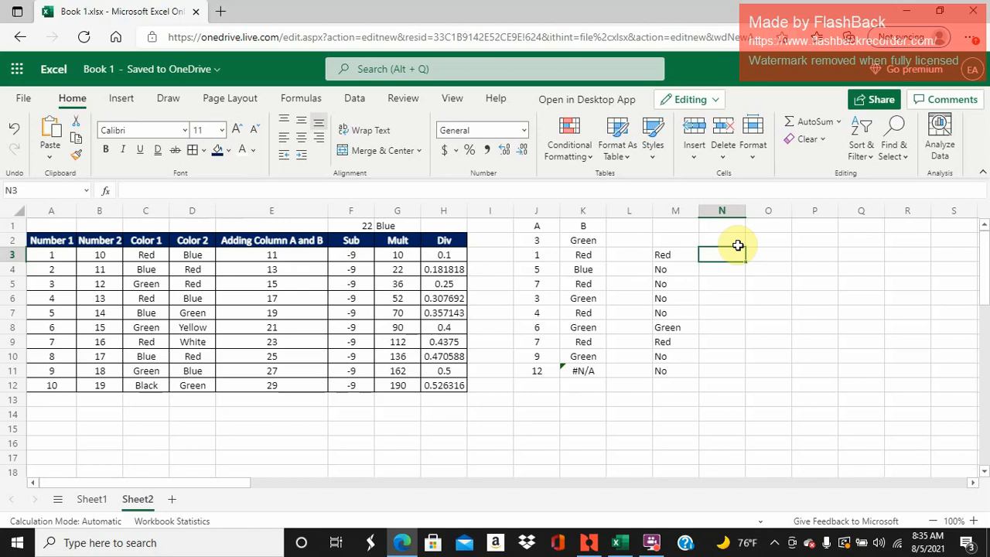
type("=countifs")
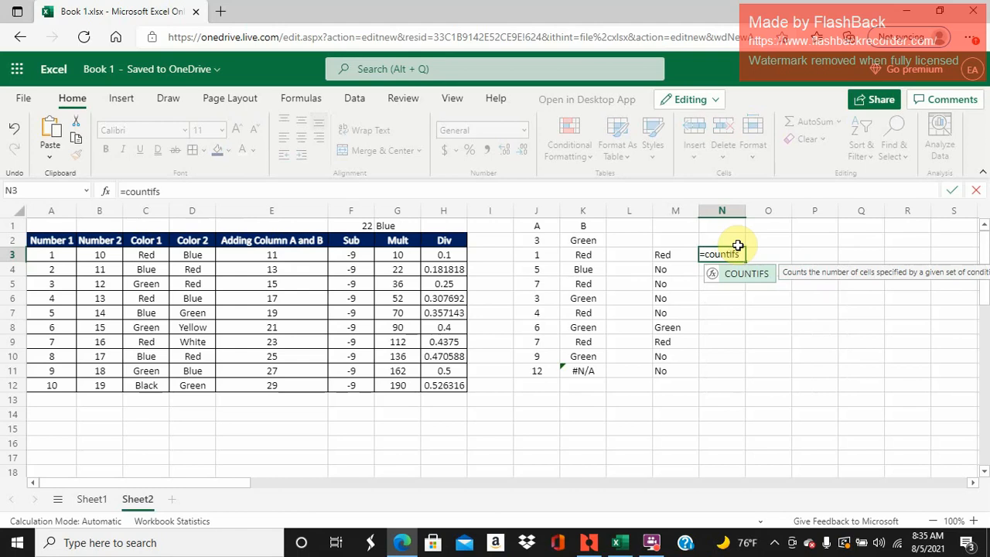
type("(")
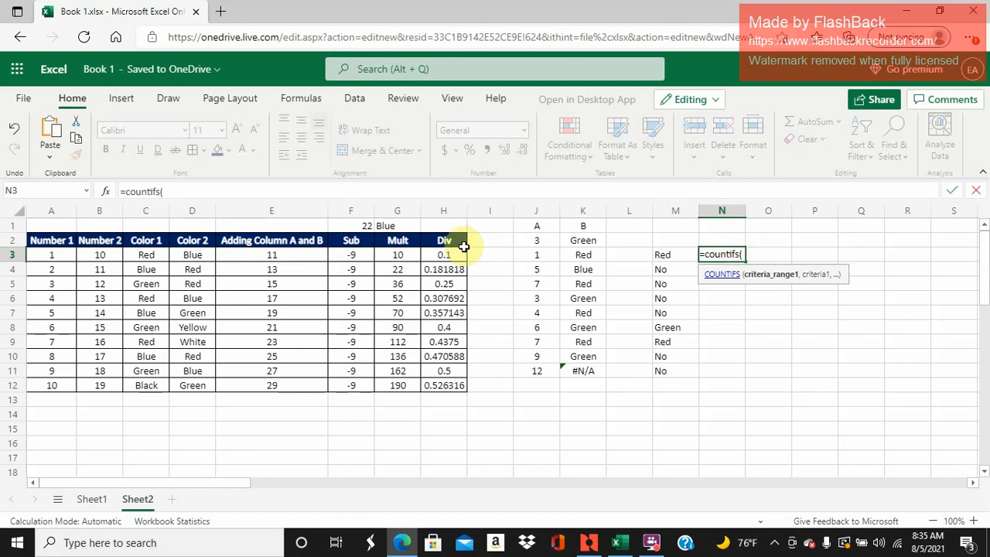
left_click(63, 217)
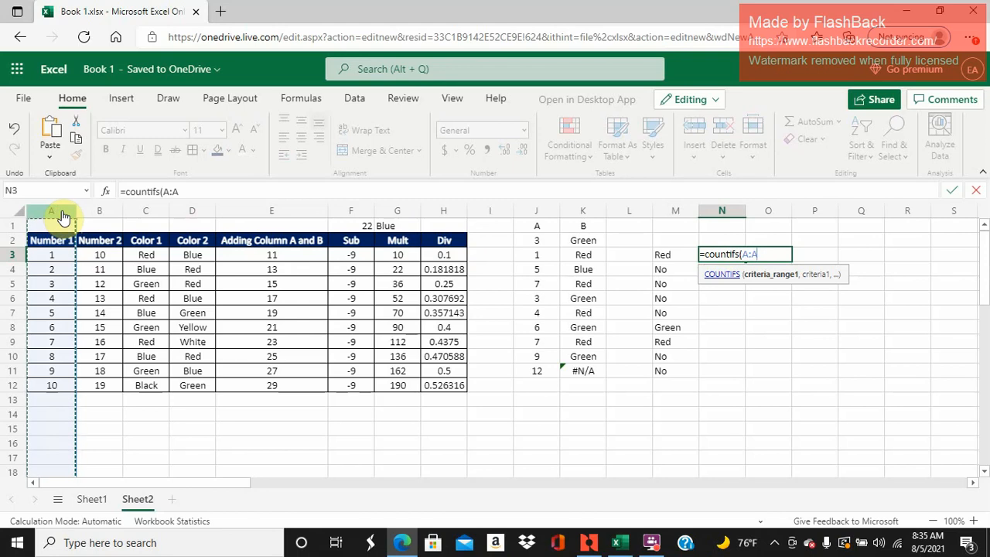
type(",")
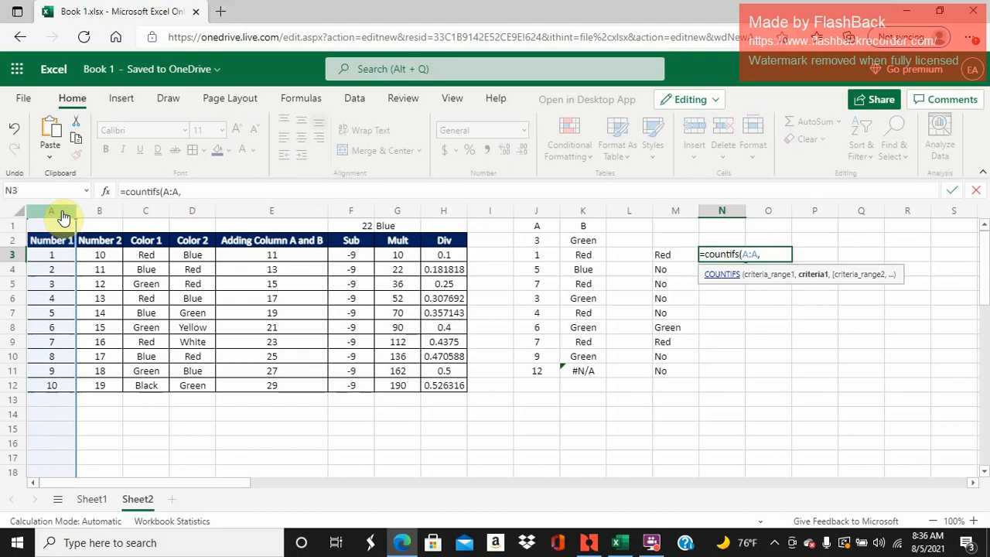
left_click(192, 187)
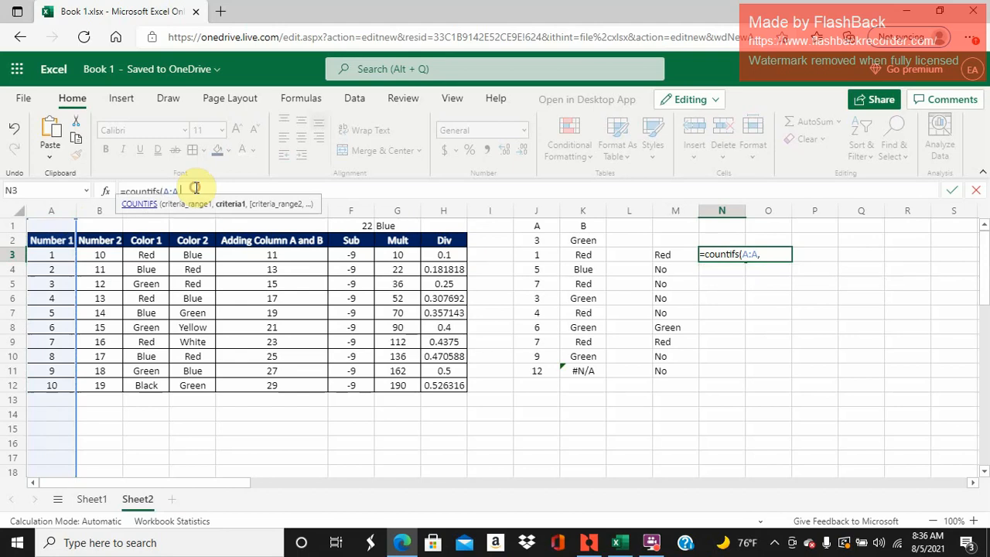
type("\"6\"")
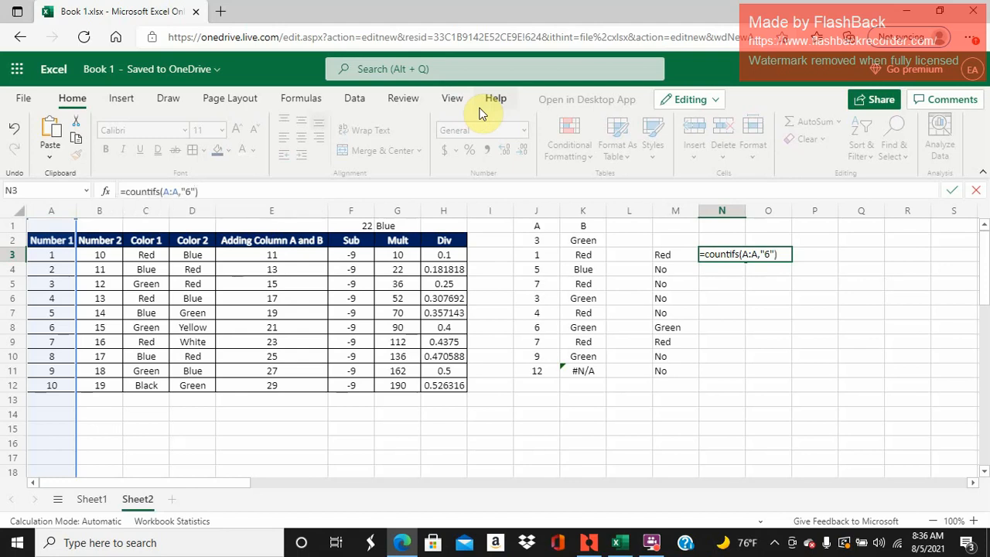
key("Return")
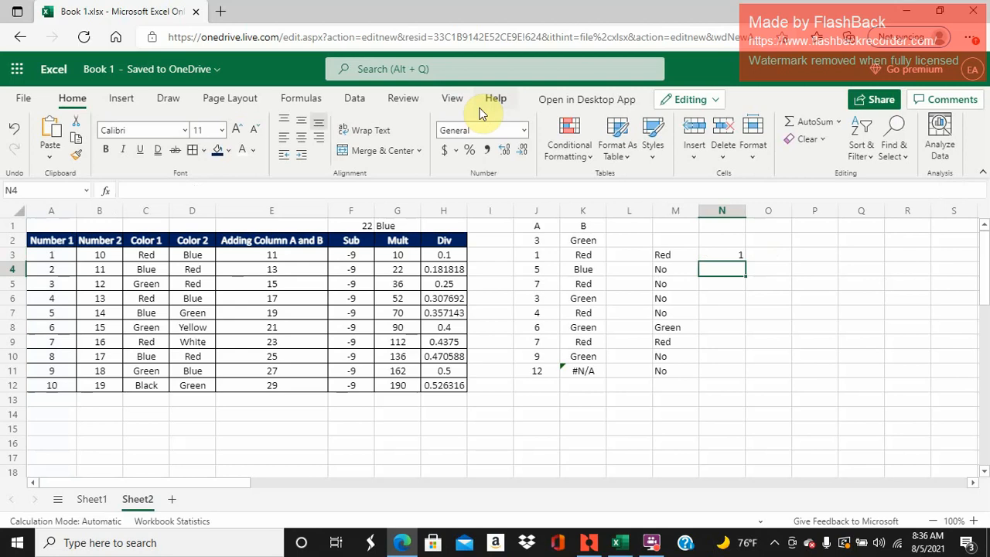
key("Up")
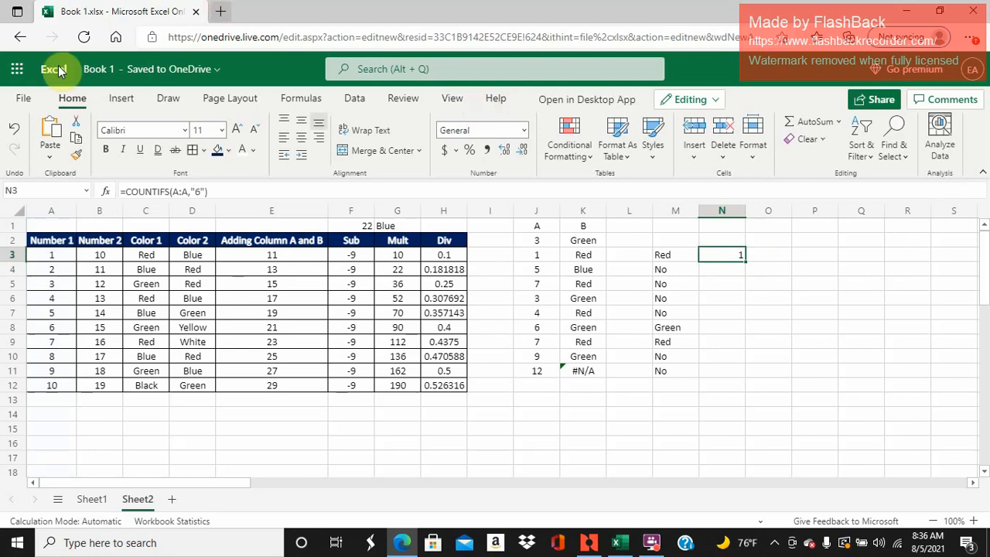
- Add a second condition to N3's COUNTIFS formula that requires column B to equal "15"
left_click(200, 193)
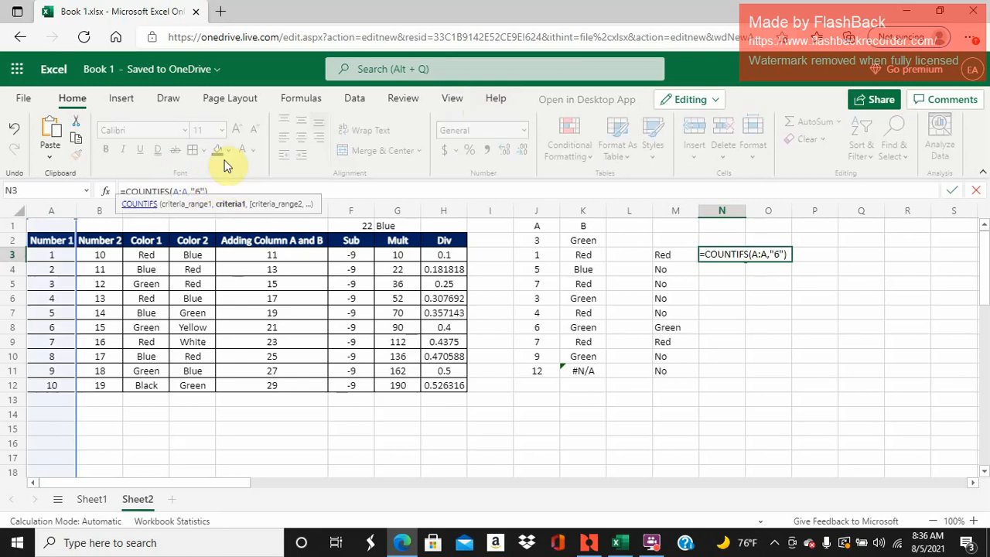
type(",")
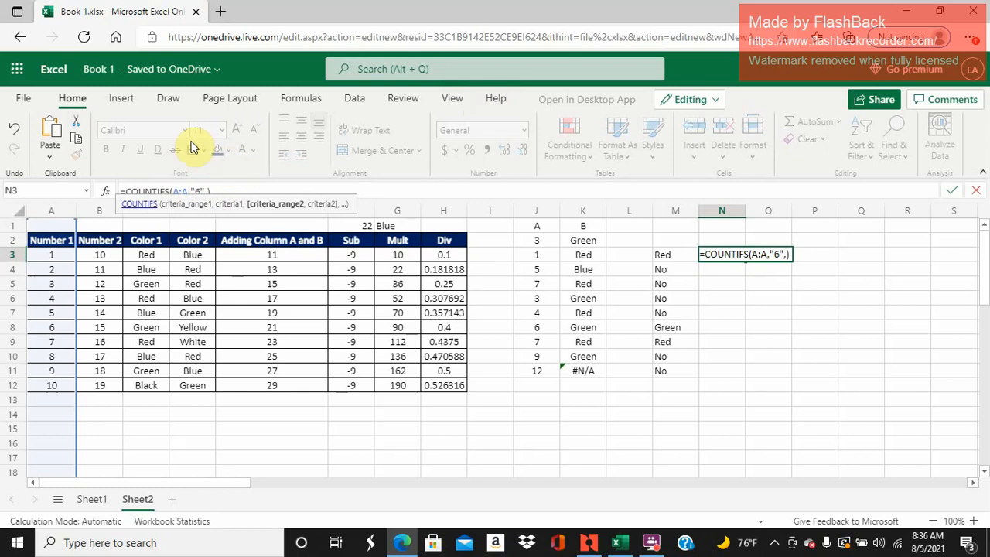
left_click(100, 215)
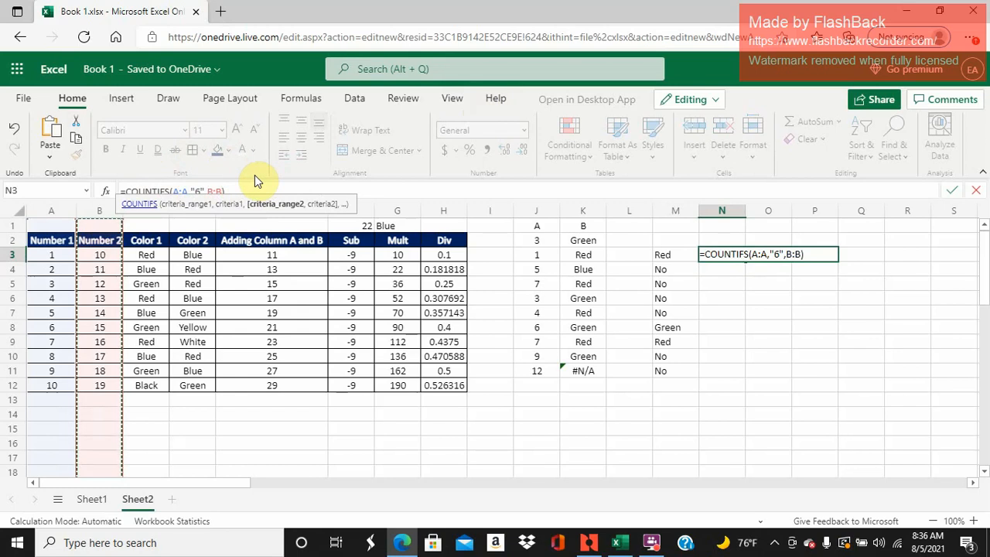
type(",")
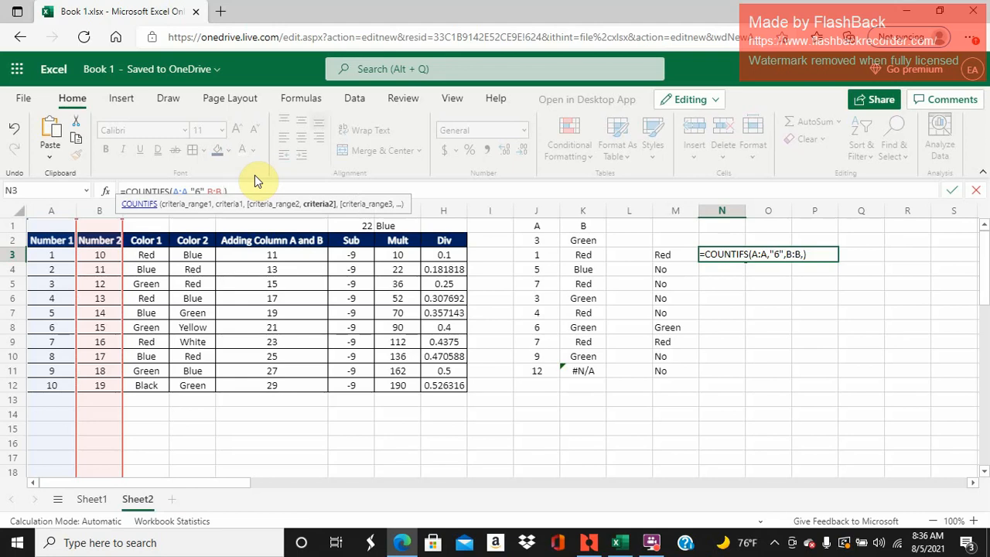
type("\"15\"")
key("Return")
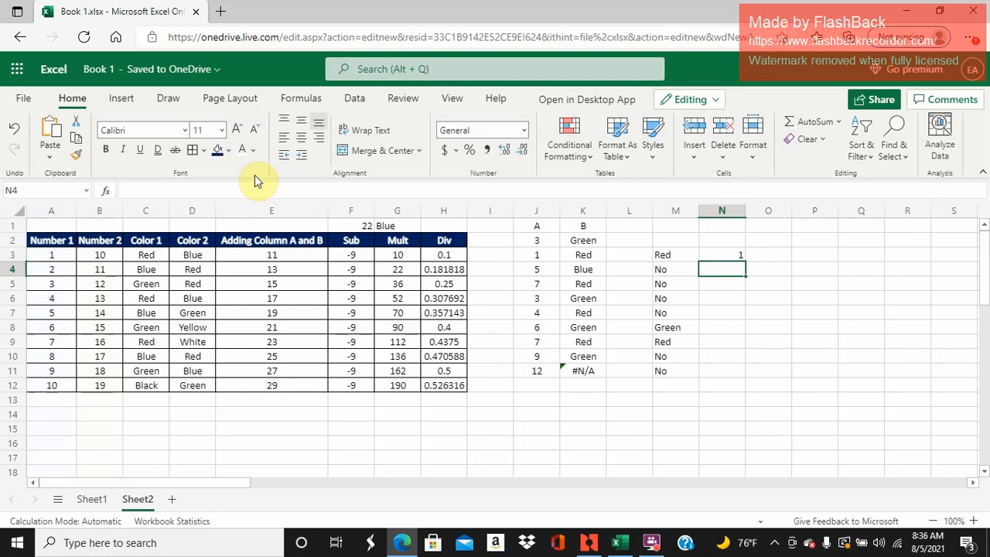
- Change the column B criterion in N3's COUNTIFS formula to "16"
key("Up")
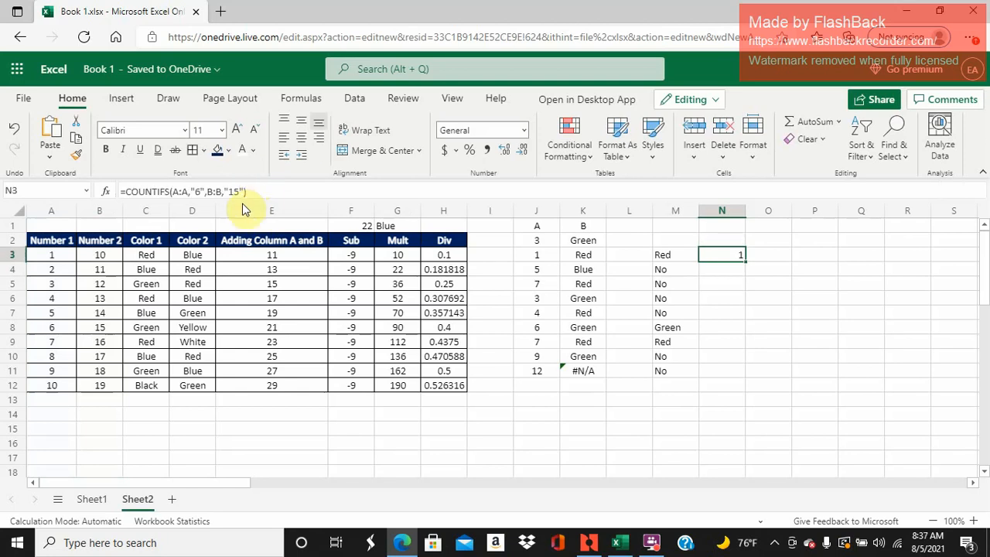
left_click(261, 184)
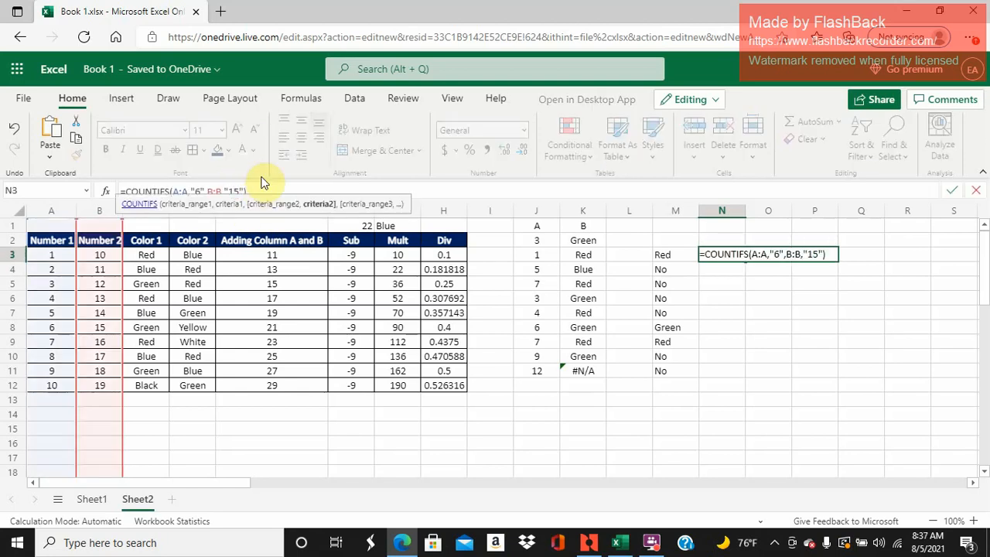
key("BackSpace")
type("6")
key("Return")
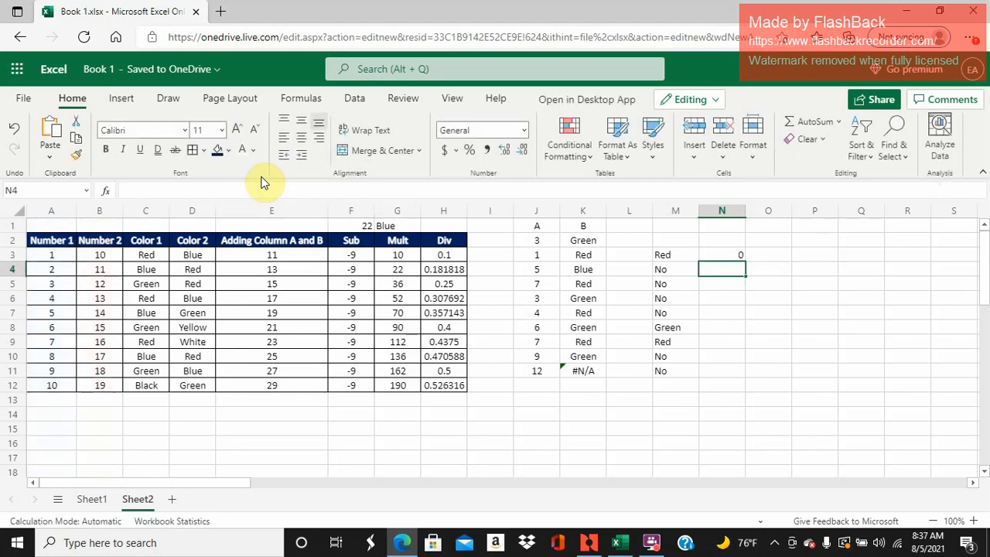
- Clear all the ranges and criteria from N3's COUNTIFS formula, keeping only the function and its opening parenthesis
key("Up")
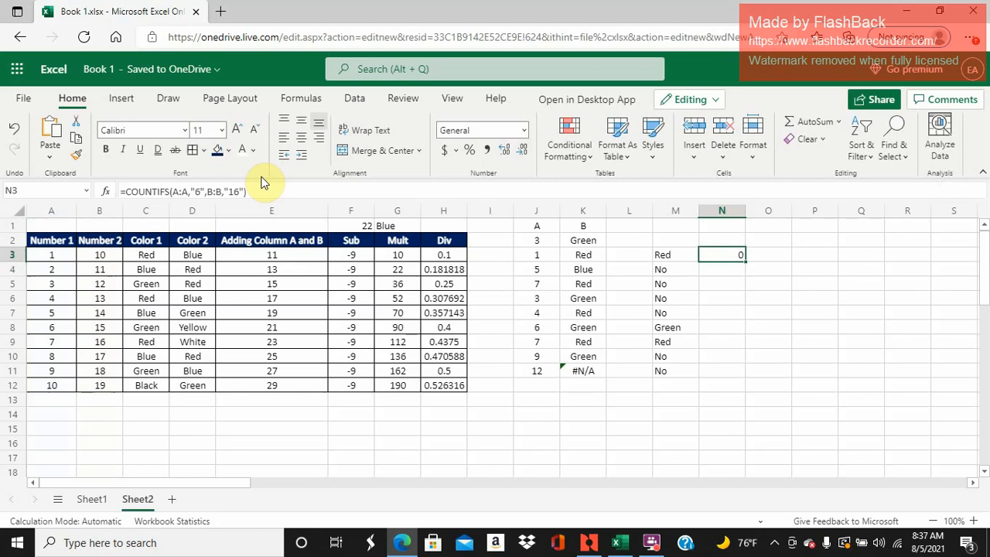
left_click(186, 193)
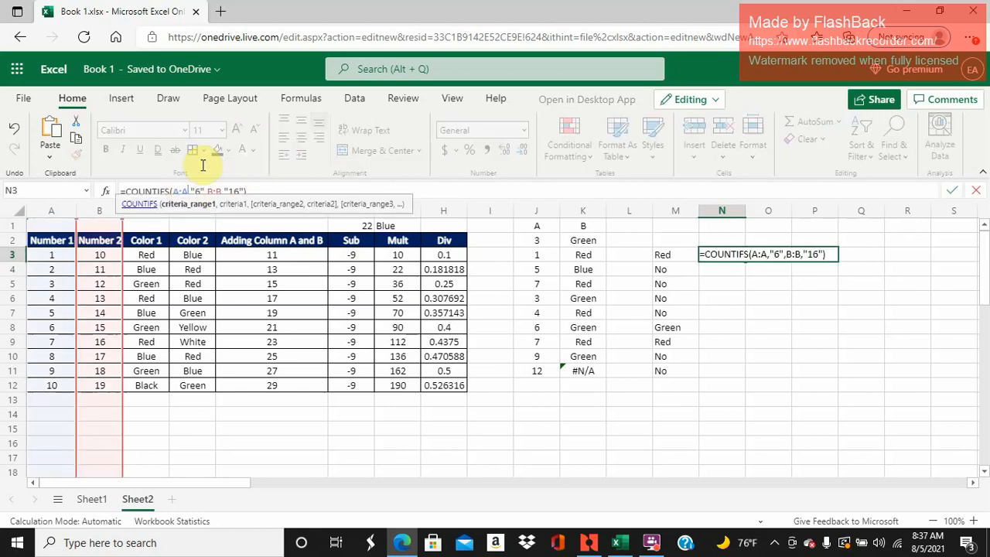
key("Right")
key("Right")
key("Right")
key("Right")
key("Right")
key("Right")
key("Right")
key("Right")
key("Right")
key("Right")
key("Right")
key("Right")
key("Right")
key("Right")
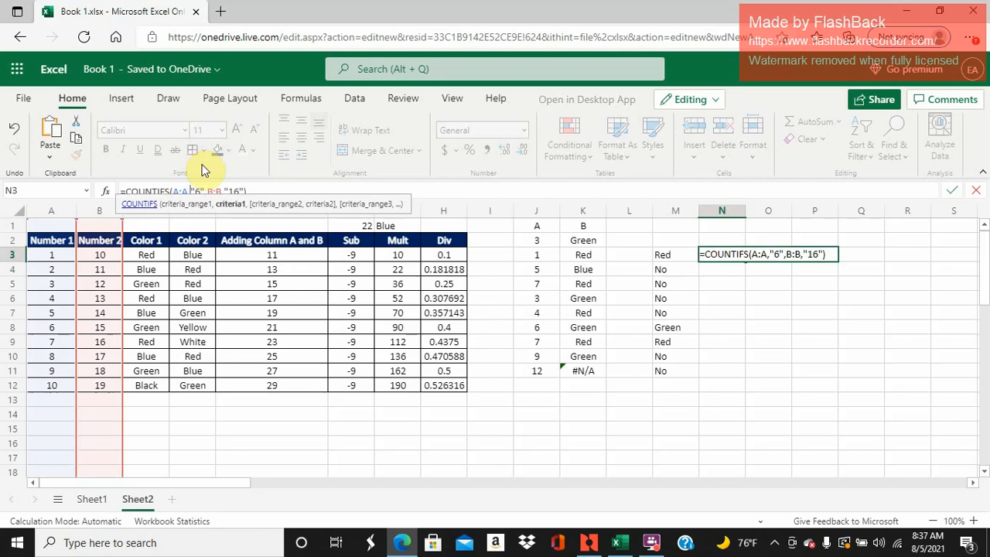
key("BackSpace")
key("BackSpace")
key("BackSpace")
key("BackSpace")
key("BackSpace")
key("BackSpace")
key("BackSpace")
key("BackSpace")
key("BackSpace")
key("BackSpace")
key("BackSpace")
key("BackSpace")
key("BackSpace")
key("BackSpace")
key("BackSpace")
key("BackSpace")
key("BackSpace")
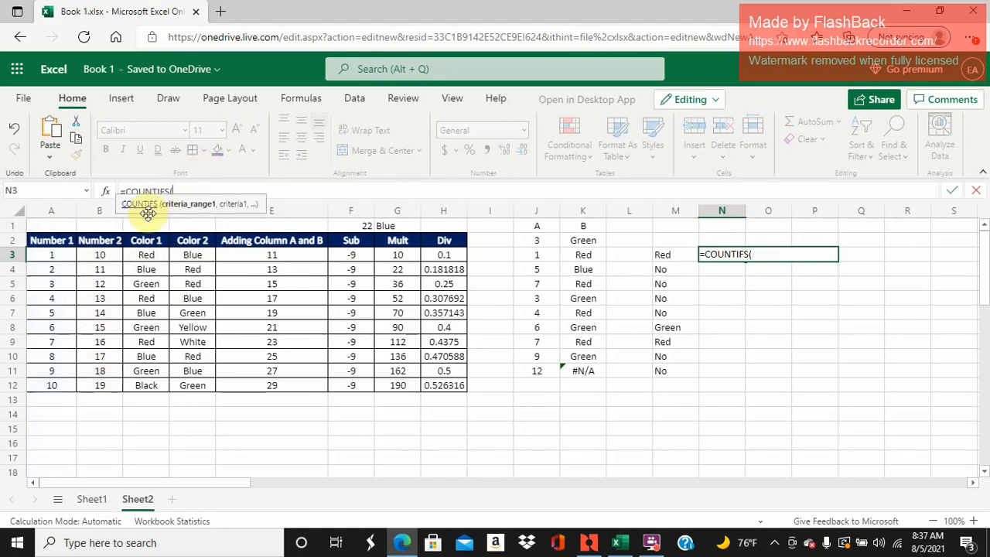
- Enter C:C as the first criteria range of N3's COUNTIFS formula, with "Green" as its criterion
left_click(146, 213)
left_click(199, 188)
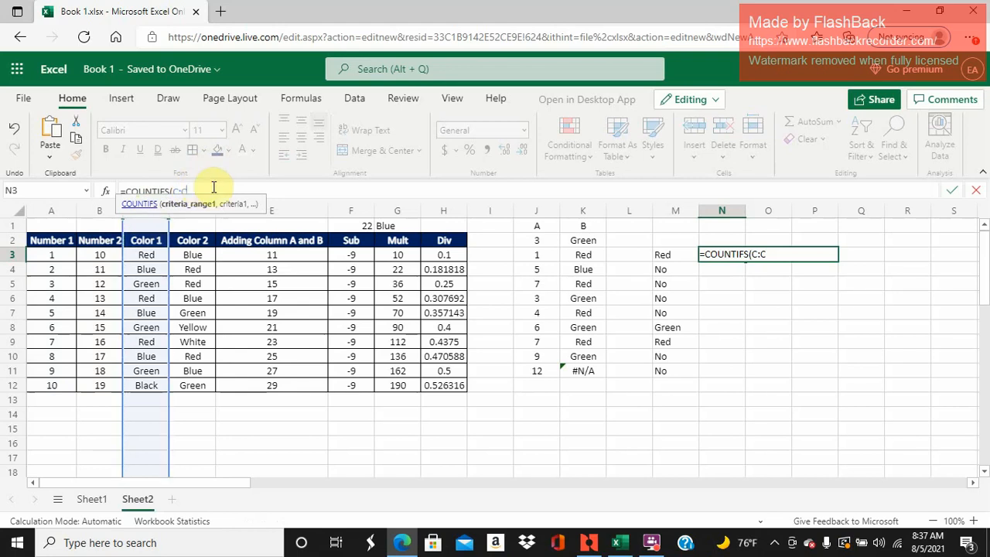
type(",")
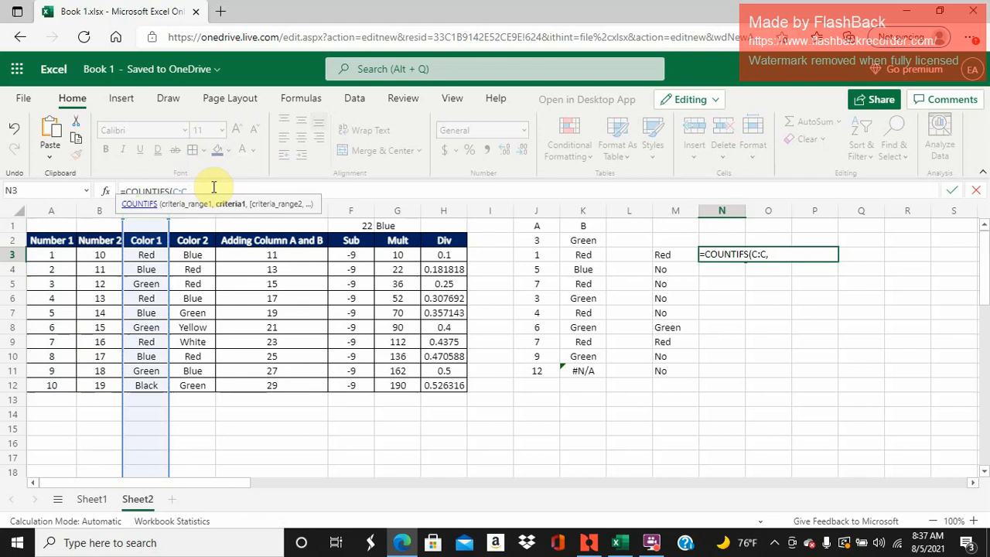
type("\"Green\",")
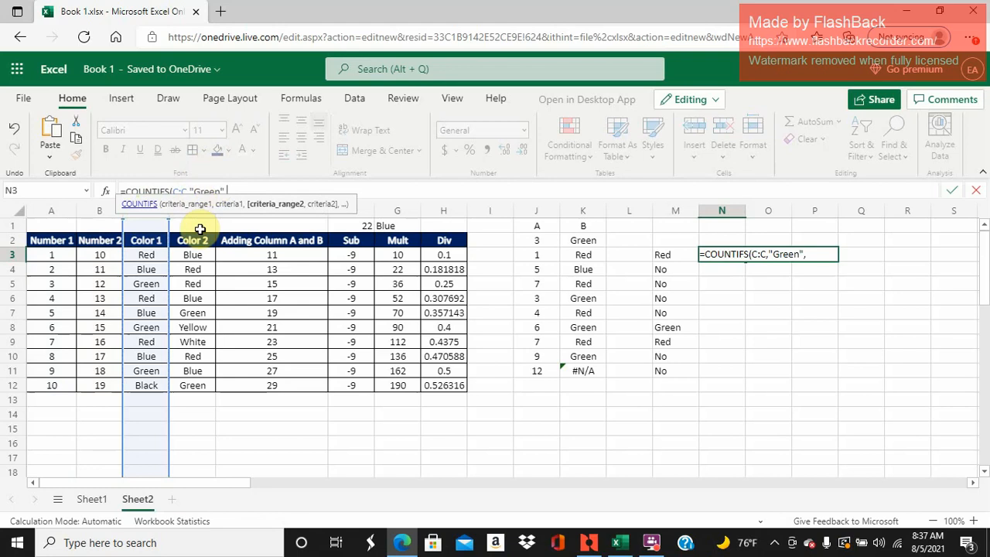
- Complete N3's COUNTIFS formula with D:D as the second criteria range and "Red" as its criterion
left_click(198, 217)
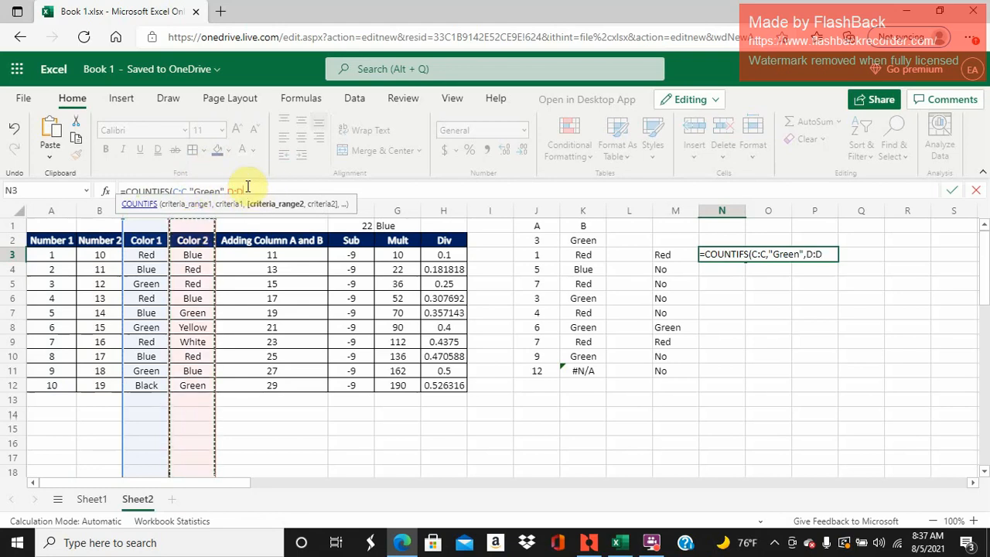
type(",\"R")
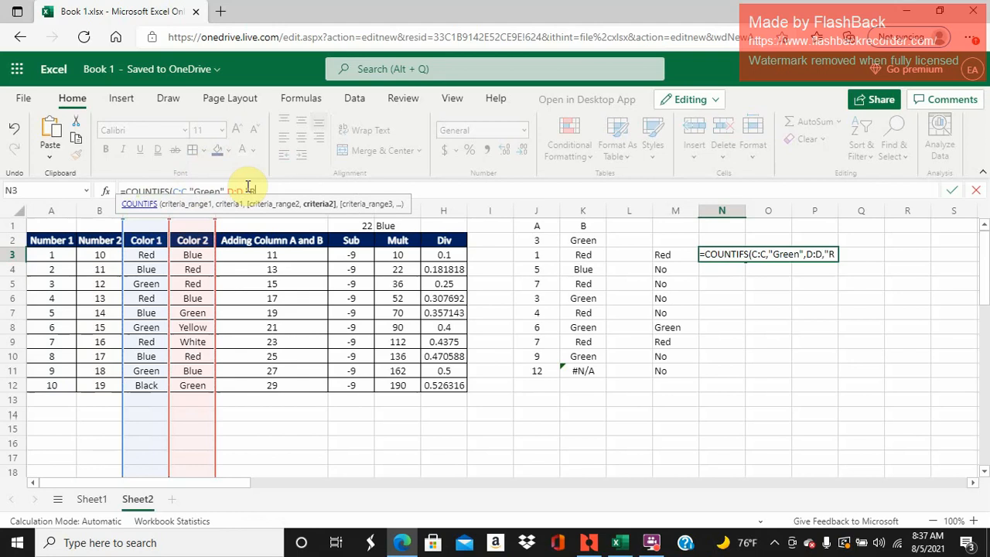
type("ed")
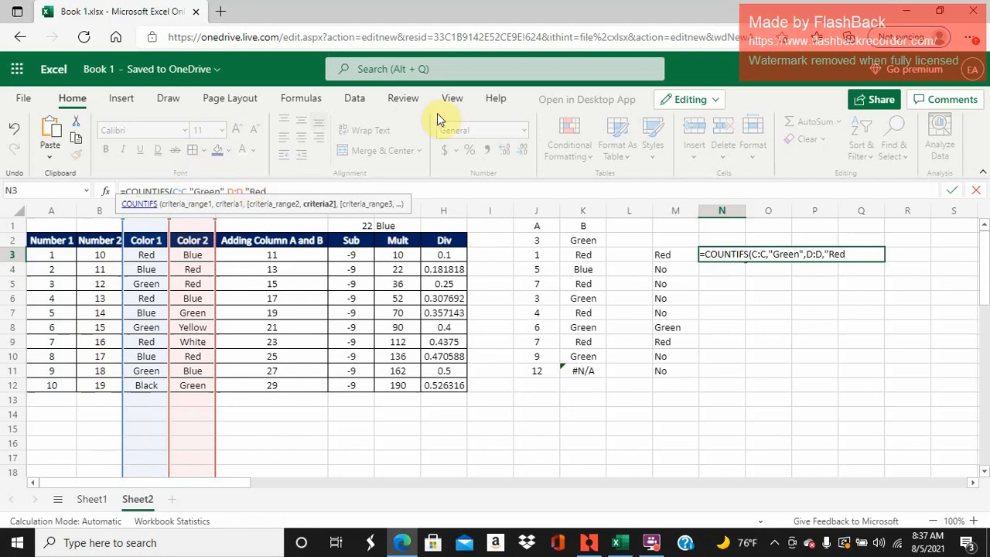
type("\")")
key("Return")
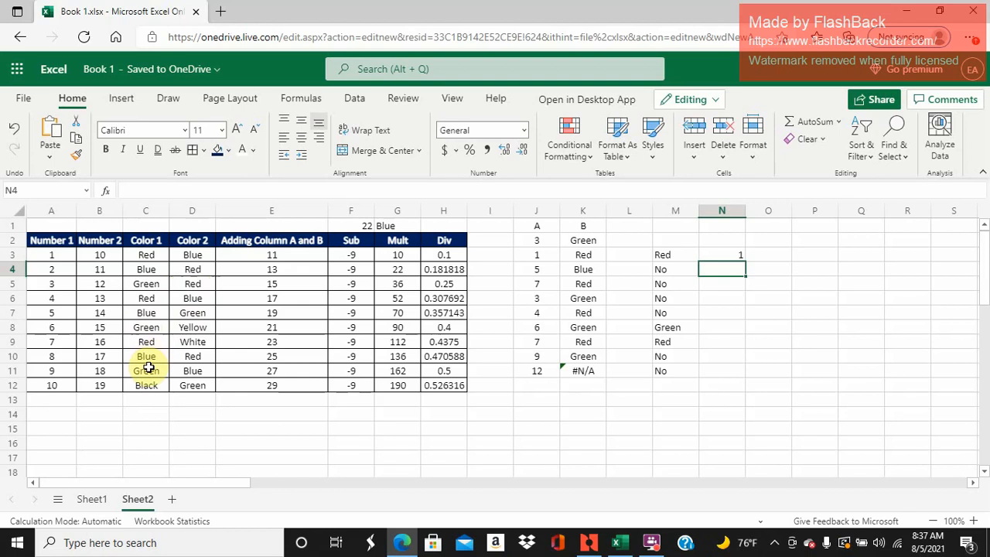
left_click(731, 254)
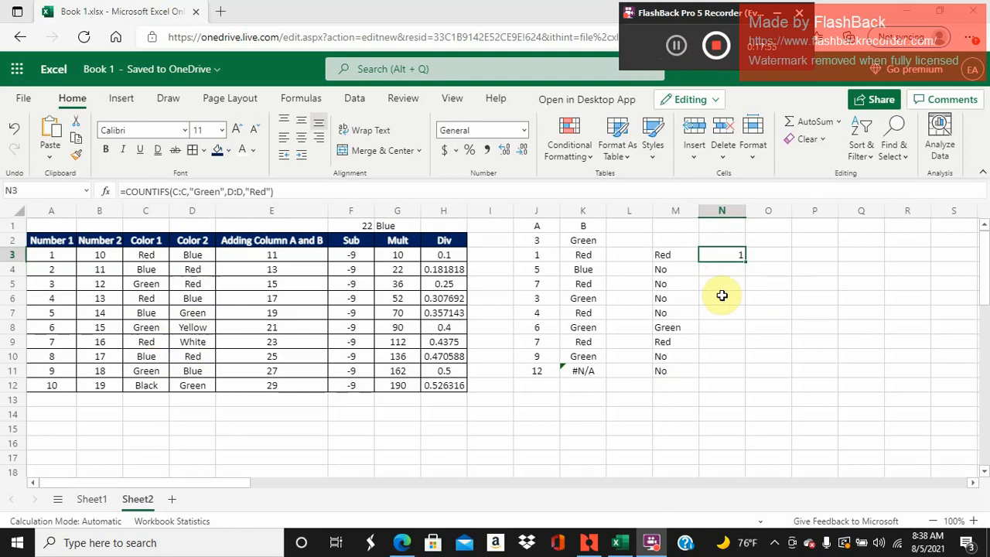
- Start a SUMIFS formula in N6 with column A as the sum range
left_click(730, 268)
left_click(734, 297)
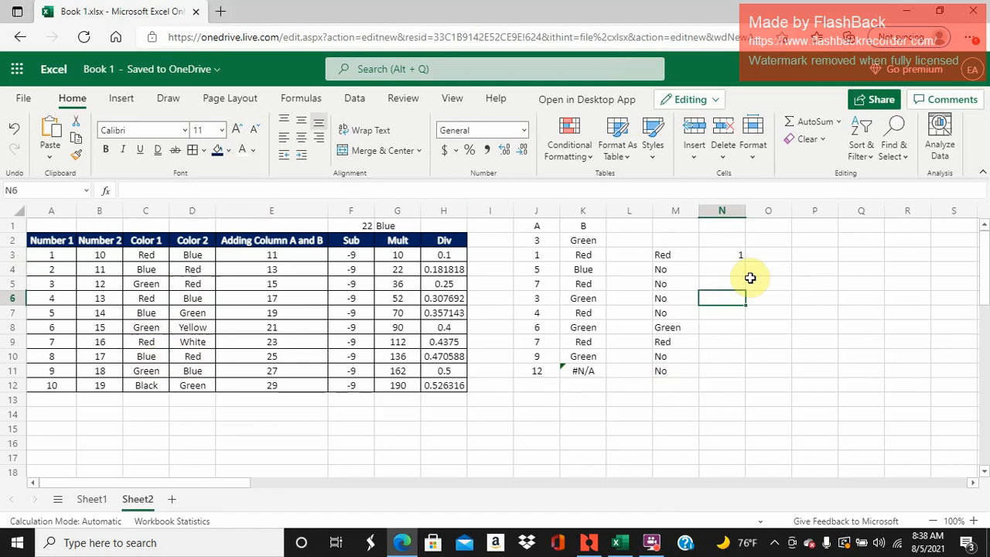
type("=")
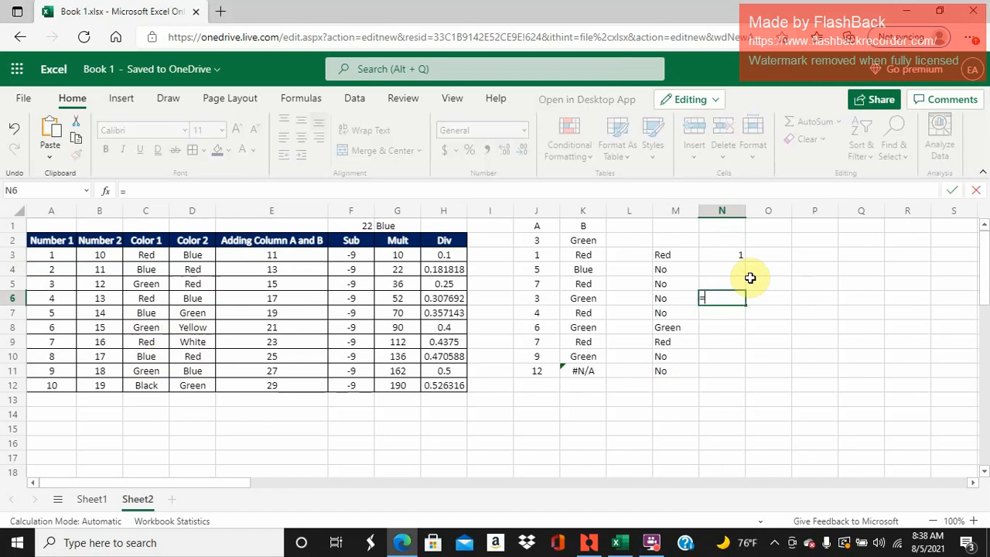
type("s")
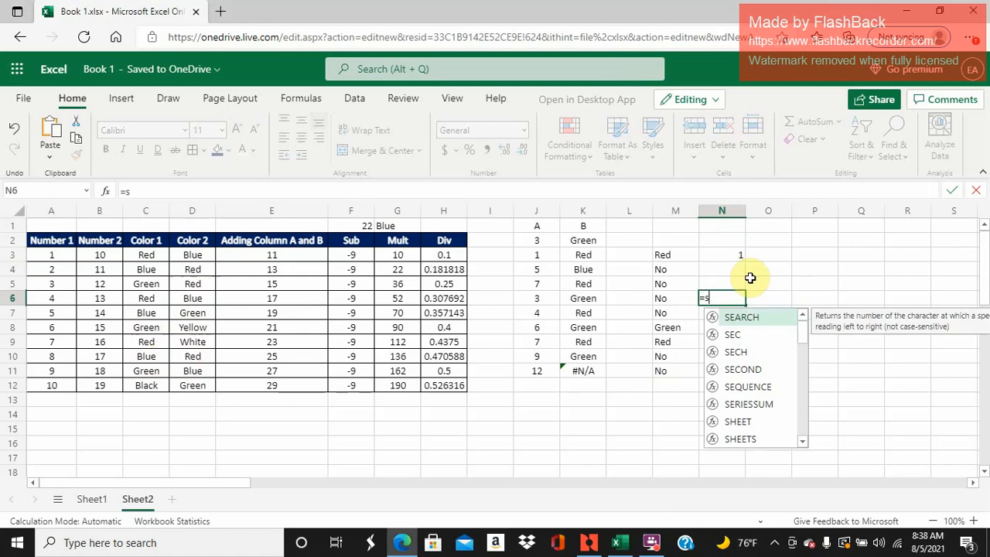
type("umifs(")
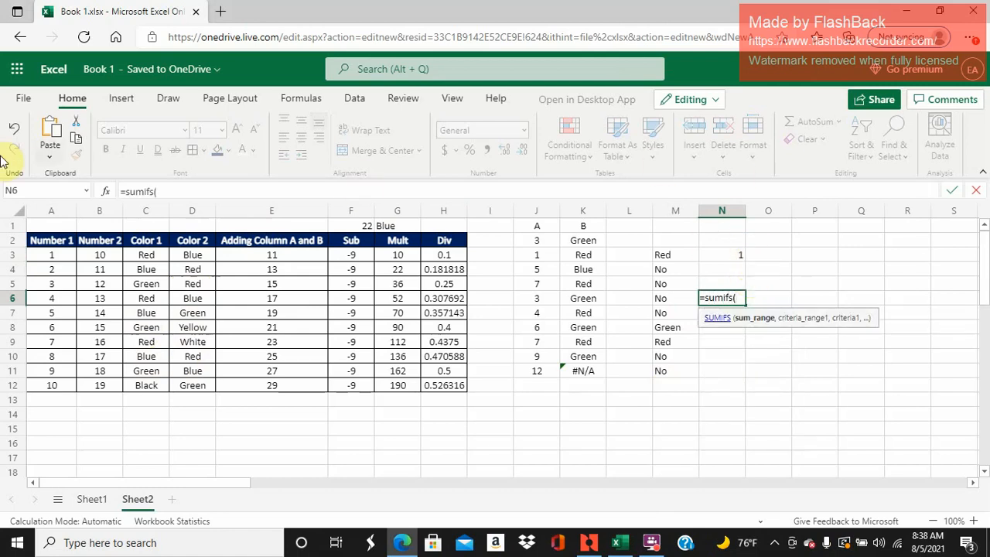
left_click(54, 213)
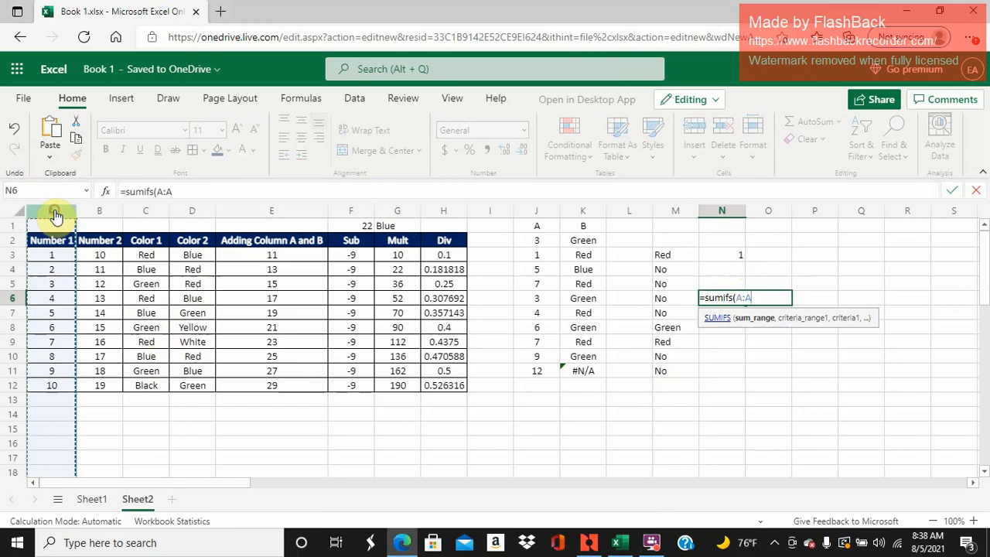
type(",")
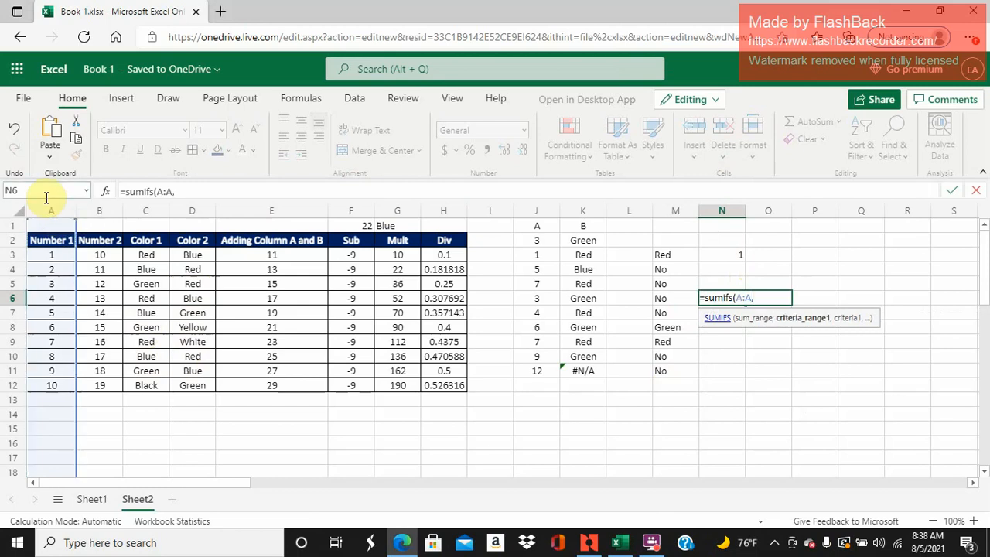
- Complete N6's SUMIFS formula with C:C as the criteria range and "Green" as the criterion
left_click(158, 214)
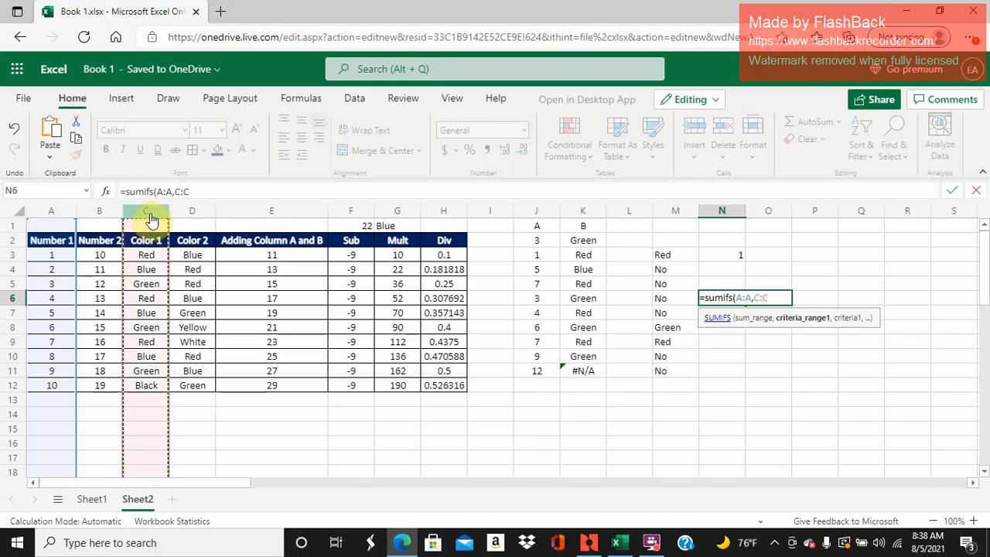
left_click(194, 189)
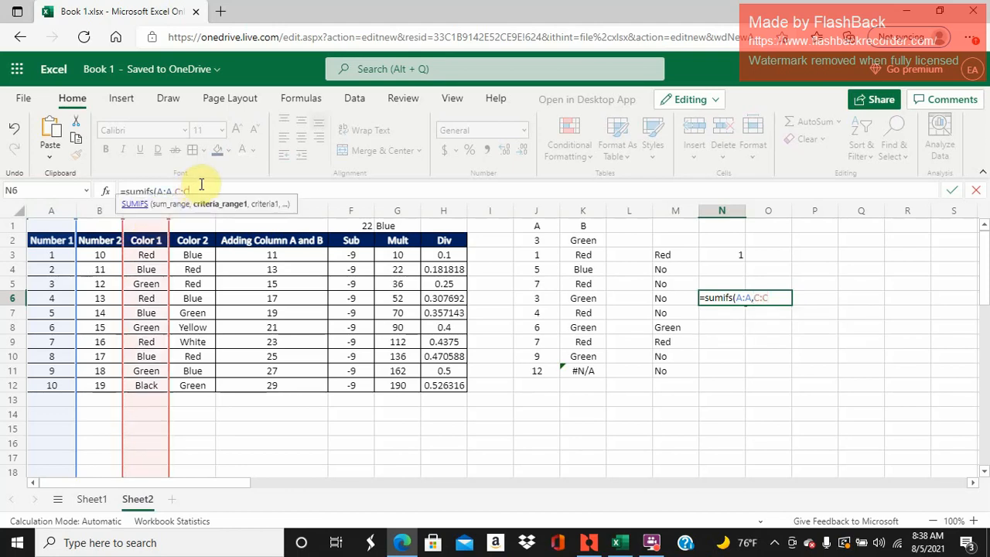
type(",")
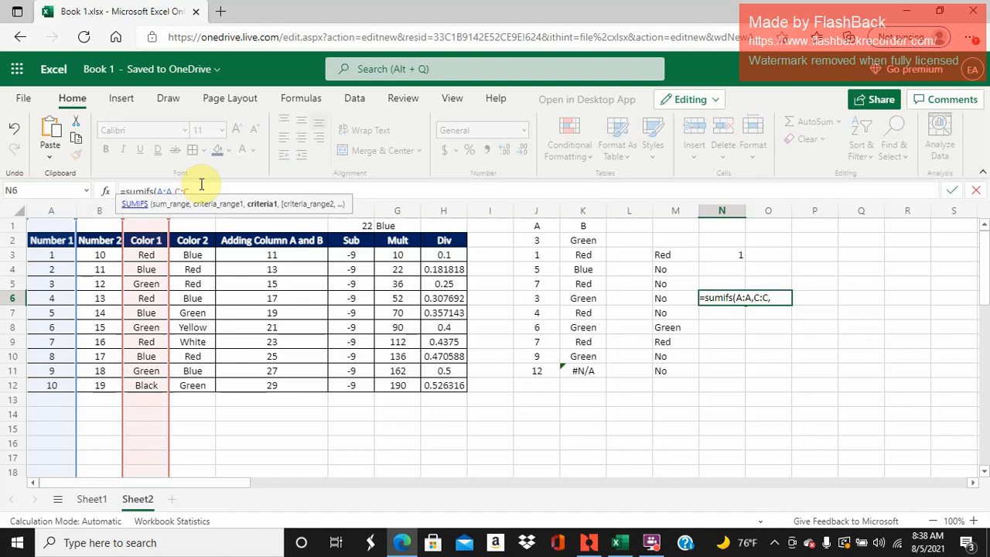
type("\"Green")
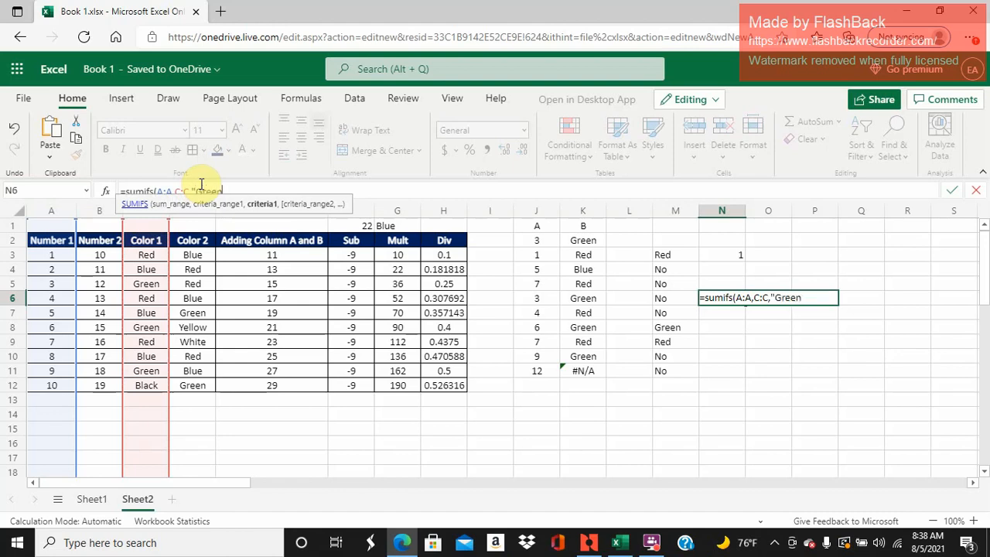
type("\")")
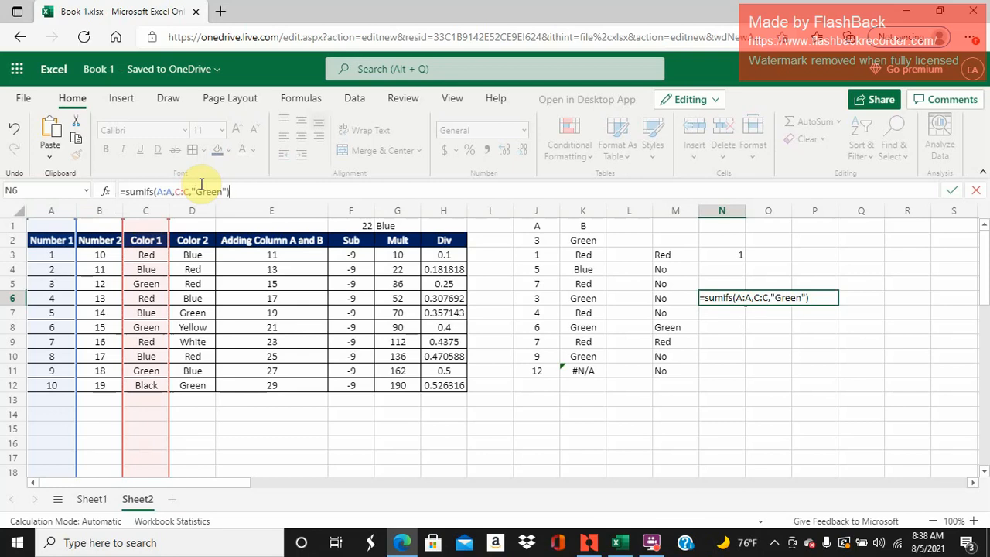
key("Return")
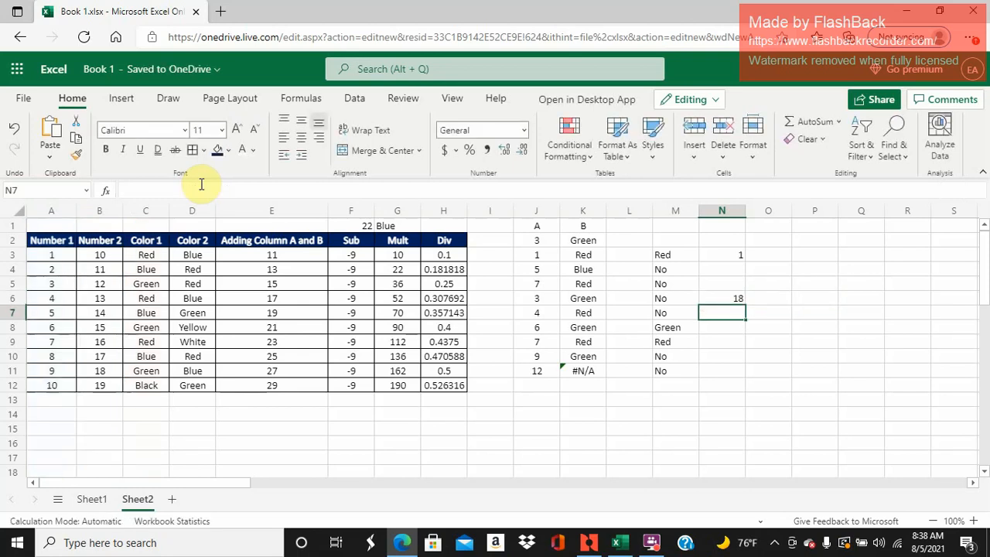
- Check N6's SUMIFS formula against the Number 1 values in the table rows where Color 1 is Green
key("Up")
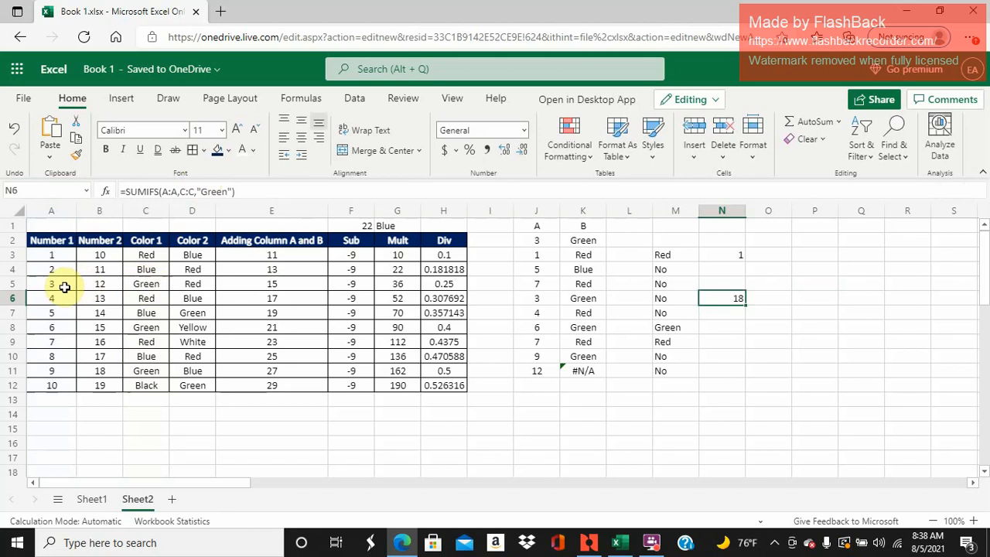
left_click(66, 283)
left_click_drag(157, 283, 68, 285)
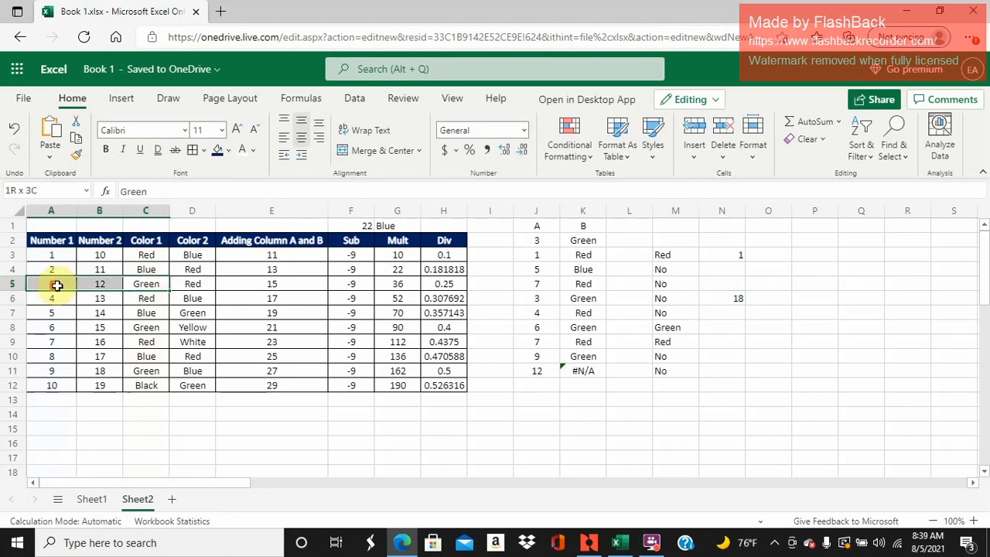
left_click_drag(153, 327, 59, 330)
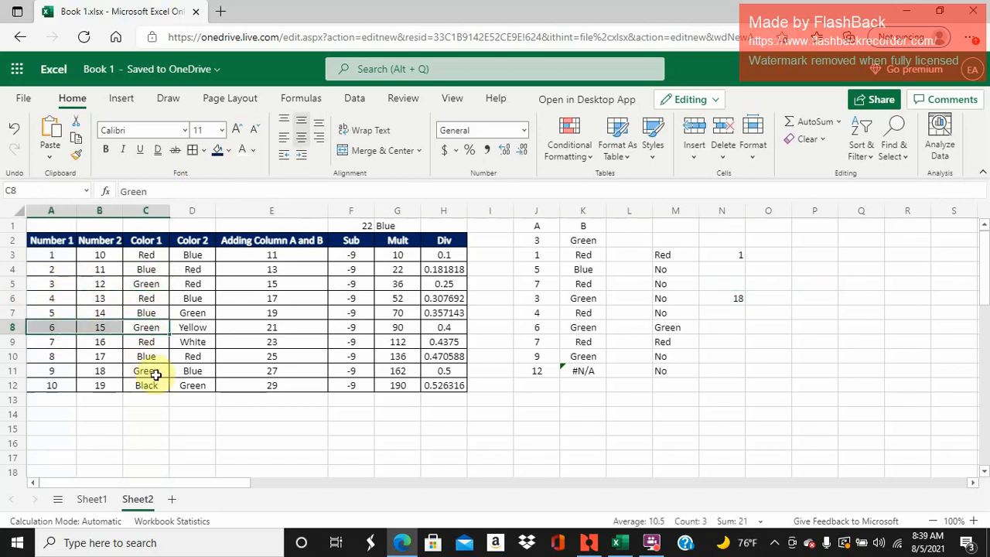
left_click_drag(144, 371, 73, 369)
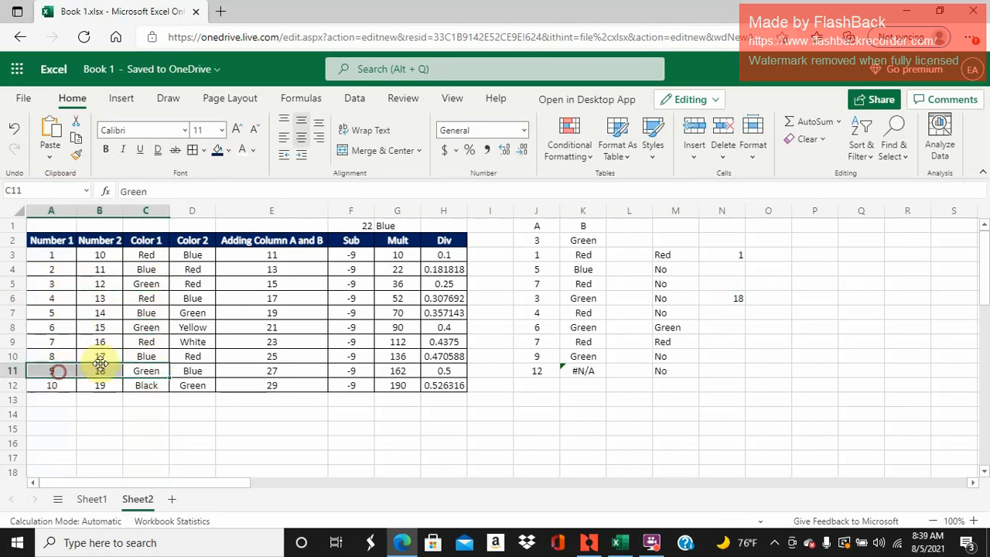
left_click(68, 327)
left_click(58, 285)
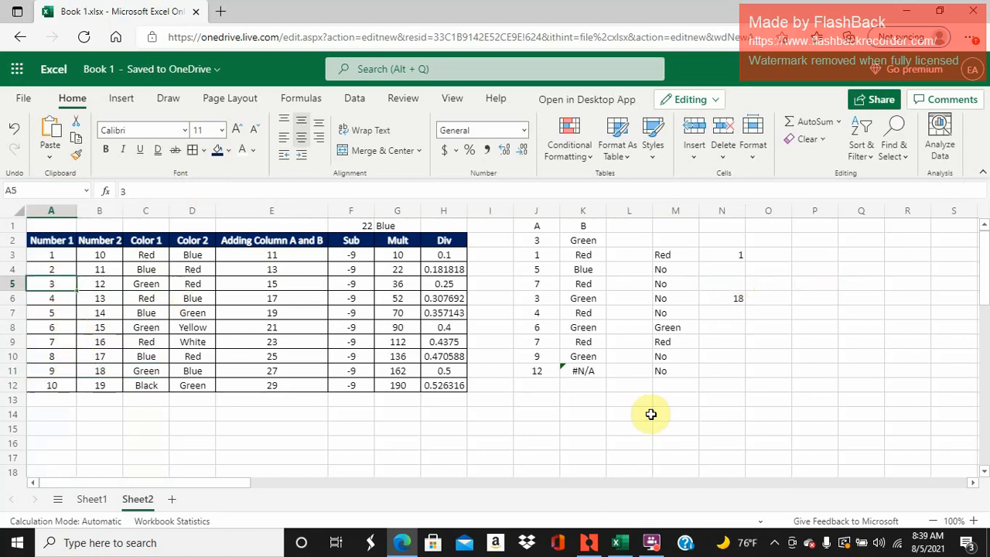
left_click(652, 542)
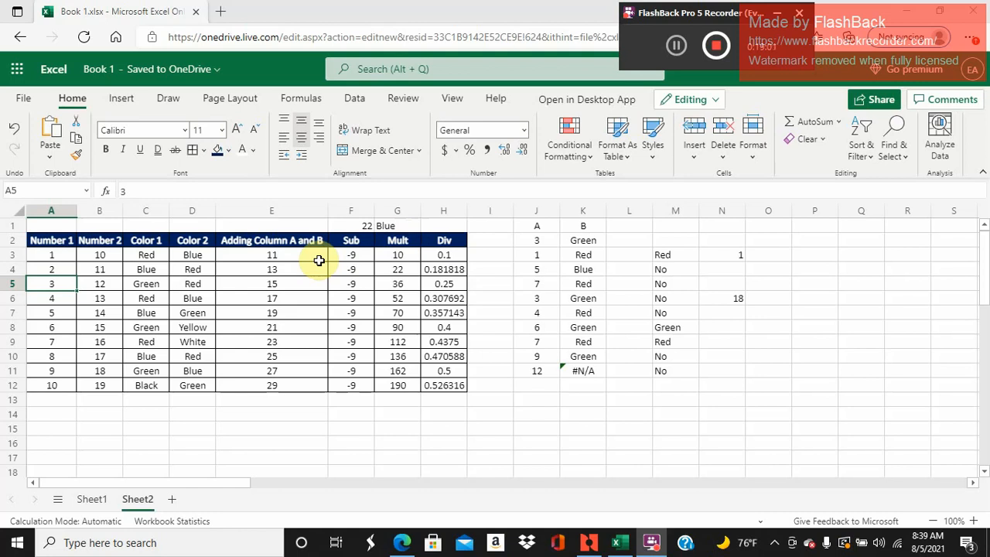
- Create a PivotTable on a new worksheet from the table range A2:H12 on Sheet2
left_click(63, 239)
key("ctrl+a")
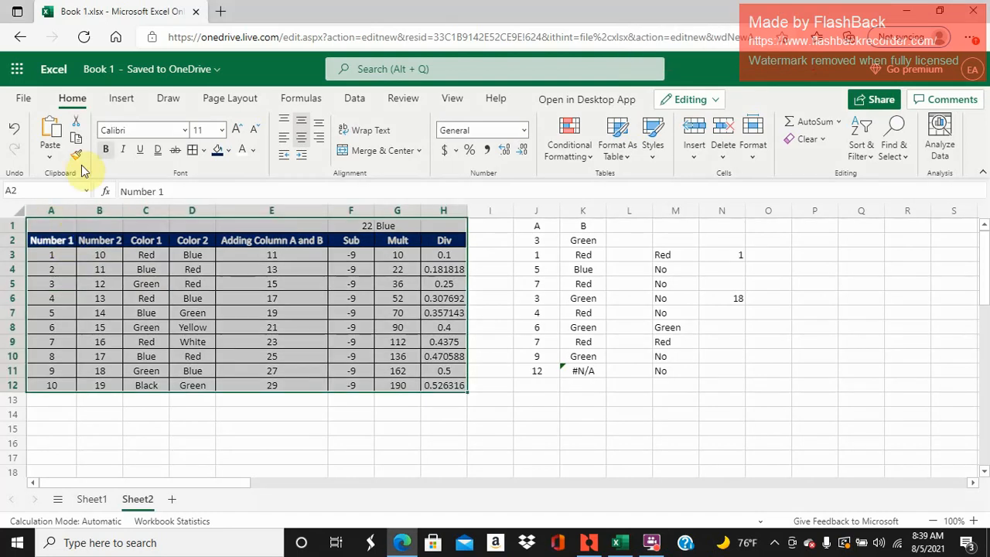
left_click(124, 99)
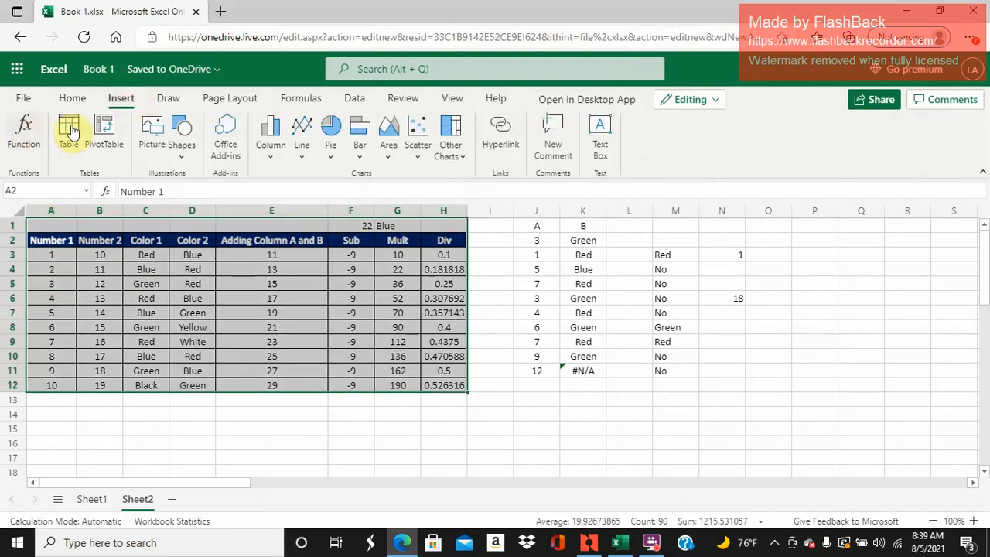
left_click(100, 130)
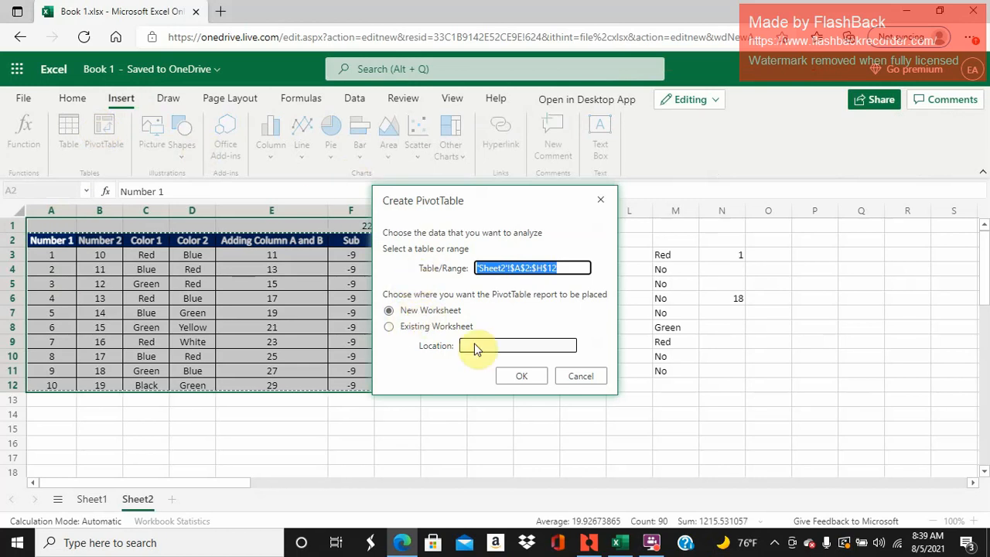
left_click(512, 376)
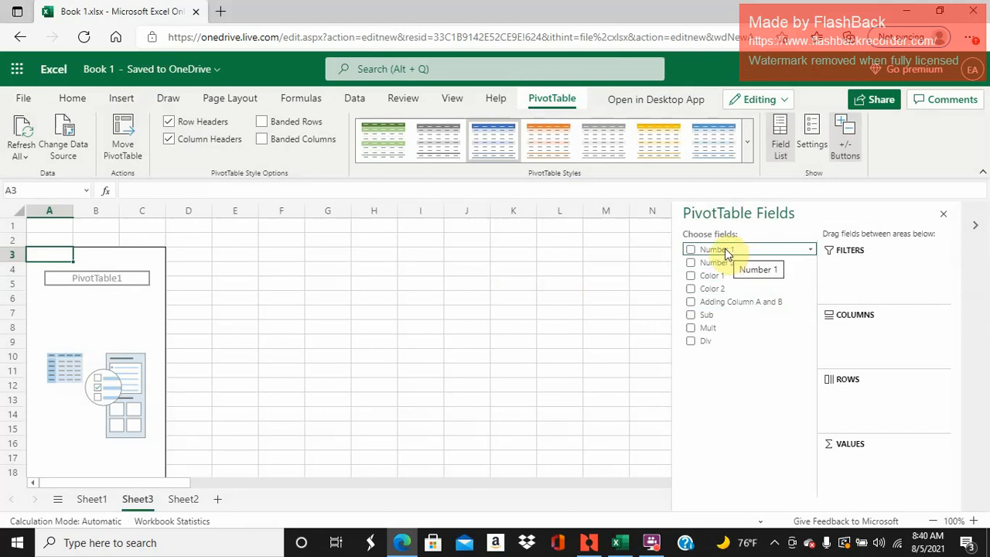
- Lay out the PivotTable with Number 1 as rows, Color 1 as columns, and Sum of Number 1 as values
left_click_drag(727, 252, 880, 410)
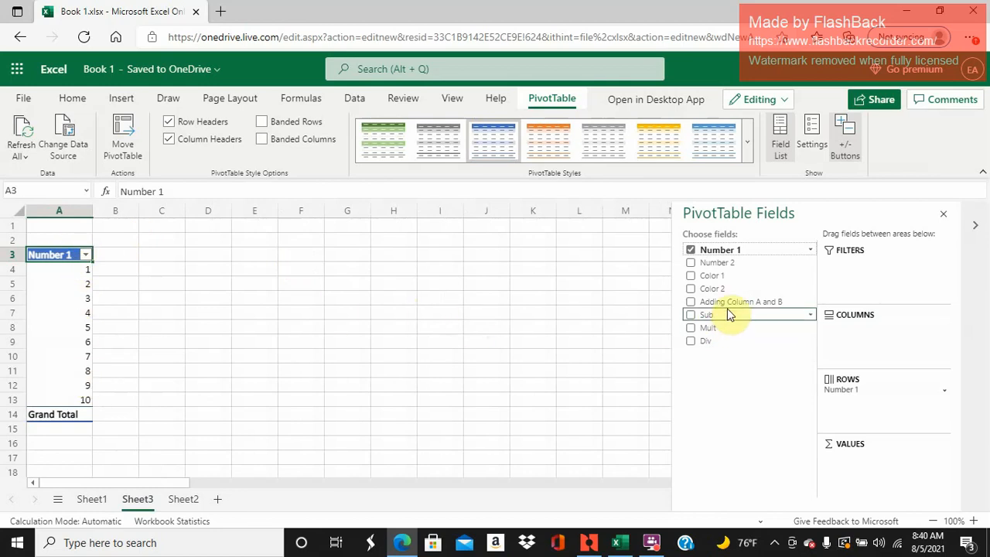
left_click_drag(732, 280, 892, 346)
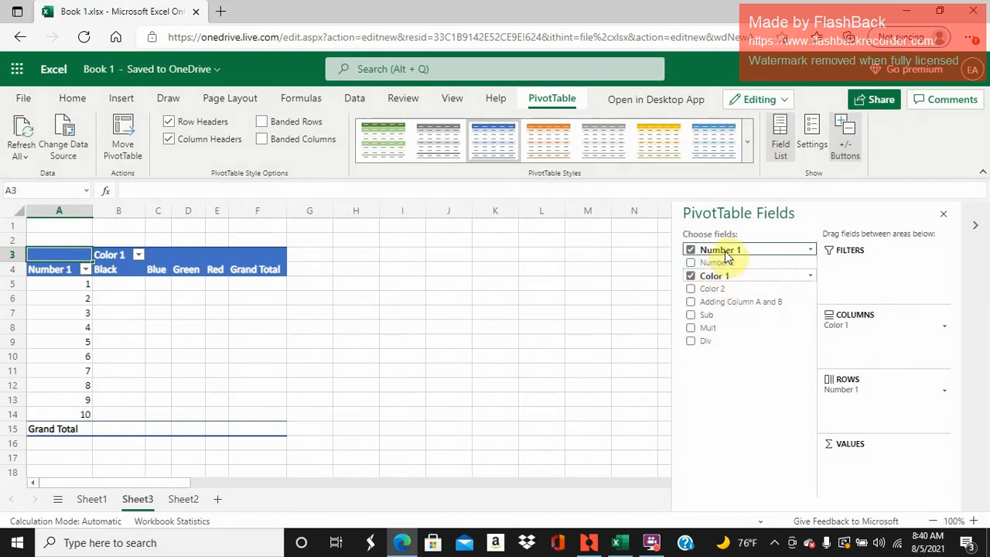
left_click_drag(727, 256, 888, 475)
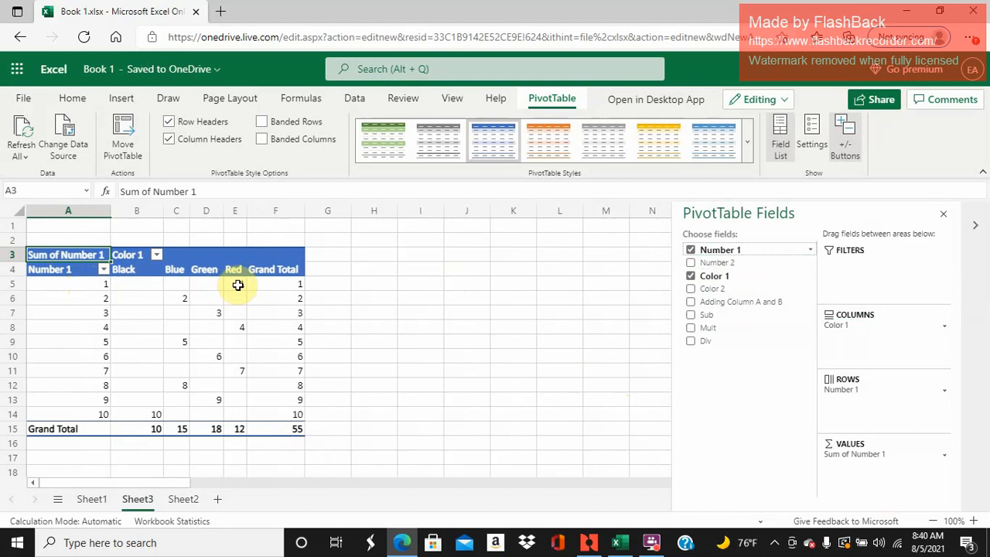
- Return to the source table on Sheet2 and select its header cells A2:H2 to review the column headings
left_click(183, 499)
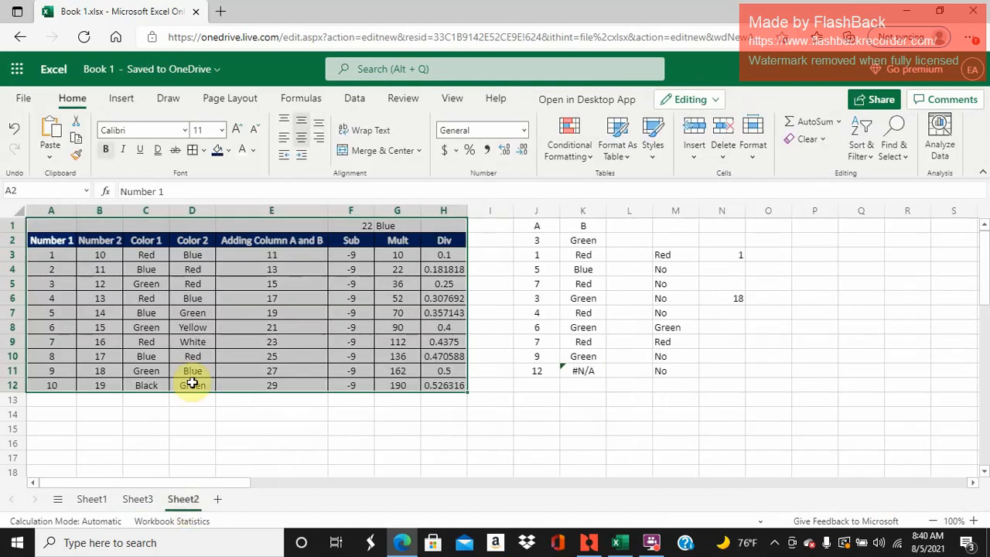
left_click(352, 414)
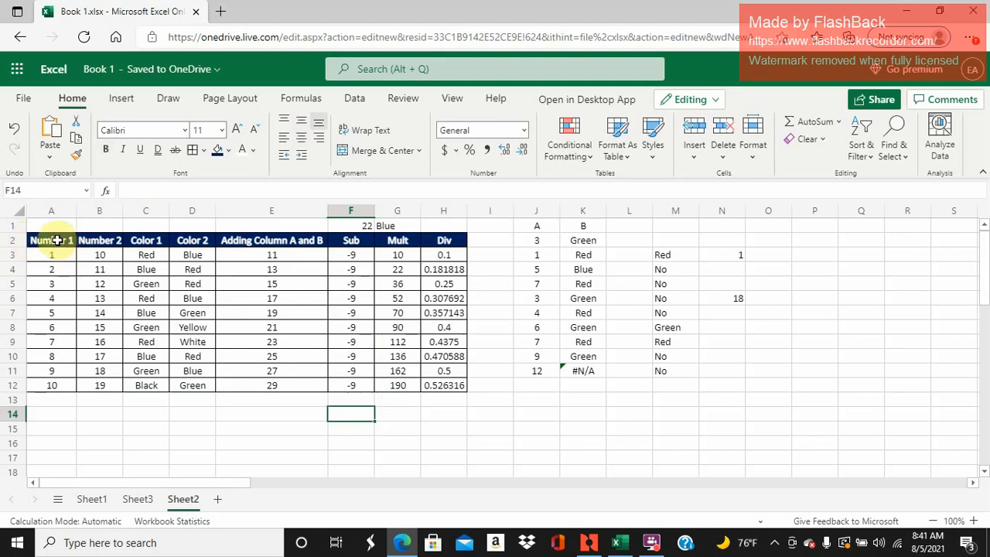
left_click_drag(56, 240, 430, 244)
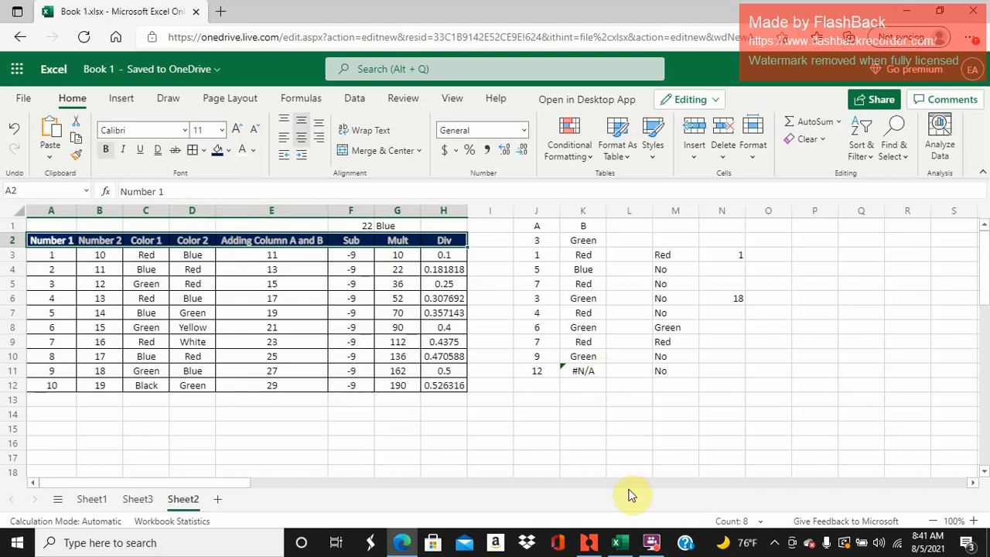
left_click(662, 542)
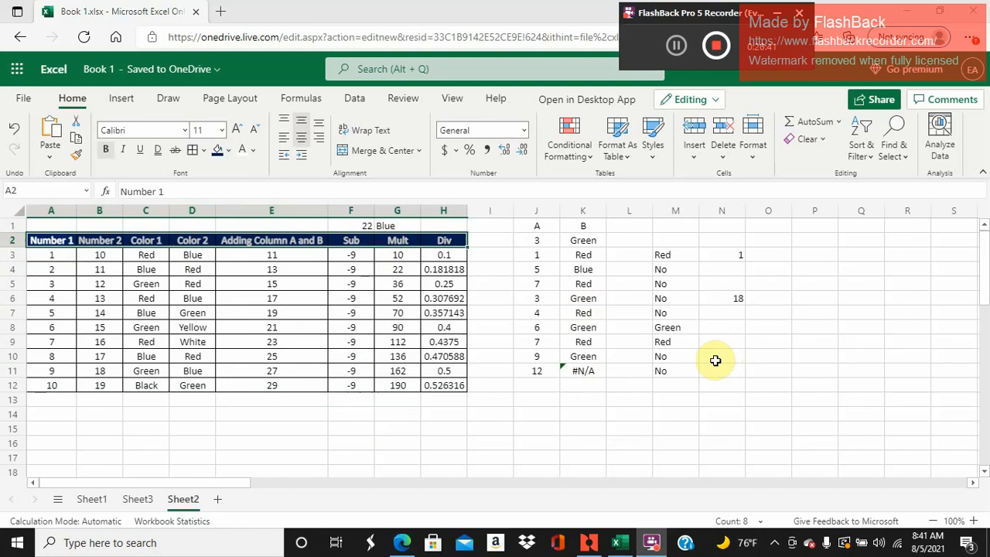